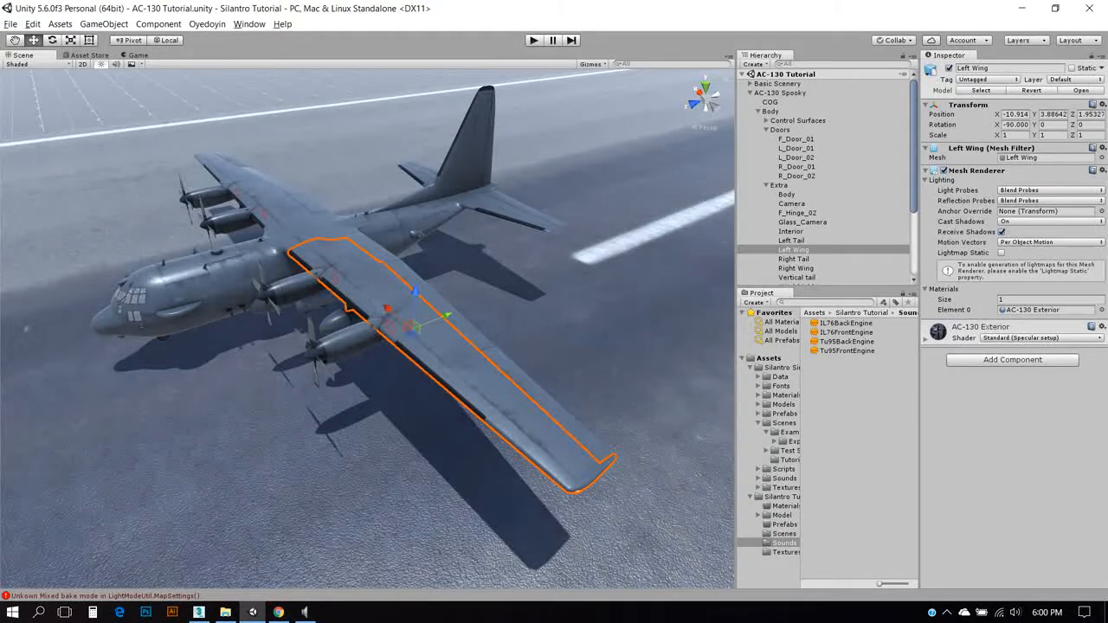
Examine the four Allision T56 Turboprop engines in the Engine System and the first engine's sound configuration.
{"action": "left_click_drag", "start_coordinate": [311, 295], "coordinate": [359, 331]}
{"action": "key", "text": "w"}
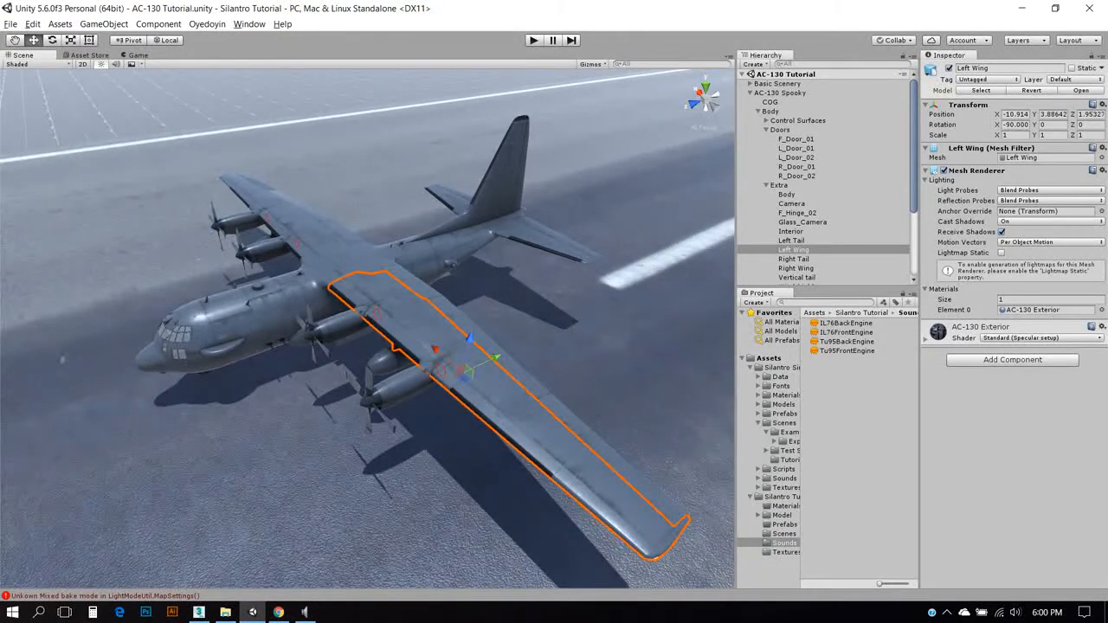
{"action": "left_click", "coordinate": [758, 111]}
{"action": "left_click", "coordinate": [809, 139]}
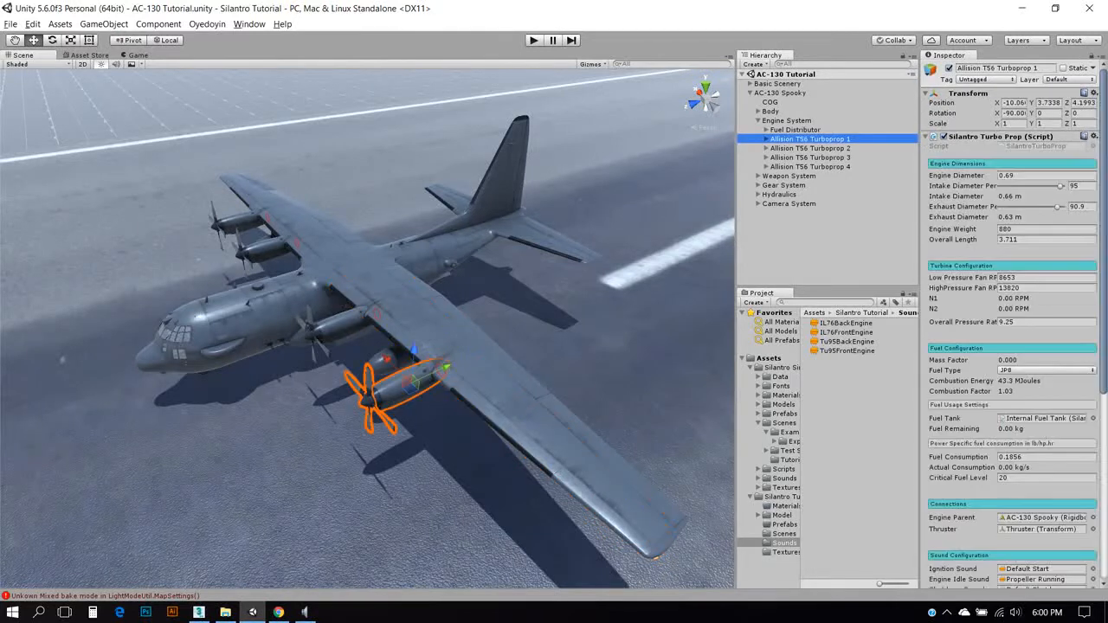
{"action": "left_click", "coordinate": [809, 148]}
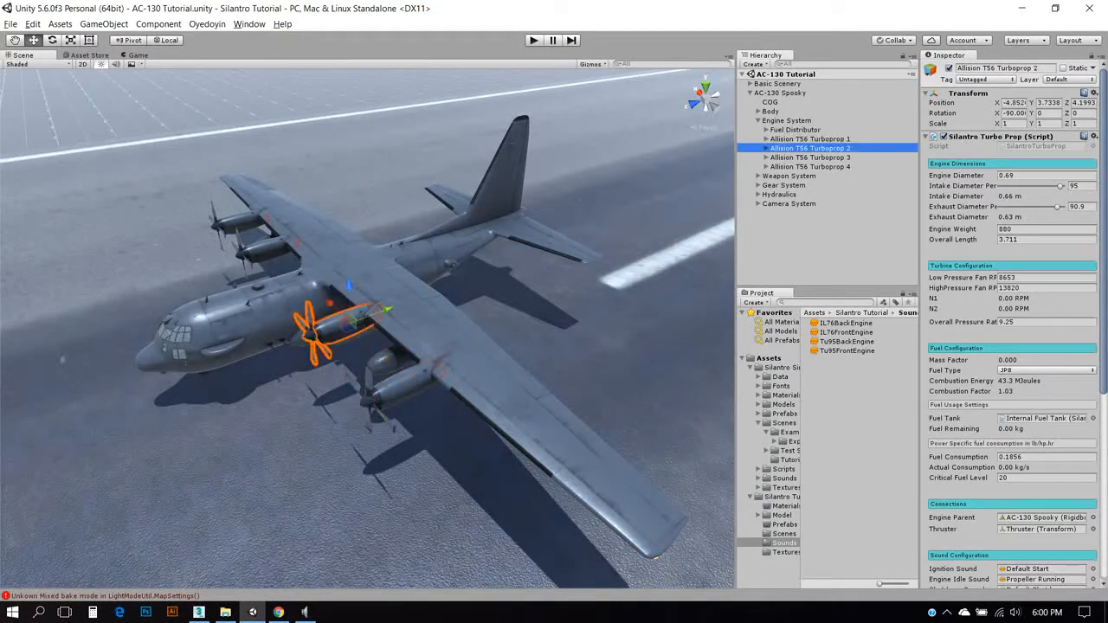
{"action": "left_click", "coordinate": [809, 157]}
{"action": "left_click", "coordinate": [809, 138]}
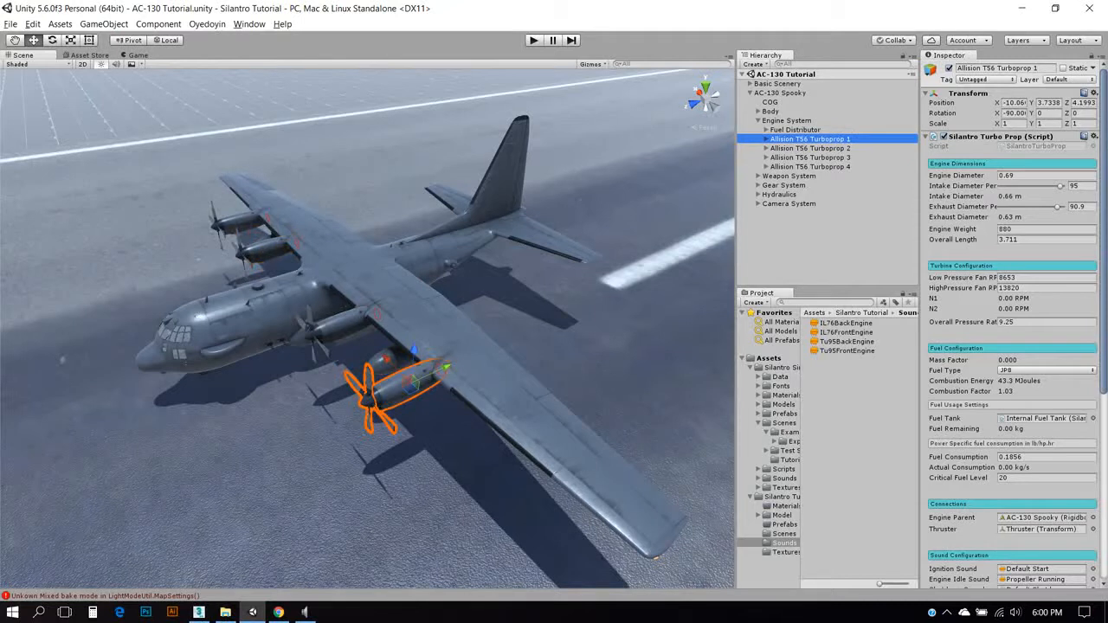
{"action": "left_click", "coordinate": [810, 148]}
{"action": "left_click", "coordinate": [810, 158]}
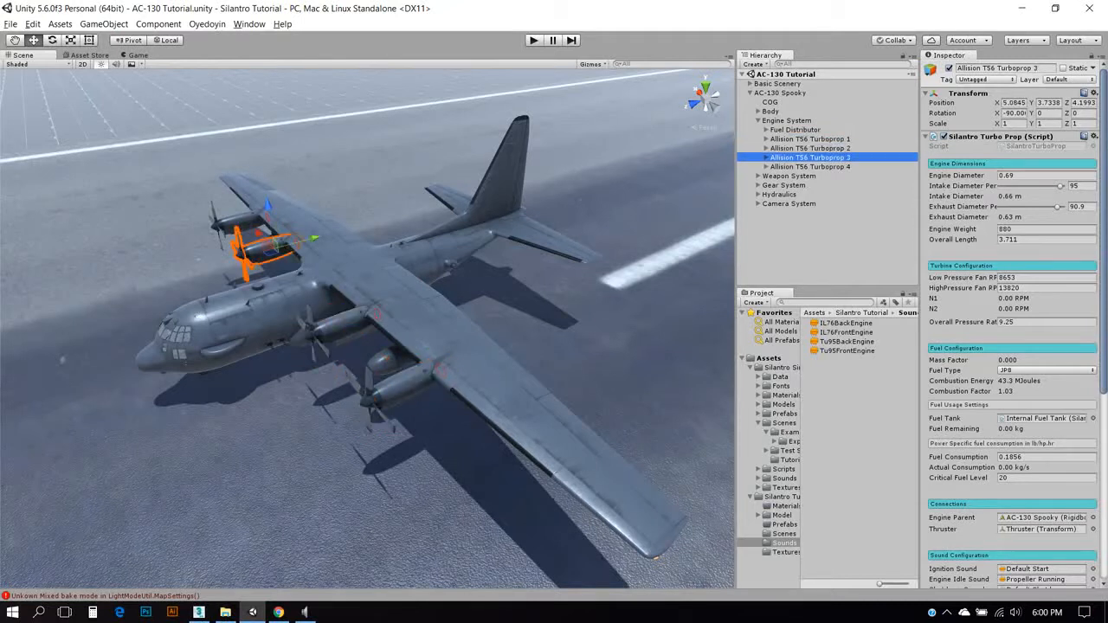
{"action": "key", "text": "Down"}
{"action": "key", "text": "Up"}
{"action": "key", "text": "Up"}
{"action": "key", "text": "Up"}
{"action": "key", "text": "Down"}
{"action": "key", "text": "Down"}
{"action": "key", "text": "Down"}
{"action": "key", "text": "Down"}
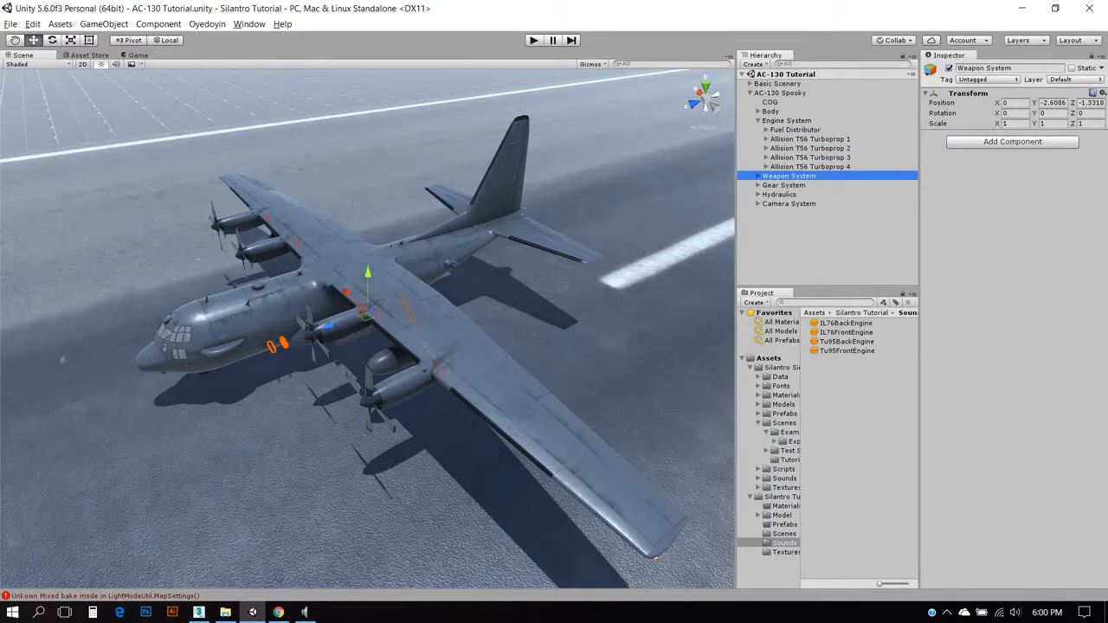
{"action": "left_click", "coordinate": [809, 140]}
{"action": "scroll", "coordinate": [1013, 320], "scroll_direction": "down", "scroll_amount": 5}
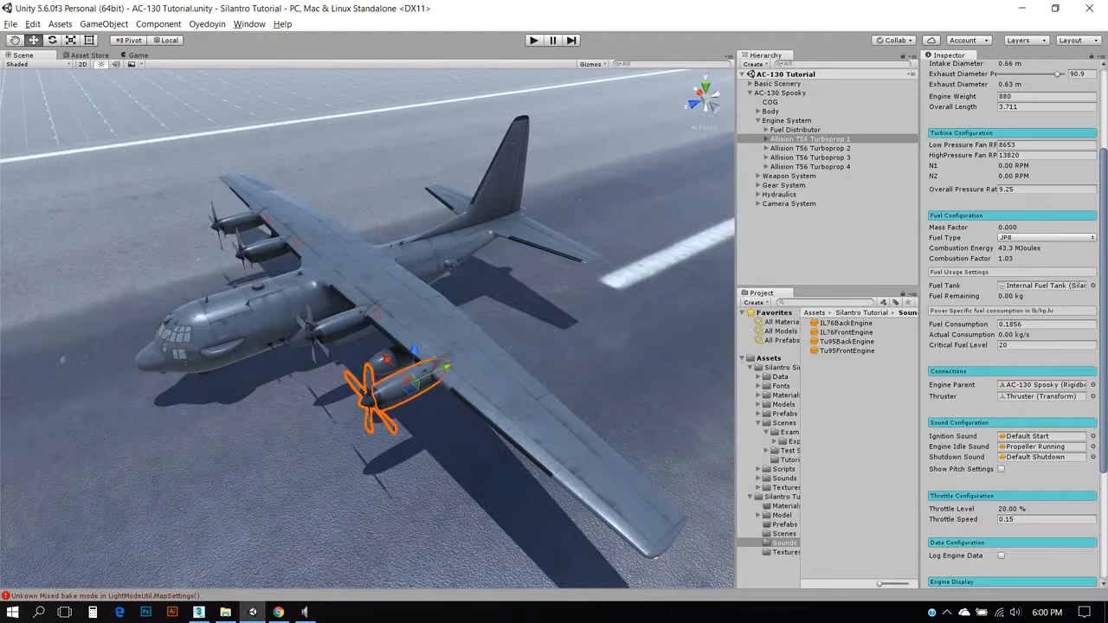
Rename the Tu95BackEngine audio clip to AC-130 Spooky Running and play its preview.
{"action": "left_click", "coordinate": [846, 341]}
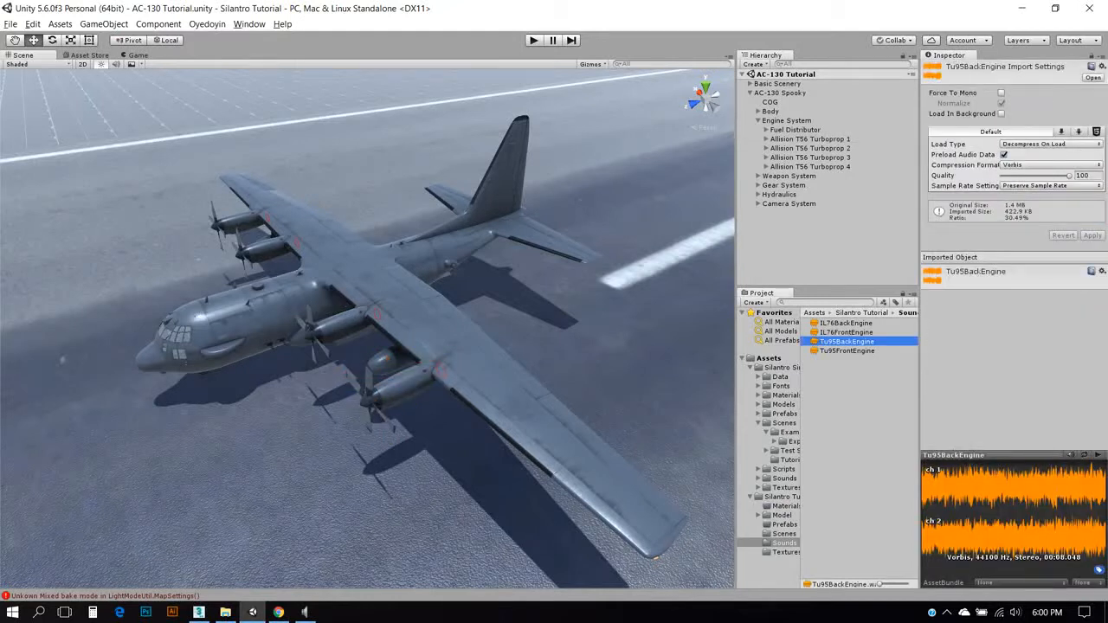
{"action": "key", "text": "F2"}
{"action": "type", "text": "AC-130 Sp"}
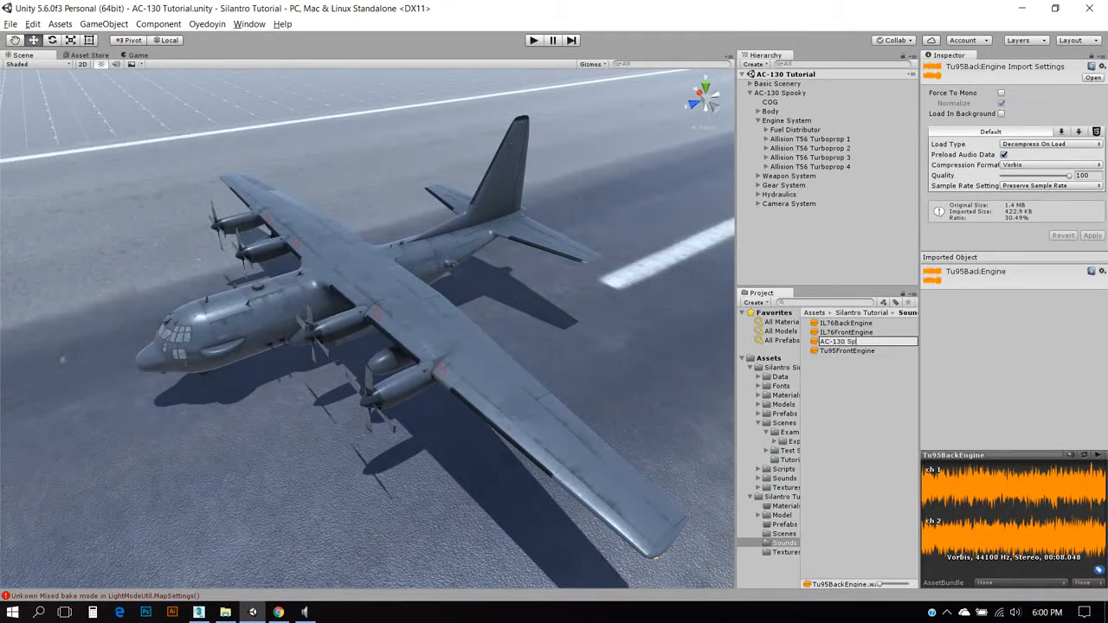
{"action": "type", "text": "ooky running"}
{"action": "key", "text": "Left"}
{"action": "key", "text": "Left"}
{"action": "key", "text": "Left"}
{"action": "key", "text": "Left"}
{"action": "key", "text": "Left"}
{"action": "key", "text": "Left"}
{"action": "key", "text": "BackSpace"}
{"action": "type", "text": "R"}
{"action": "key", "text": "Return"}
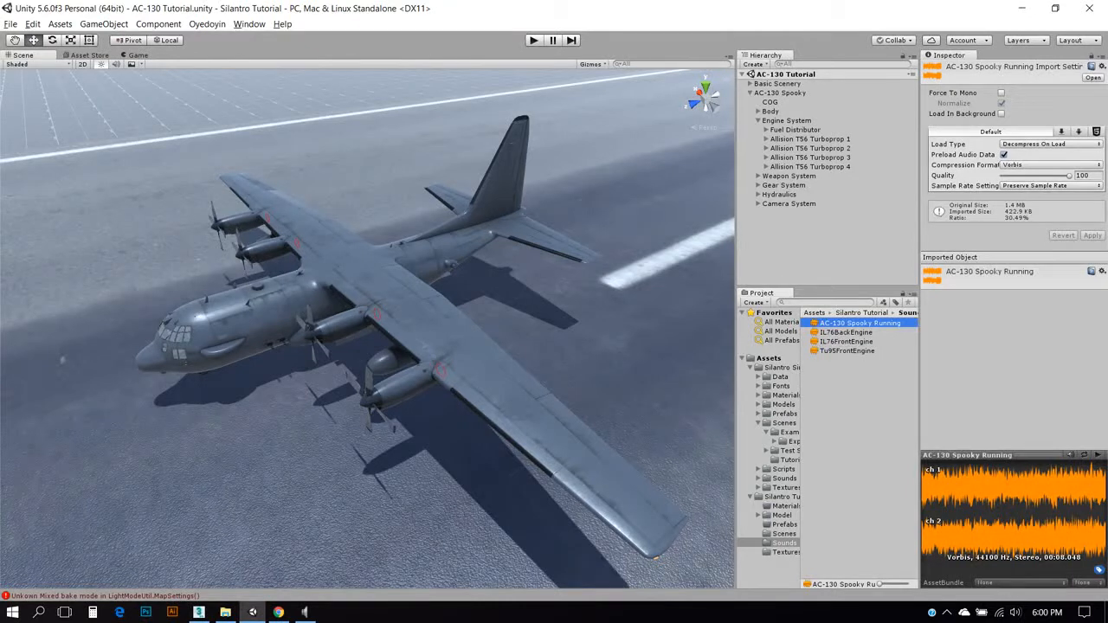
{"action": "left_click", "coordinate": [1089, 454]}
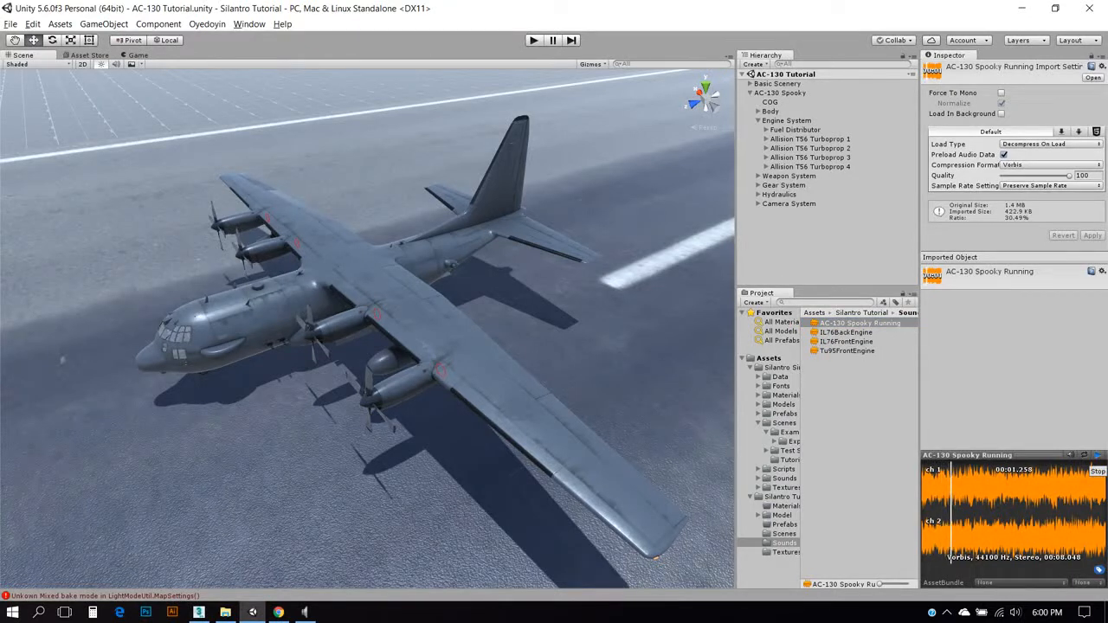
Assign the AC-130 Spooky Running clip as the engine idle sound of Allision T56 Turboprop 4 and Turboprop 2.
{"action": "left_click", "coordinate": [810, 166]}
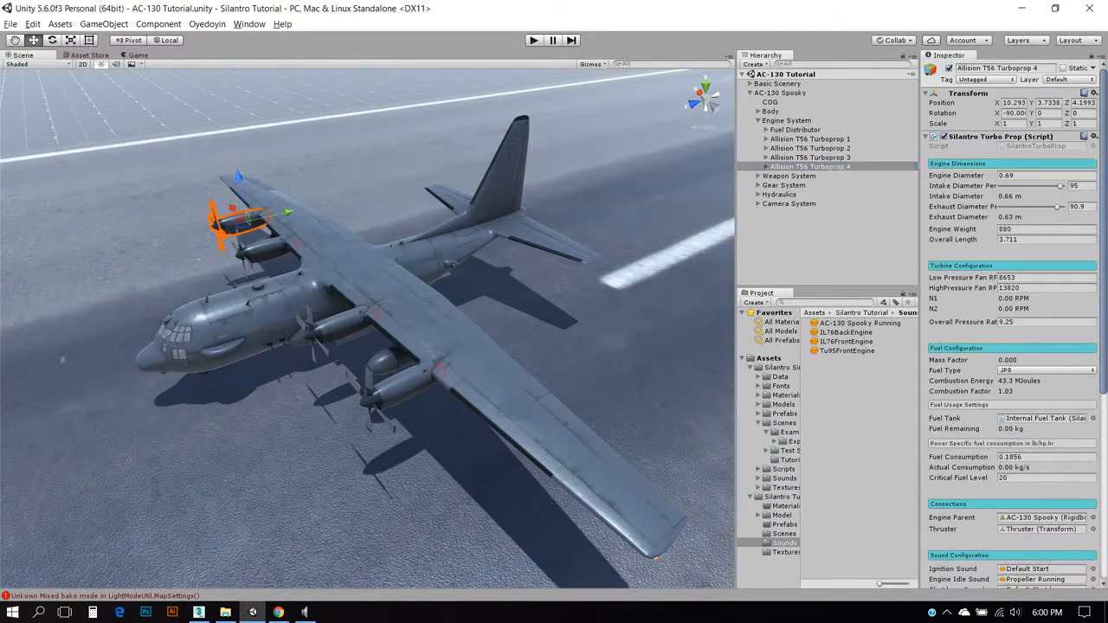
{"action": "scroll", "coordinate": [1009, 320], "scroll_direction": "down", "scroll_amount": 6}
{"action": "left_click_drag", "start_coordinate": [859, 322], "coordinate": [1043, 269]}
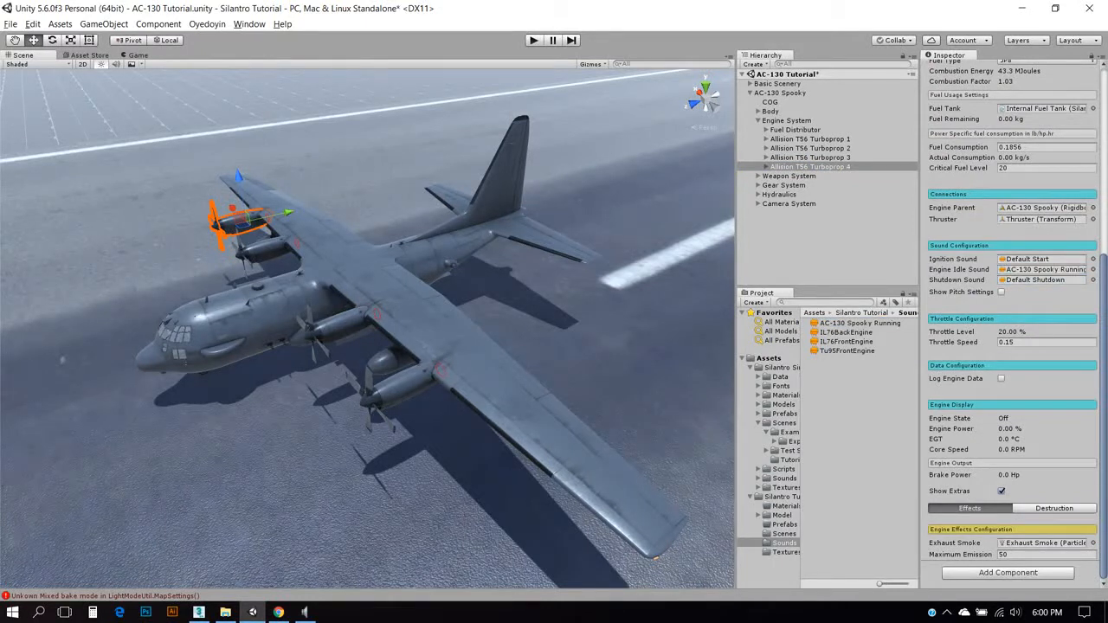
{"action": "left_click", "coordinate": [809, 148]}
{"action": "left_click_drag", "start_coordinate": [859, 323], "coordinate": [1043, 269]}
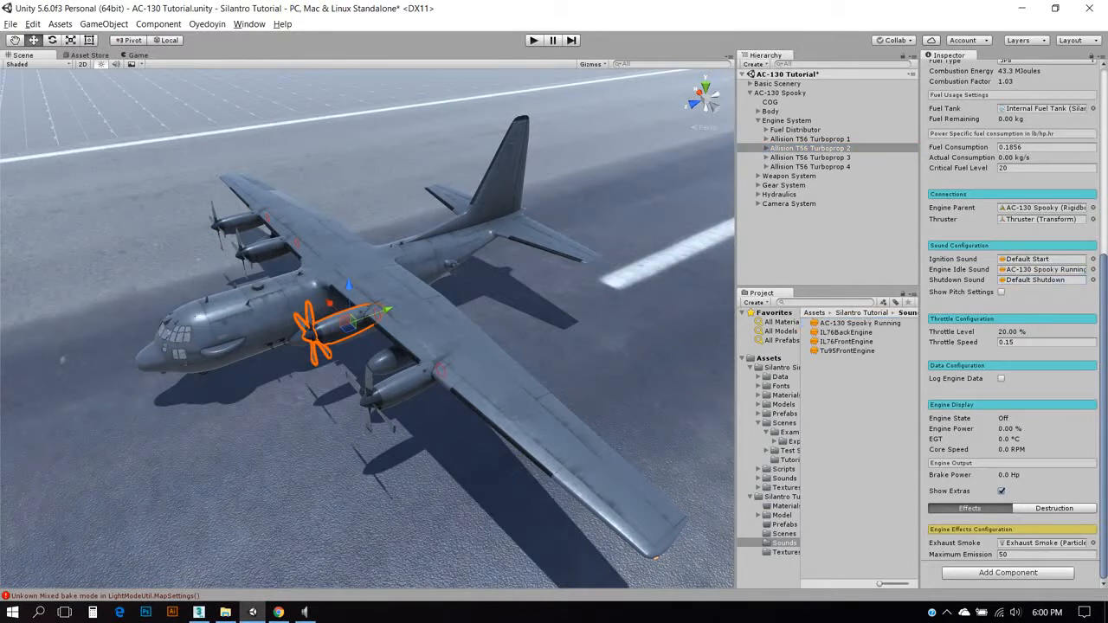
Assign AC-130 Spooky Running as the engine idle sound of Turboprop 3 and Turboprop 1, and save the scene.
{"action": "left_click", "coordinate": [809, 157]}
{"action": "left_click_drag", "start_coordinate": [860, 323], "coordinate": [1042, 269]}
{"action": "left_click", "coordinate": [809, 139]}
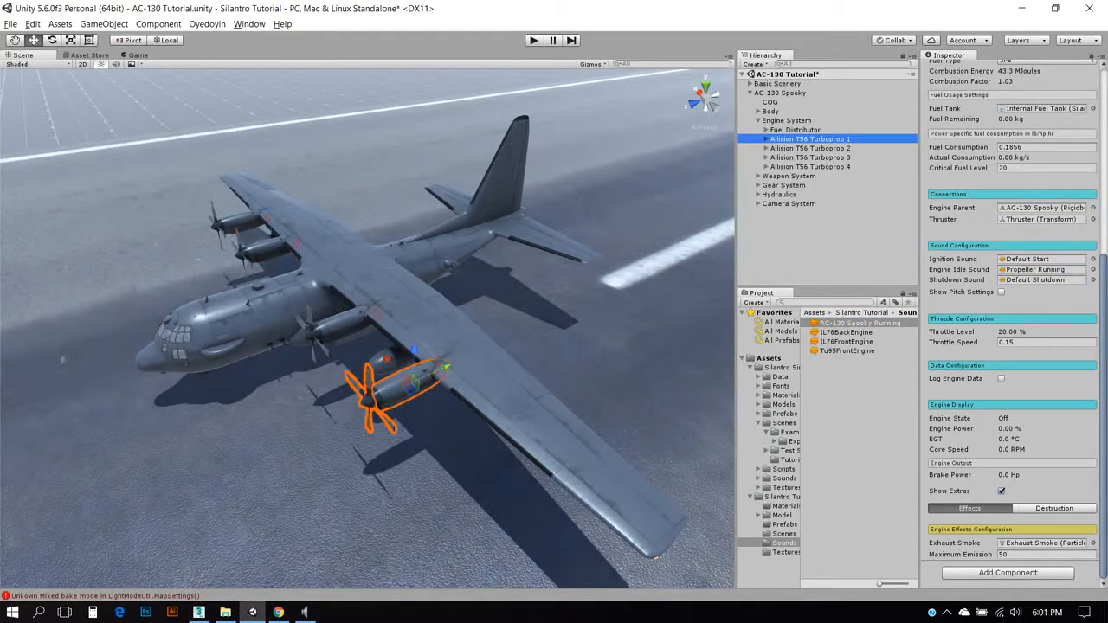
{"action": "left_click_drag", "start_coordinate": [860, 323], "coordinate": [1043, 269]}
{"action": "left_click", "coordinate": [12, 23]}
{"action": "left_click", "coordinate": [34, 71]}
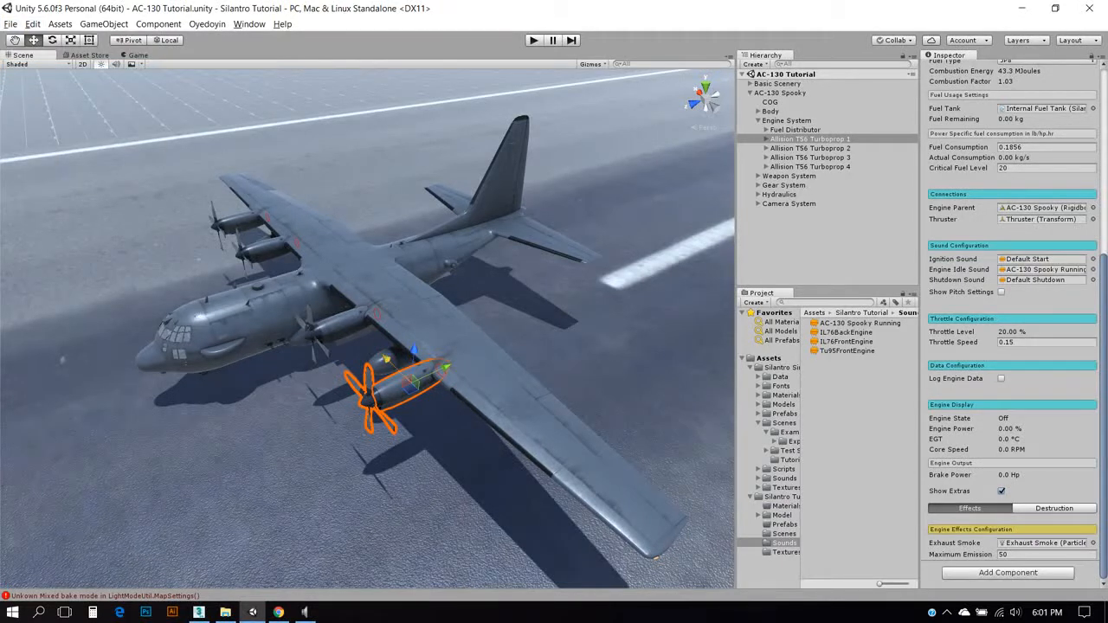
Select the external fuel tank between the engines under the wing, and switch to the Ac-130 internal fuel search in Chrome.
{"action": "left_click_drag", "start_coordinate": [386, 358], "coordinate": [640, 294], "text": "alt"}
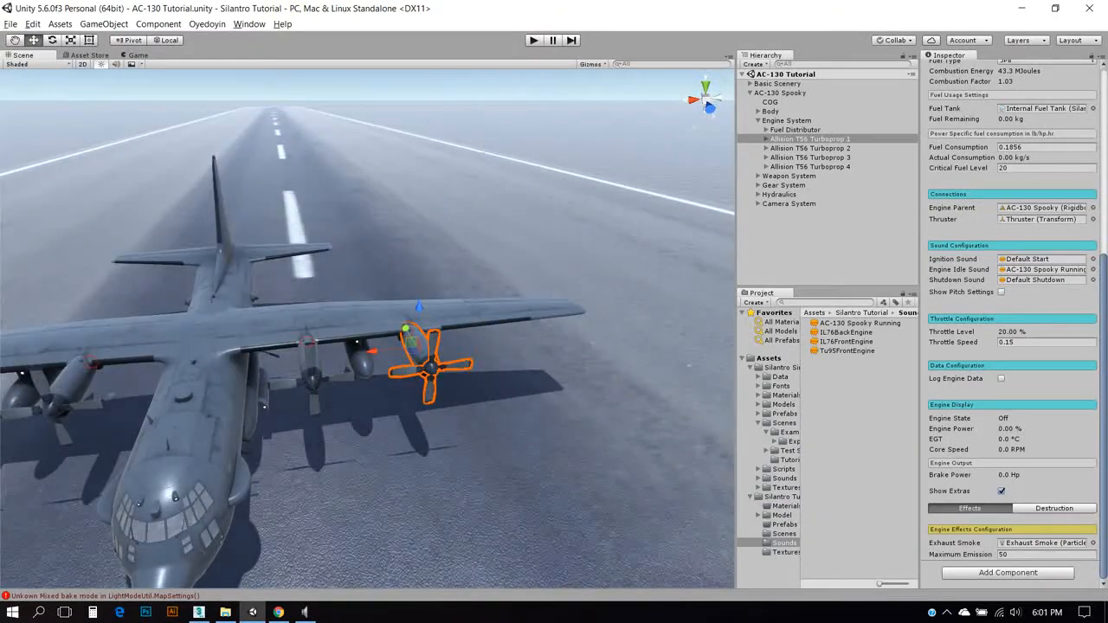
{"action": "left_click", "coordinate": [362, 359]}
{"action": "left_click", "coordinate": [278, 612]}
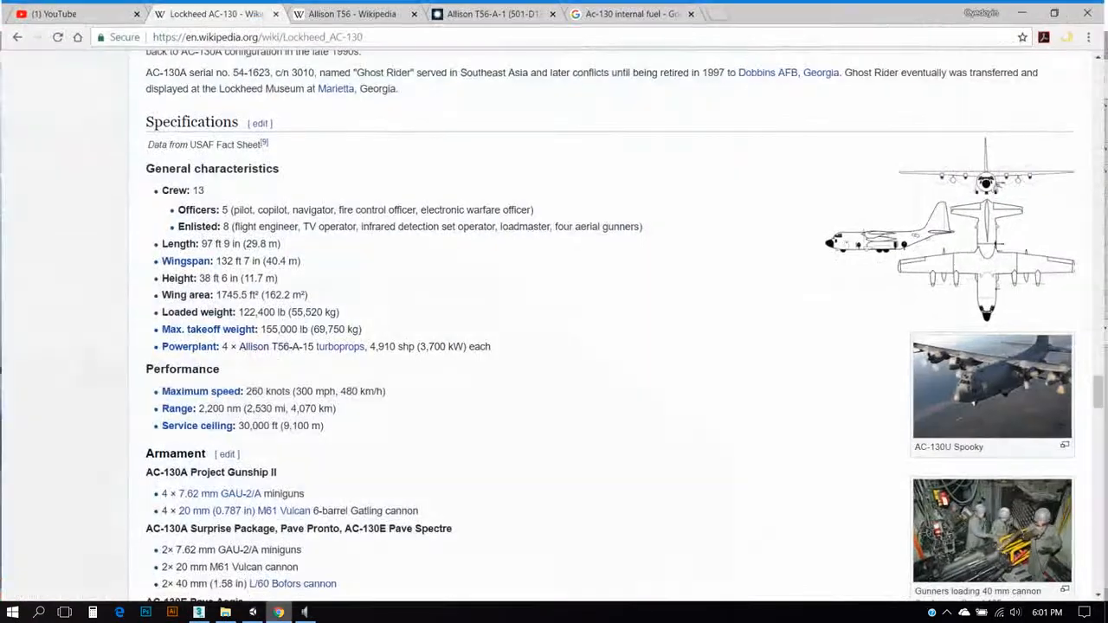
{"action": "left_click", "coordinate": [636, 11]}
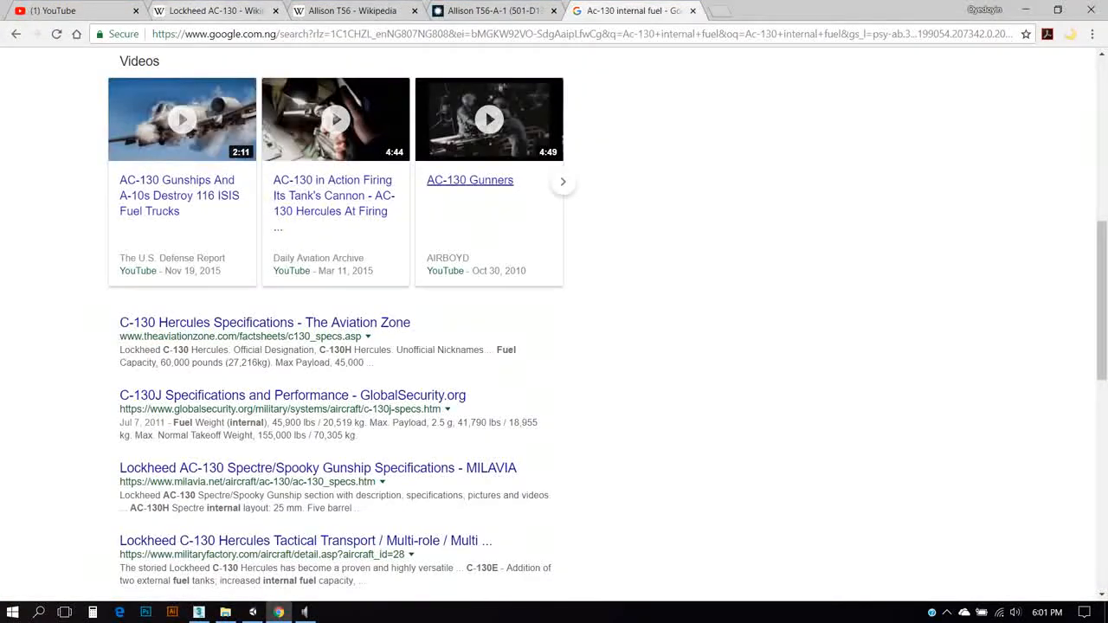
{"action": "scroll", "coordinate": [470, 183], "scroll_direction": "up", "scroll_amount": 7}
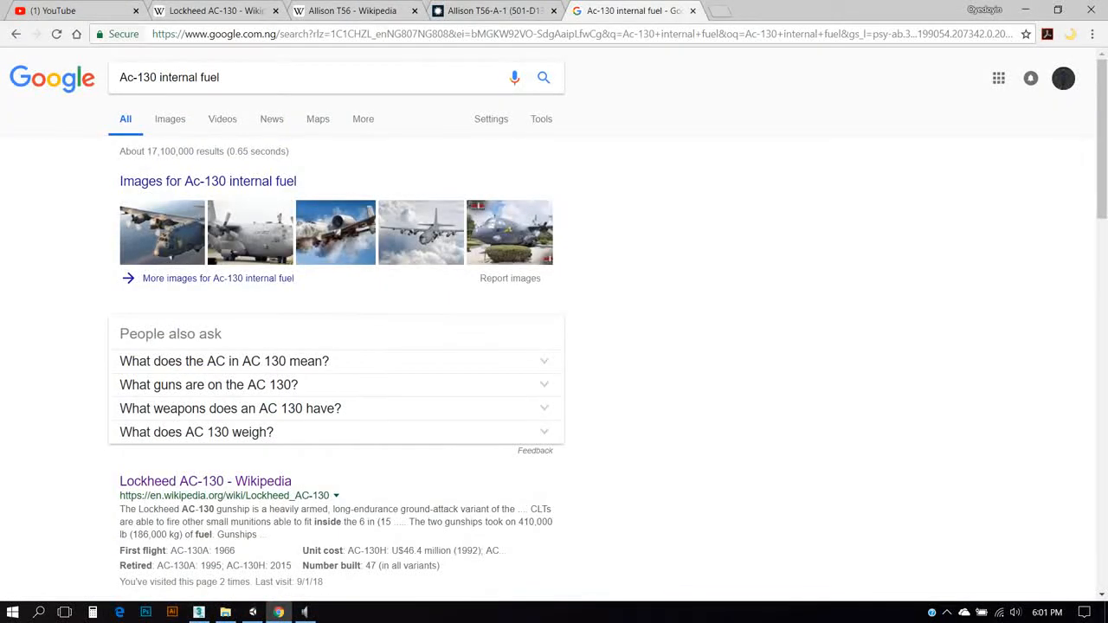
Search Google for "Ac-130 external fuel tank capacity" and read the capacity in the results.
{"action": "right_click", "coordinate": [184, 78]}
{"action": "key", "text": "Escape"}
{"action": "key", "text": "BackSpace"}
{"action": "key", "text": "BackSpace"}
{"action": "key", "text": "BackSpace"}
{"action": "key", "text": "BackSpace"}
{"action": "key", "text": "BackSpace"}
{"action": "key", "text": "BackSpace"}
{"action": "key", "text": "BackSpace"}
{"action": "key", "text": "BackSpace"}
{"action": "key", "text": "BackSpace"}
{"action": "key", "text": "BackSpace"}
{"action": "key", "text": "BackSpace"}
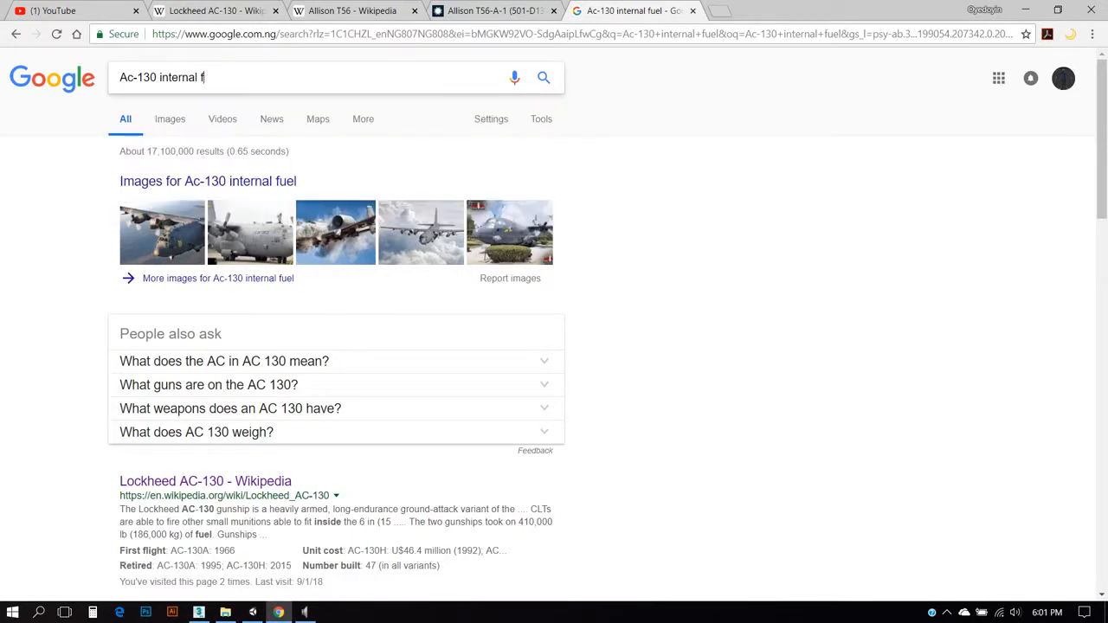
{"action": "key", "text": "BackSpace"}
{"action": "key", "text": "BackSpace"}
{"action": "type", "text": "ex"}
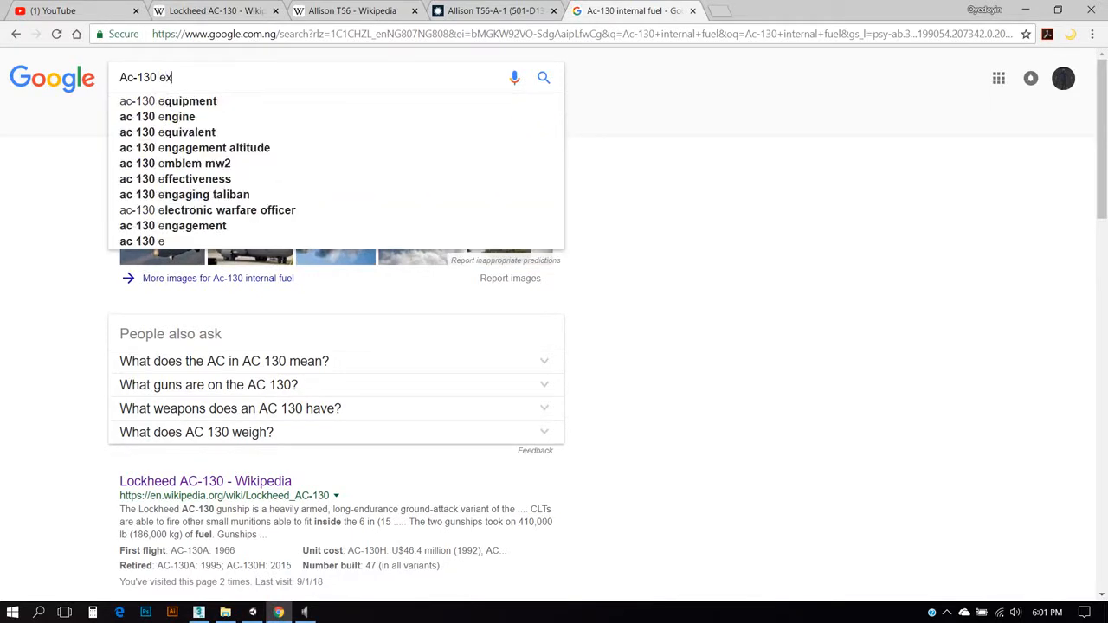
{"action": "type", "text": "ternal f"}
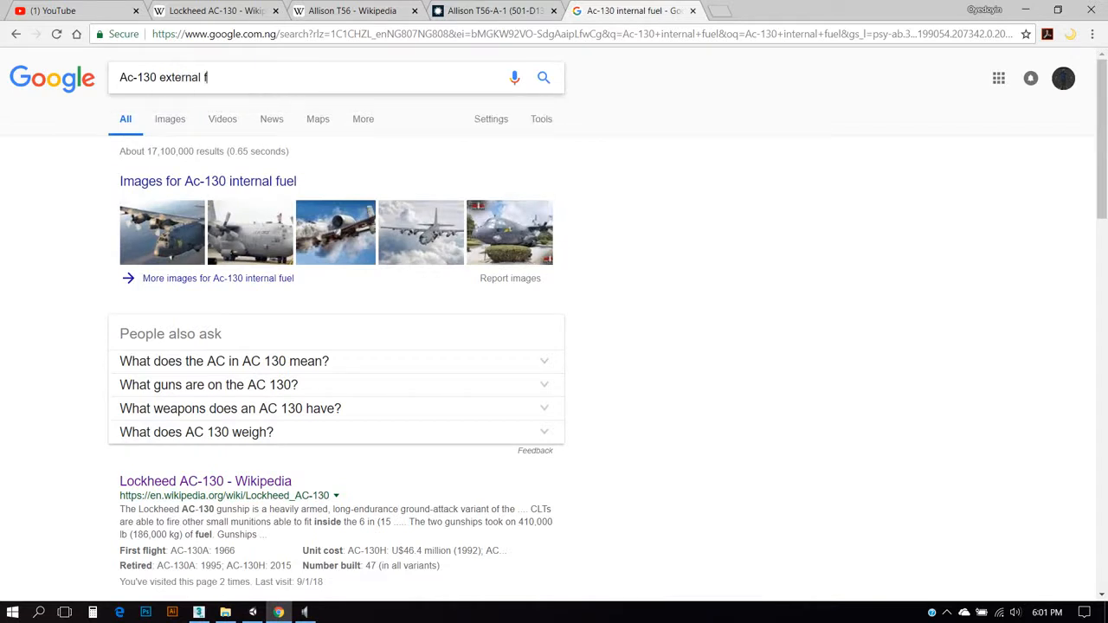
{"action": "type", "text": "uel tank c"}
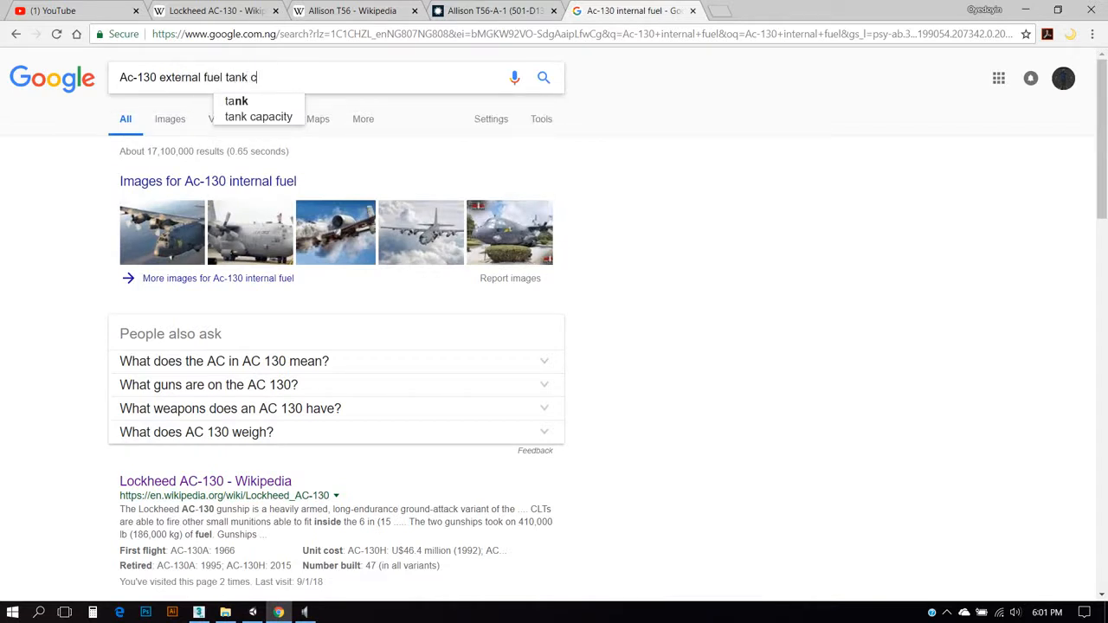
{"action": "type", "text": "apacity"}
{"action": "key", "text": "Return"}
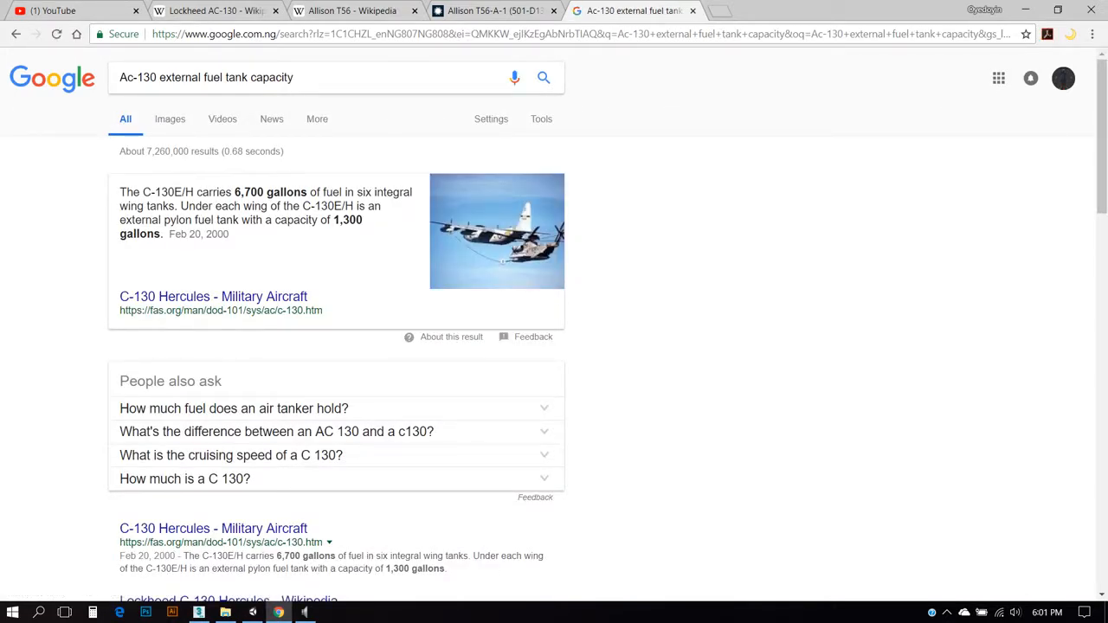
{"action": "scroll", "coordinate": [216, 299], "scroll_direction": "down", "scroll_amount": 1}
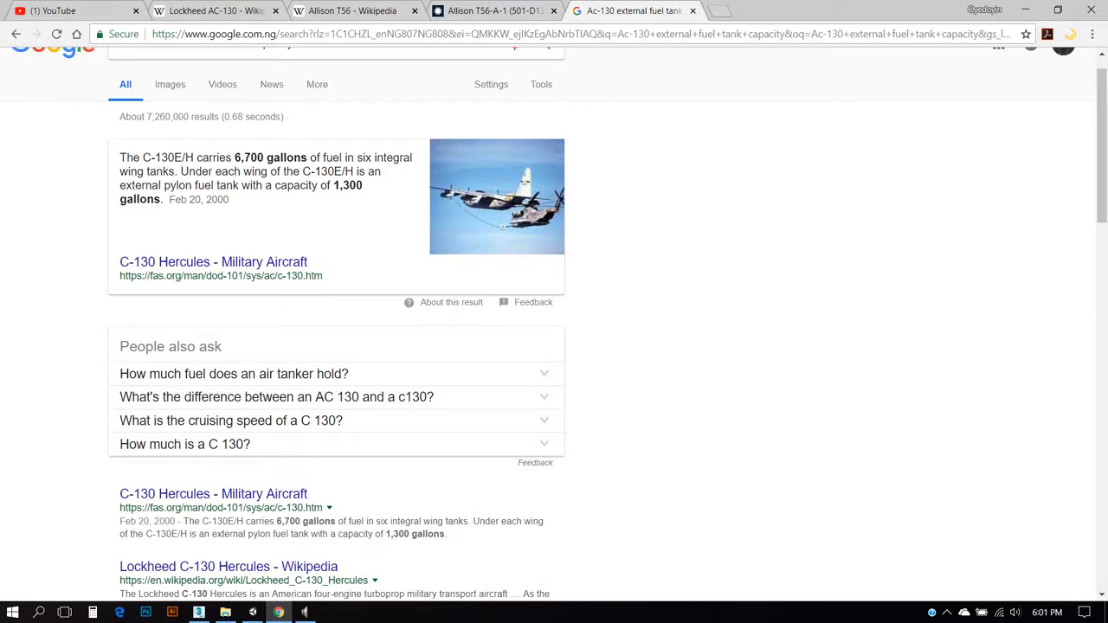
{"action": "scroll", "coordinate": [554, 324], "scroll_direction": "up", "scroll_amount": 1}
Search Google for "1300 gallons to kg" and open the metric-calculator gallons to kilograms conversion result.
{"action": "left_click_drag", "start_coordinate": [294, 77], "coordinate": [119, 77]}
{"action": "type", "text": "1"}
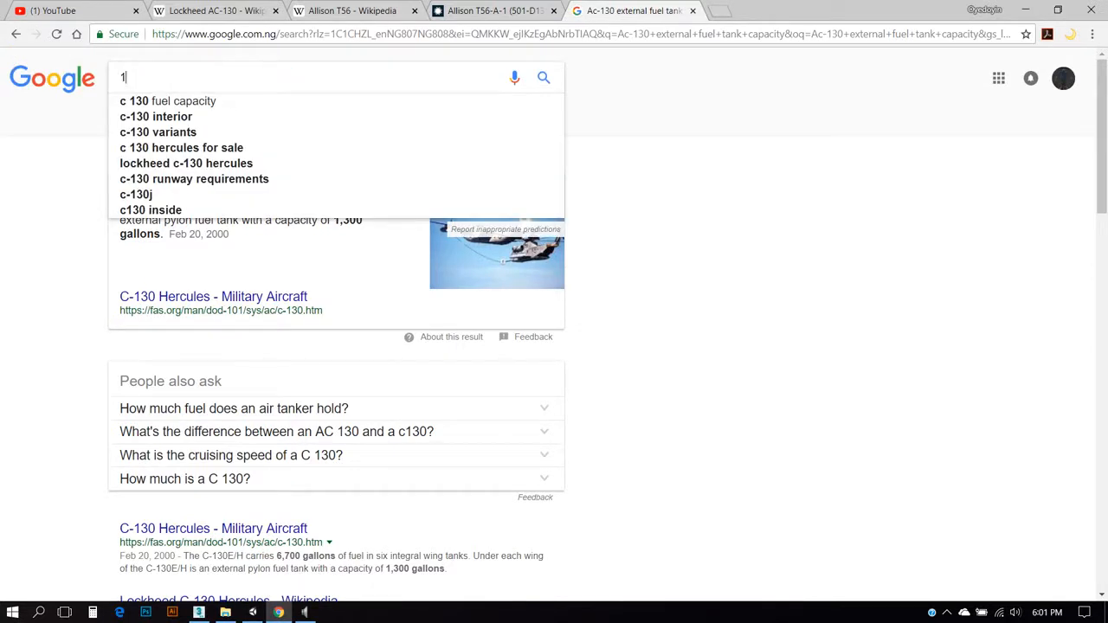
{"action": "type", "text": "300 g"}
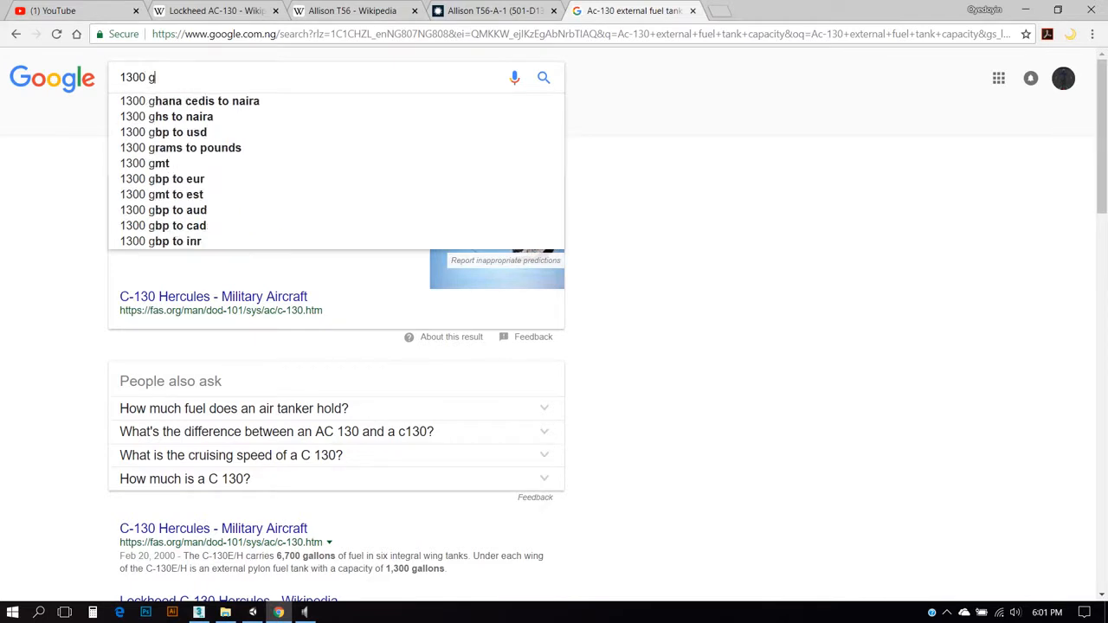
{"action": "type", "text": "allons "}
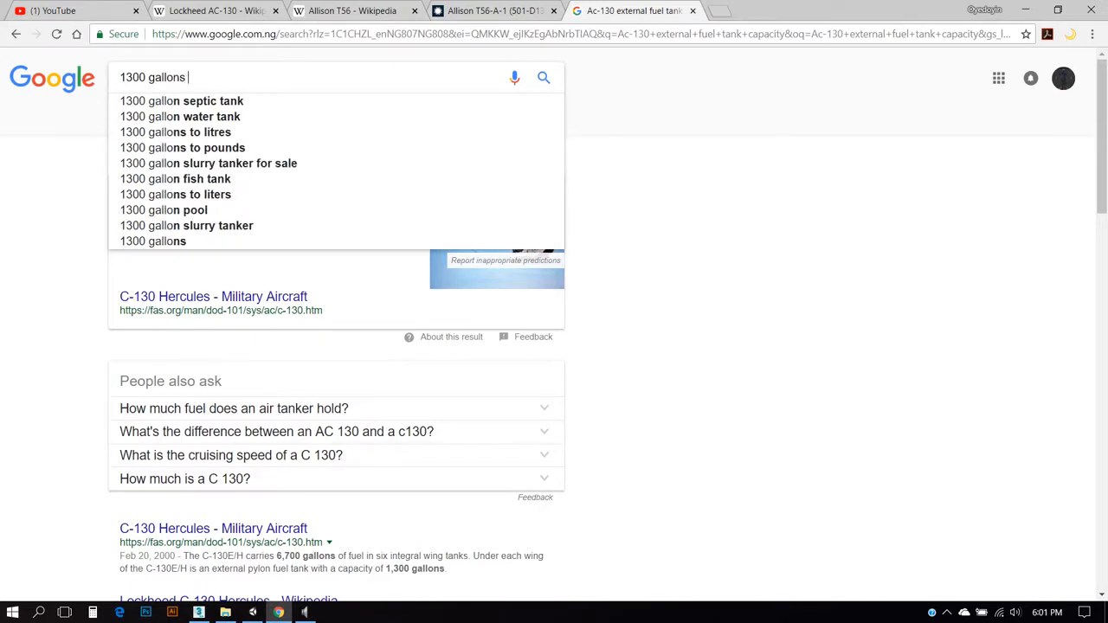
{"action": "type", "text": "to kg"}
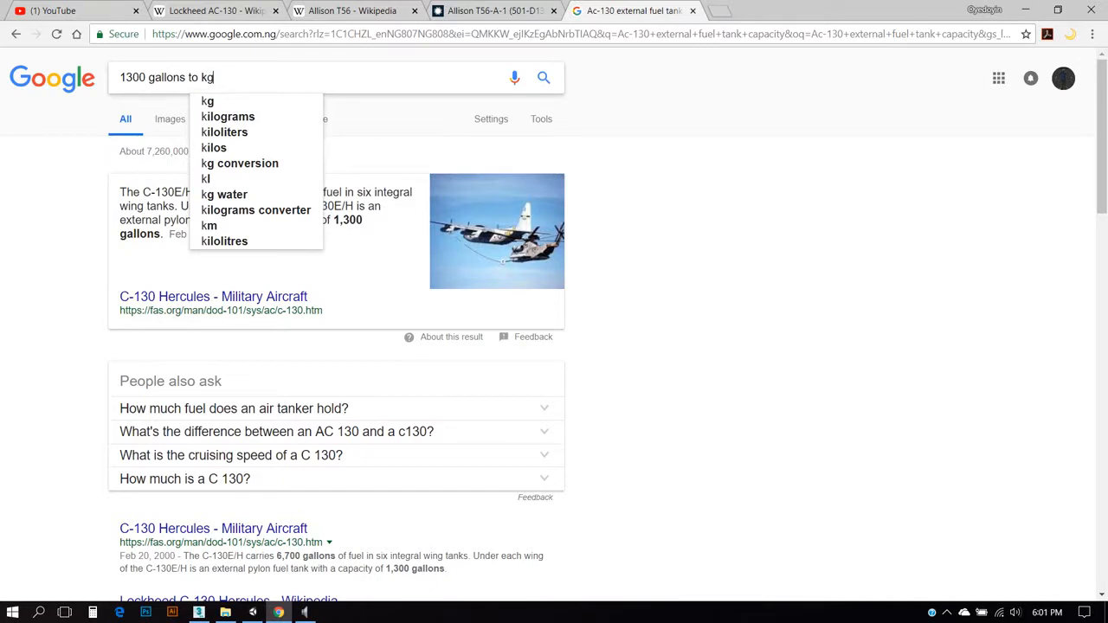
{"action": "key", "text": "Return"}
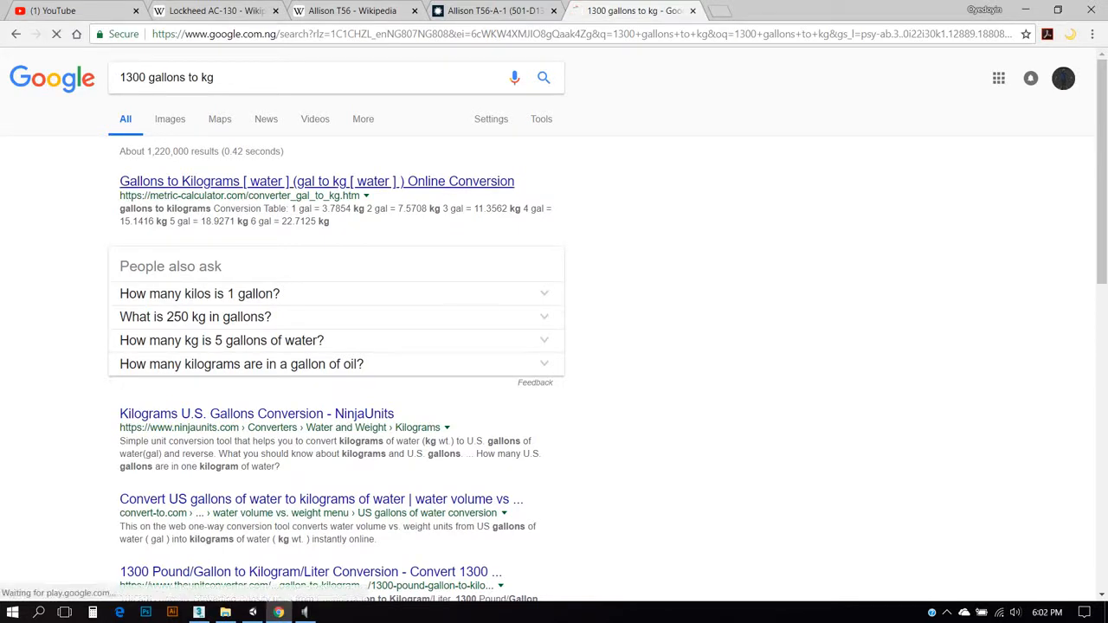
{"action": "left_click", "coordinate": [316, 181]}
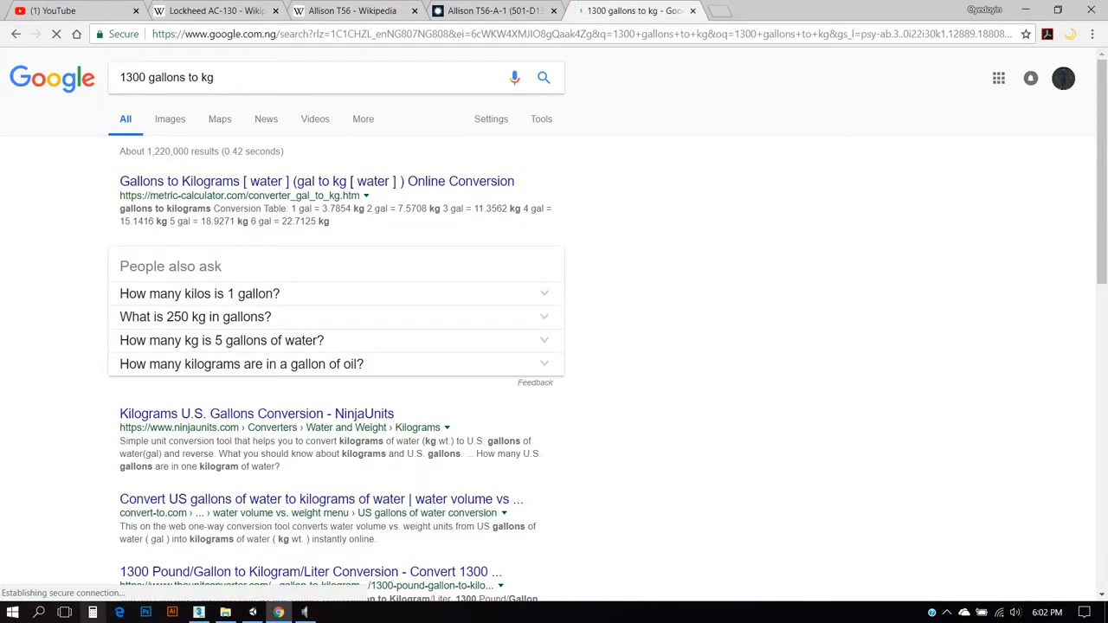
Switch to Calculator and multiply 1300 by 3.785 to convert the tank's gallons to kilograms.
{"action": "left_click", "coordinate": [92, 612]}
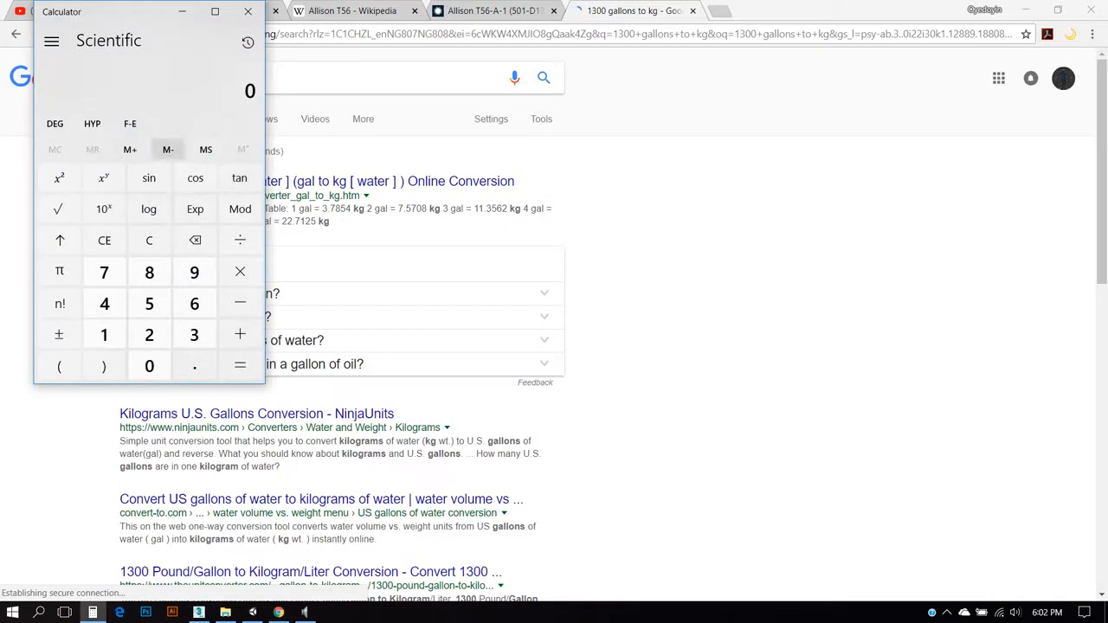
{"action": "left_click", "coordinate": [104, 335]}
{"action": "left_click", "coordinate": [193, 335]}
{"action": "left_click", "coordinate": [149, 366]}
{"action": "left_click", "coordinate": [149, 366]}
{"action": "left_click", "coordinate": [239, 272]}
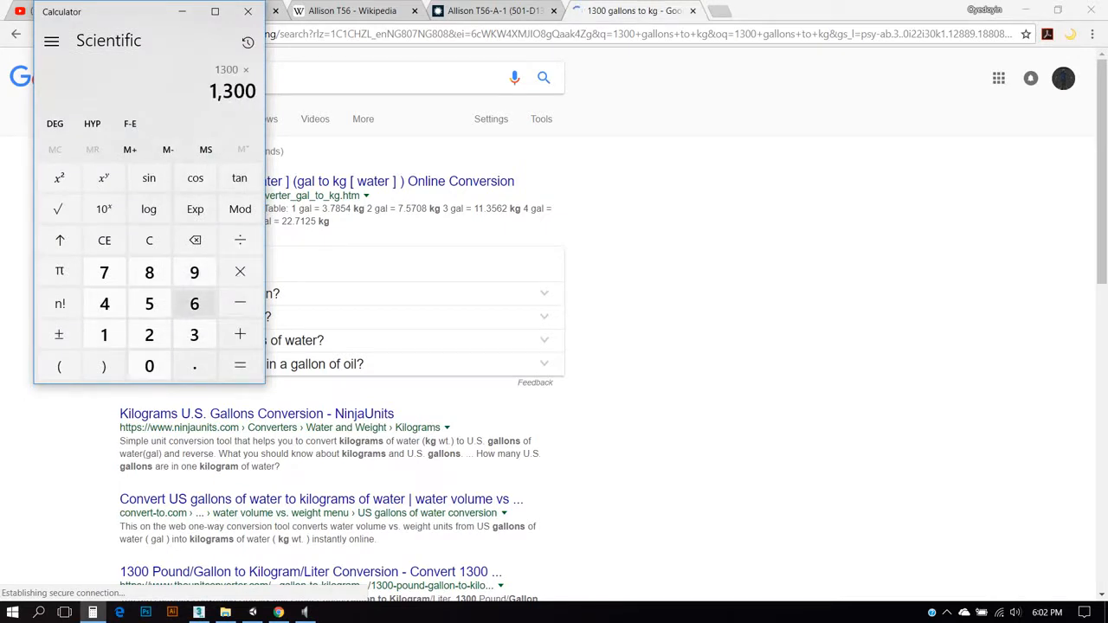
{"action": "left_click", "coordinate": [194, 335]}
{"action": "left_click", "coordinate": [193, 366]}
{"action": "left_click", "coordinate": [104, 272]}
{"action": "left_click", "coordinate": [149, 272]}
{"action": "left_click", "coordinate": [148, 302]}
{"action": "left_click", "coordinate": [240, 366]}
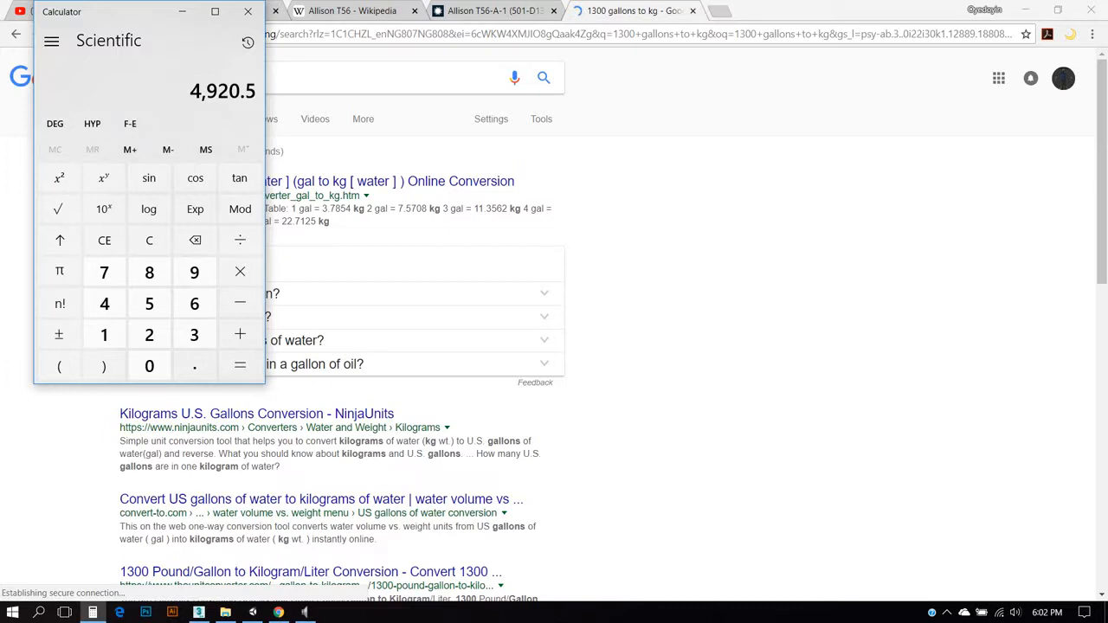
Switch to Unity and create an empty child object under Right Tank, named External Right Tank.
{"action": "left_click", "coordinate": [252, 612]}
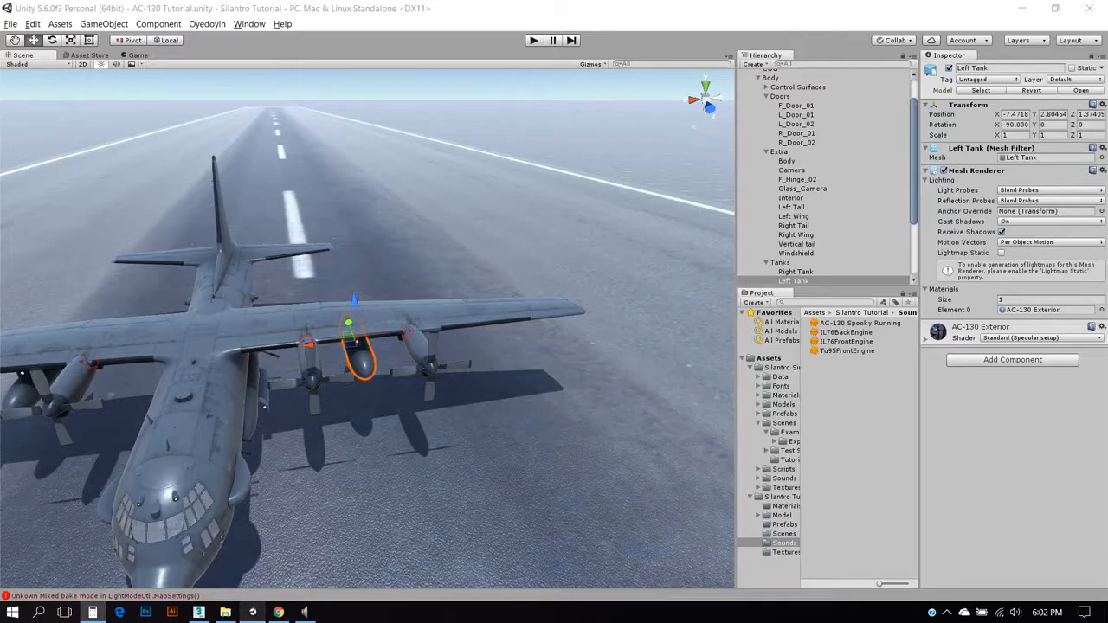
{"action": "double_click", "coordinate": [796, 272]}
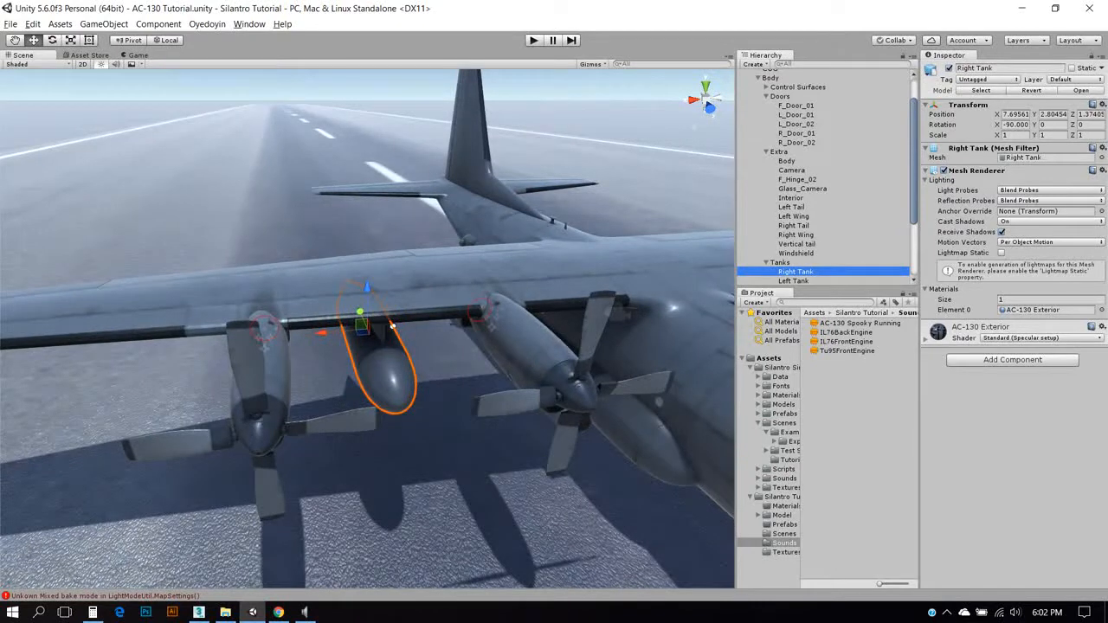
{"action": "right_click", "coordinate": [797, 274]}
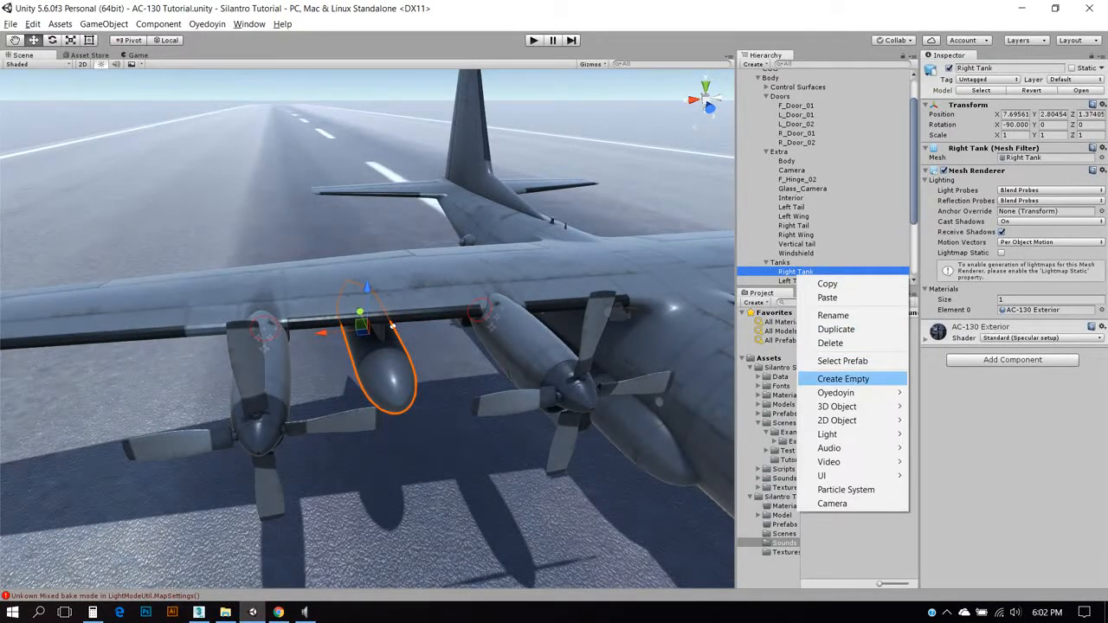
{"action": "left_click", "coordinate": [843, 379]}
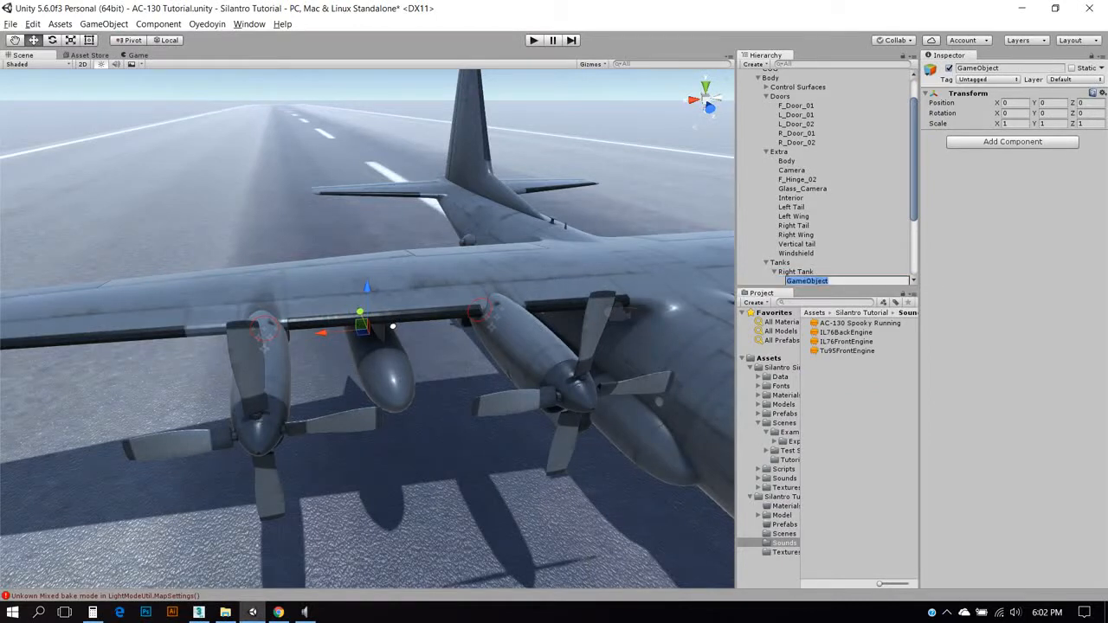
{"action": "type", "text": "External Right Tank"}
{"action": "key", "text": "Return"}
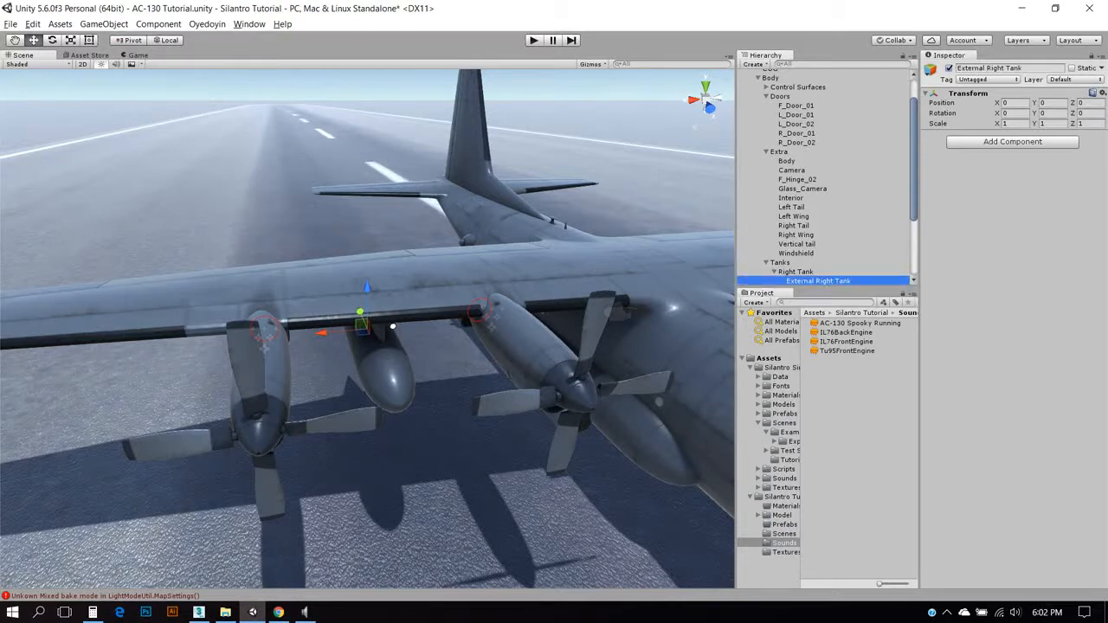
Move External Right Tank directly under the Tanks group and nest the Right Tank mesh inside it.
{"action": "left_click_drag", "start_coordinate": [818, 280], "coordinate": [805, 267]}
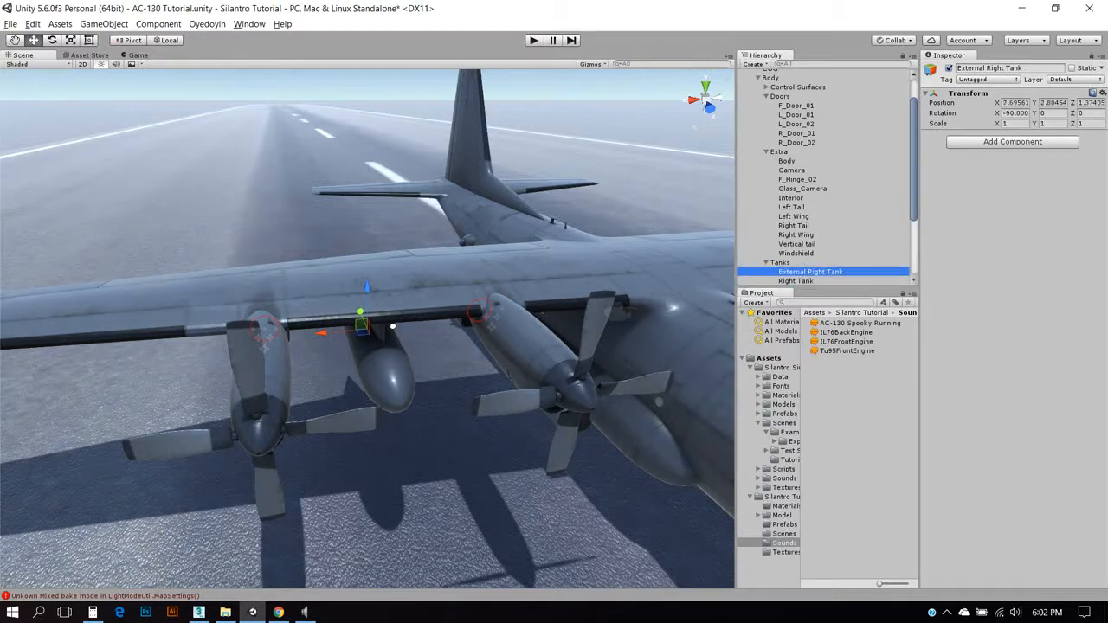
{"action": "scroll", "coordinate": [827, 178], "scroll_direction": "down", "scroll_amount": 3}
{"action": "left_click", "coordinate": [392, 327]}
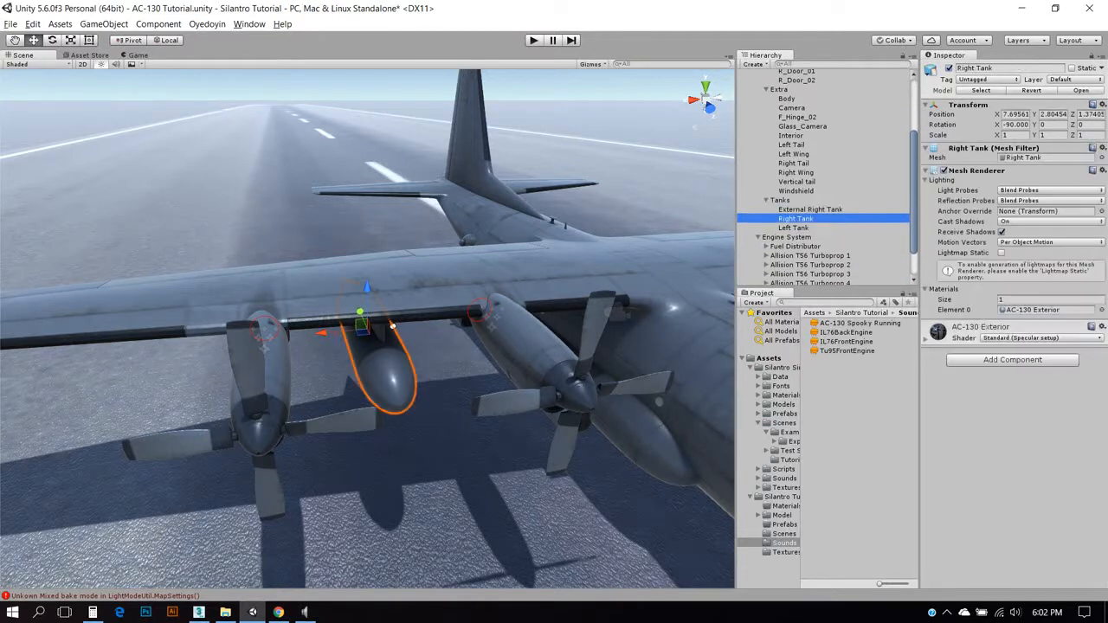
{"action": "left_click_drag", "start_coordinate": [795, 219], "coordinate": [809, 210]}
Add a Silantro Fuel Tank component to External Right Tank and set its tank type to External.
{"action": "left_click", "coordinate": [809, 209]}
{"action": "left_click", "coordinate": [1012, 141]}
{"action": "type", "text": "tank"}
{"action": "key", "text": "Return"}
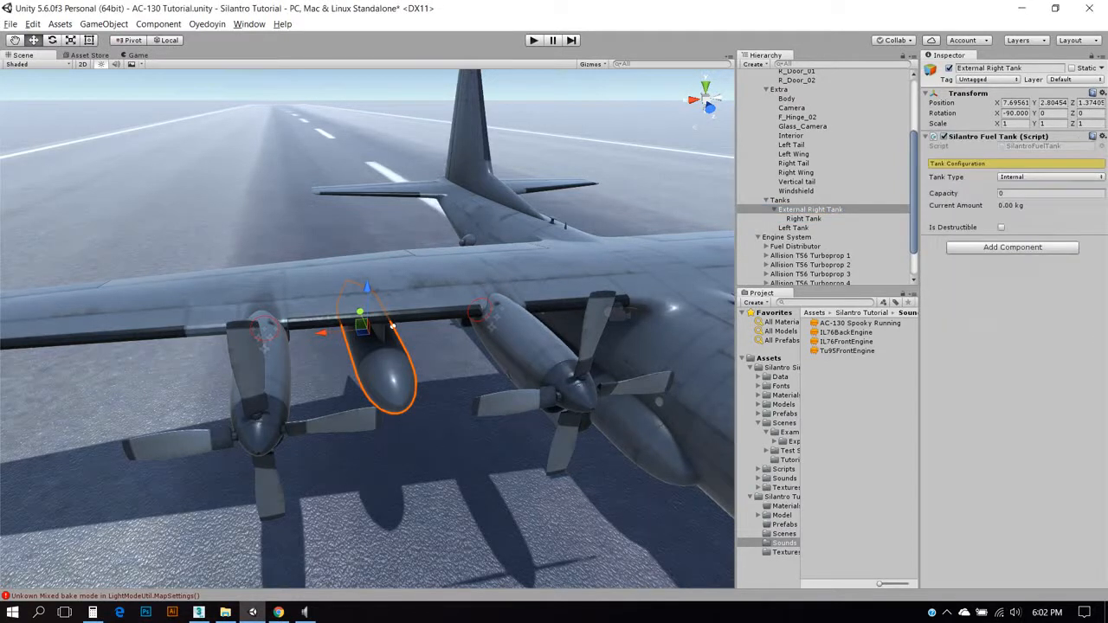
{"action": "left_click", "coordinate": [1049, 176]}
{"action": "left_click", "coordinate": [1035, 205]}
Set External Right Tank's capacity to 4920.5, checking the value against the conversion result in Calculator.
{"action": "left_click", "coordinate": [1039, 193]}
{"action": "type", "text": "49"}
{"action": "left_click", "coordinate": [278, 612]}
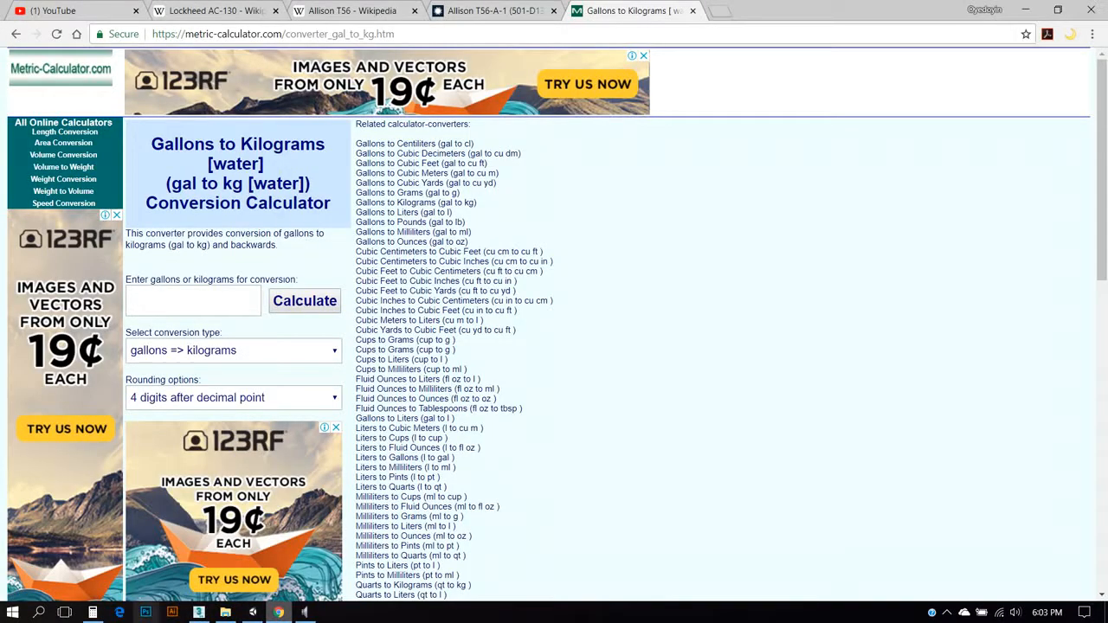
{"action": "left_click", "coordinate": [91, 612]}
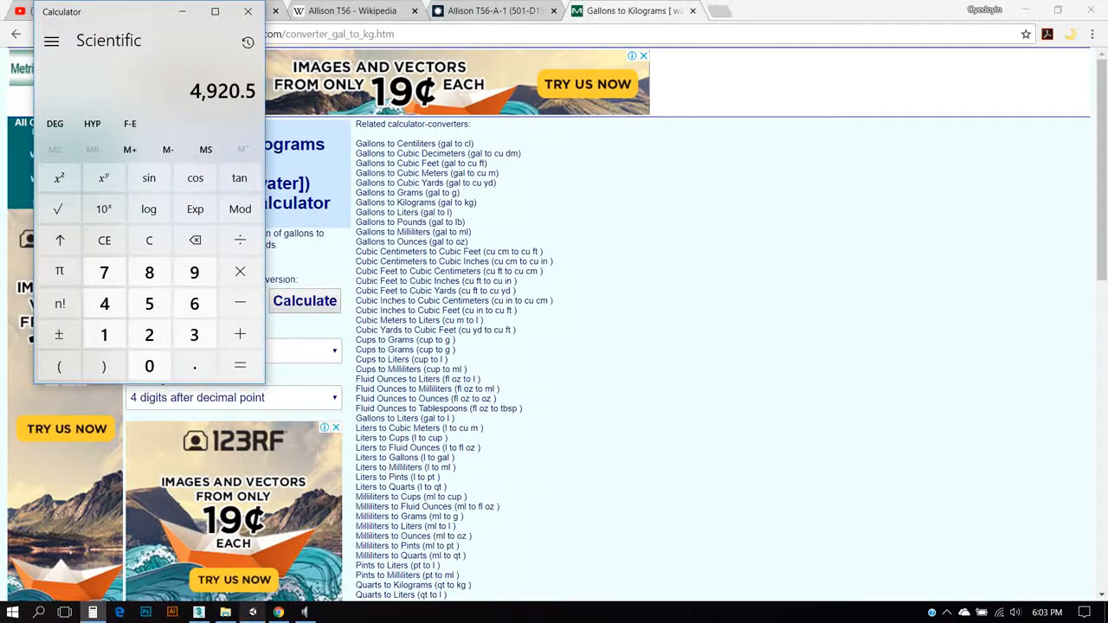
{"action": "left_click", "coordinate": [252, 612]}
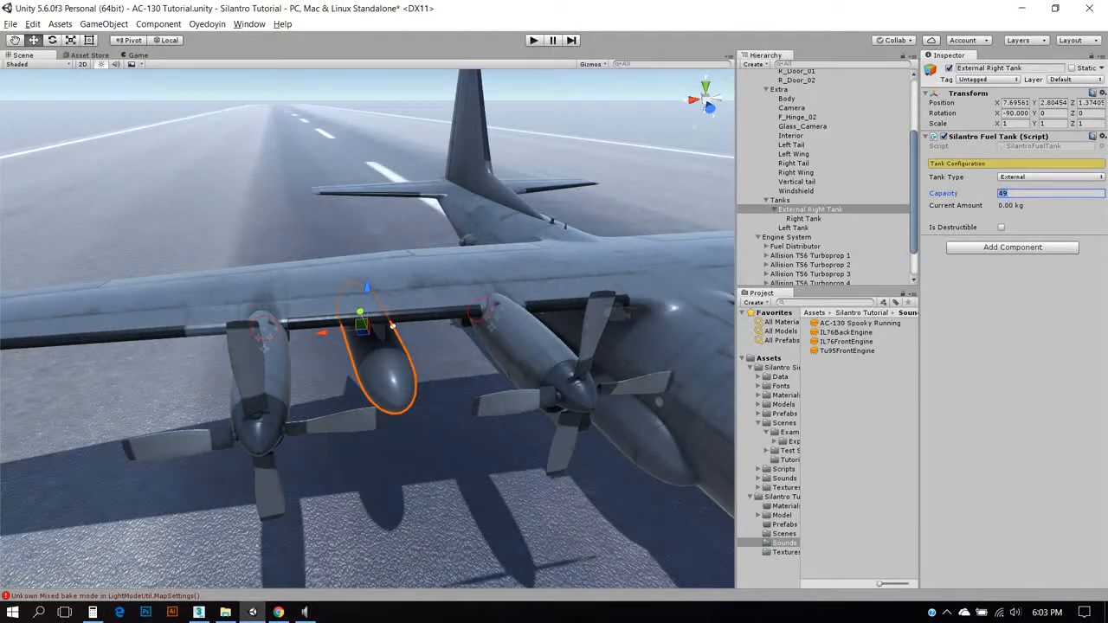
{"action": "type", "text": "20.5"}
Create an empty child object under Left Tank and name it External Left Tank.
{"action": "right_click", "coordinate": [793, 228]}
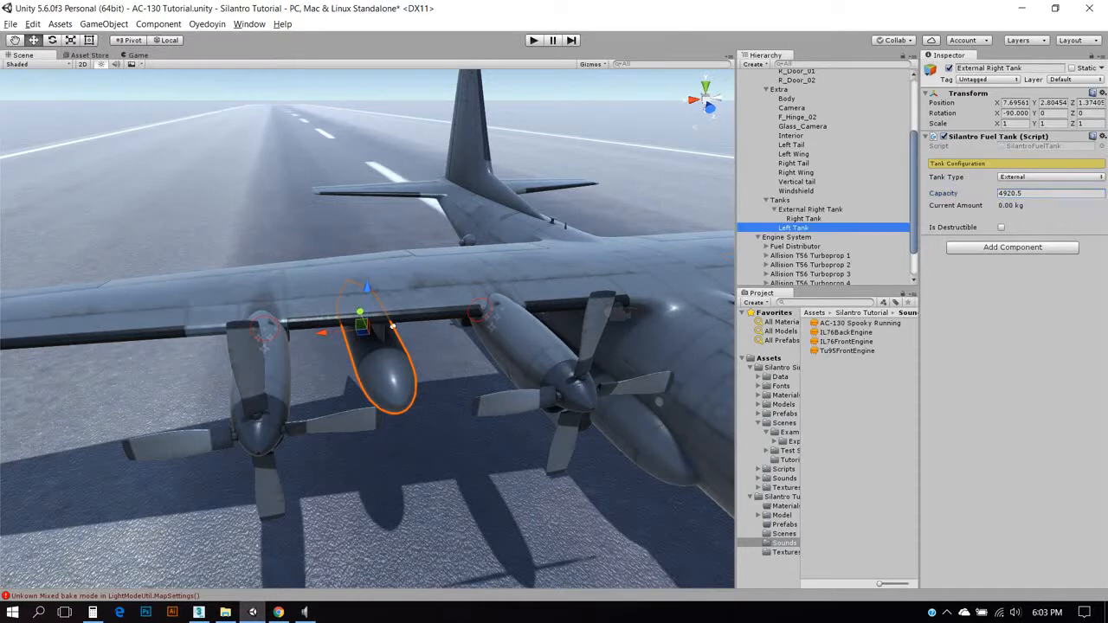
{"action": "left_click", "coordinate": [837, 333]}
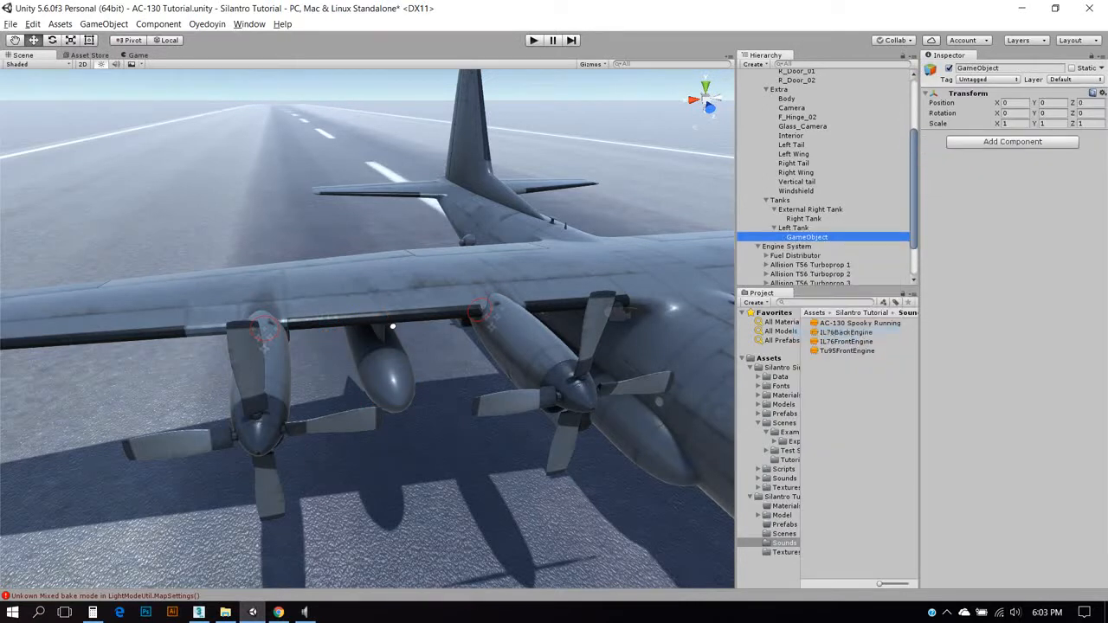
{"action": "key", "text": "F2"}
{"action": "type", "text": "E"}
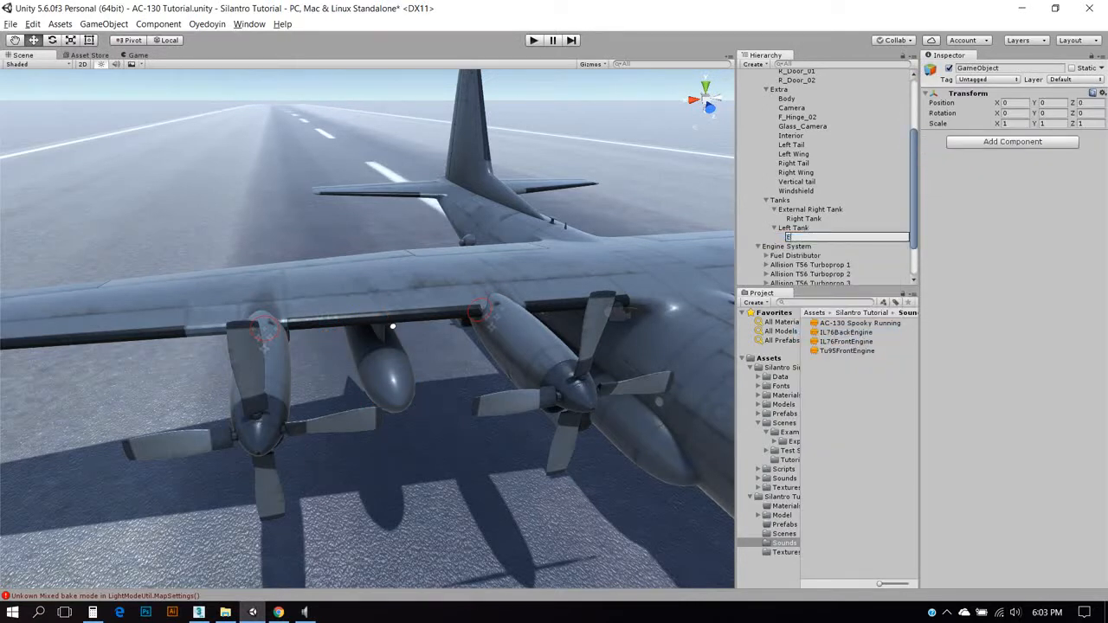
{"action": "type", "text": "xternal Left Tank"}
{"action": "key", "text": "Return"}
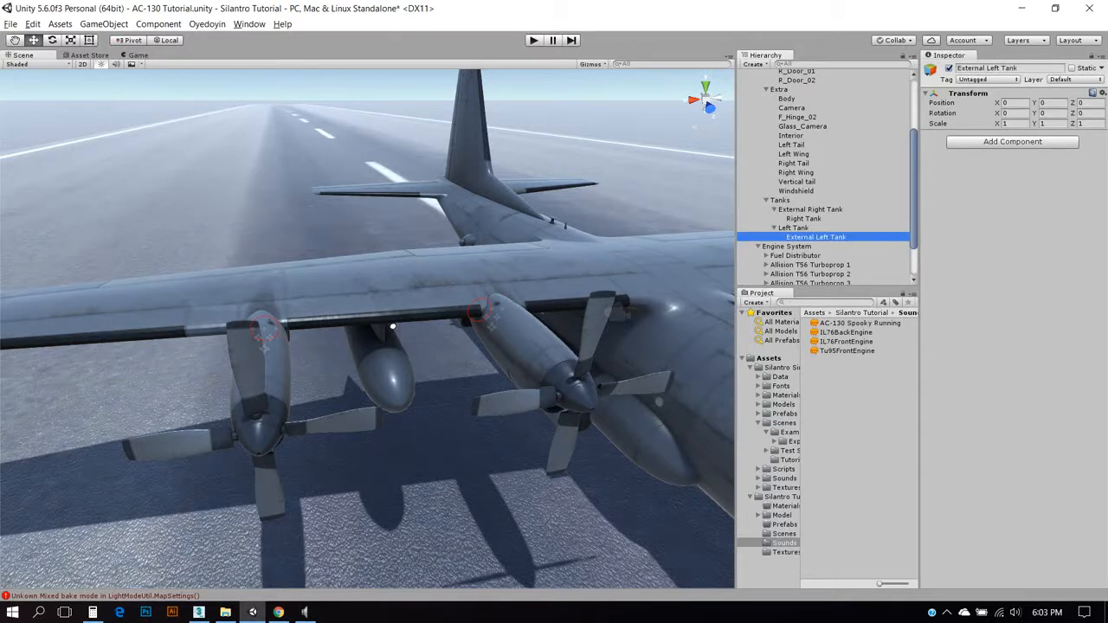
Move External Left Tank directly under the Tanks group and nest the Left Tank mesh inside it.
{"action": "left_click", "coordinate": [805, 245]}
{"action": "double_click", "coordinate": [815, 237]}
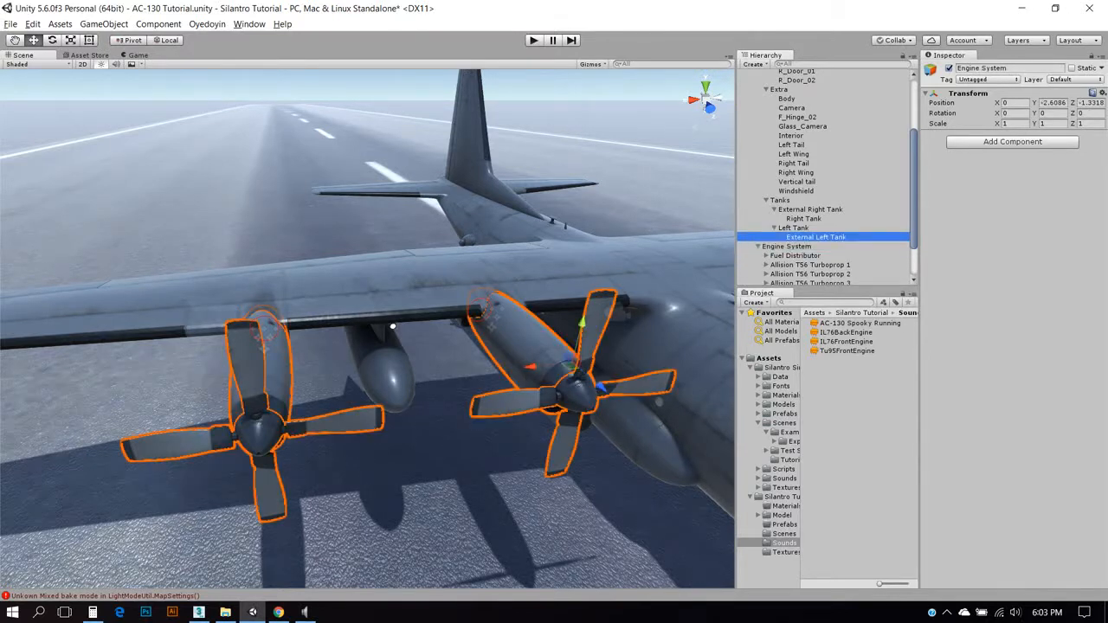
{"action": "left_click_drag", "start_coordinate": [816, 236], "coordinate": [807, 209]}
Add a Silantro Fuel Tank component to External Left Tank, with tank type External and capacity 4920.5.
{"action": "left_click", "coordinate": [808, 209]}
{"action": "key", "text": "ctrl+shift+a"}
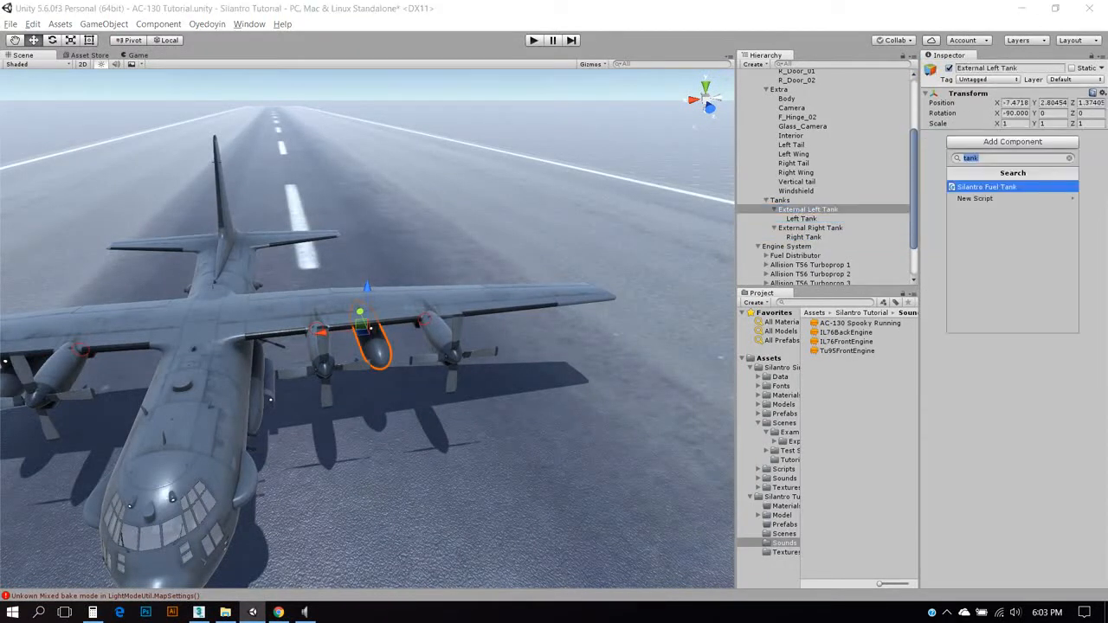
{"action": "key", "text": "Return"}
{"action": "left_click", "coordinate": [1050, 177]}
{"action": "left_click", "coordinate": [1018, 206]}
{"action": "left_click", "coordinate": [1050, 193]}
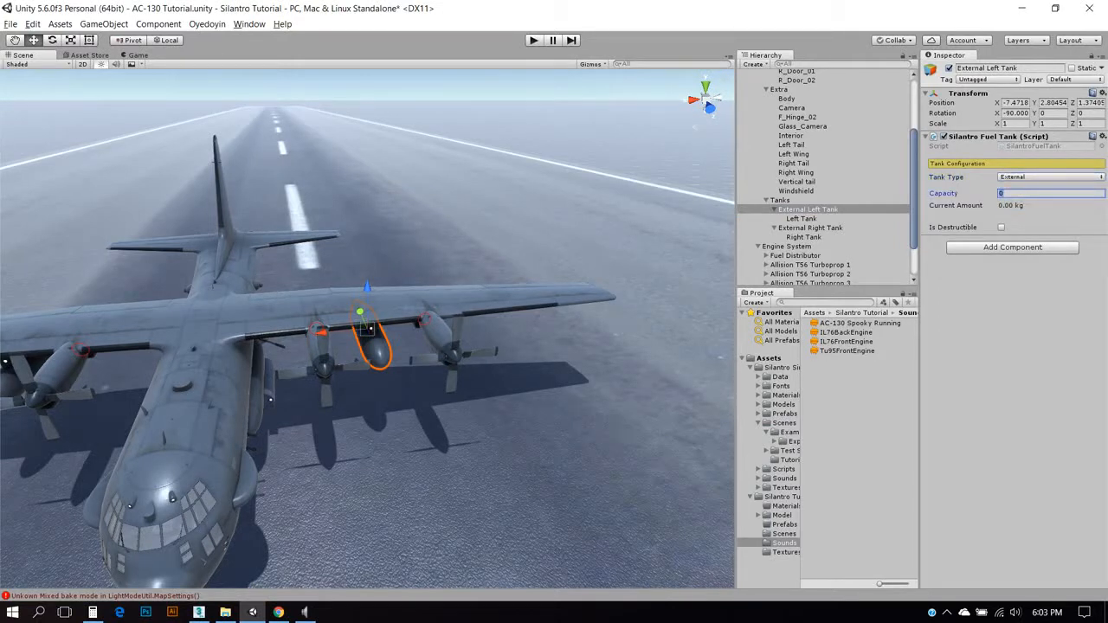
{"action": "type", "text": "4920.5"}
Set the Fuel Distributor's tank count to 2, assign External Right Tank as Tank 1 and External Left Tank as Tank 2, and save the scene.
{"action": "left_click", "coordinate": [794, 255]}
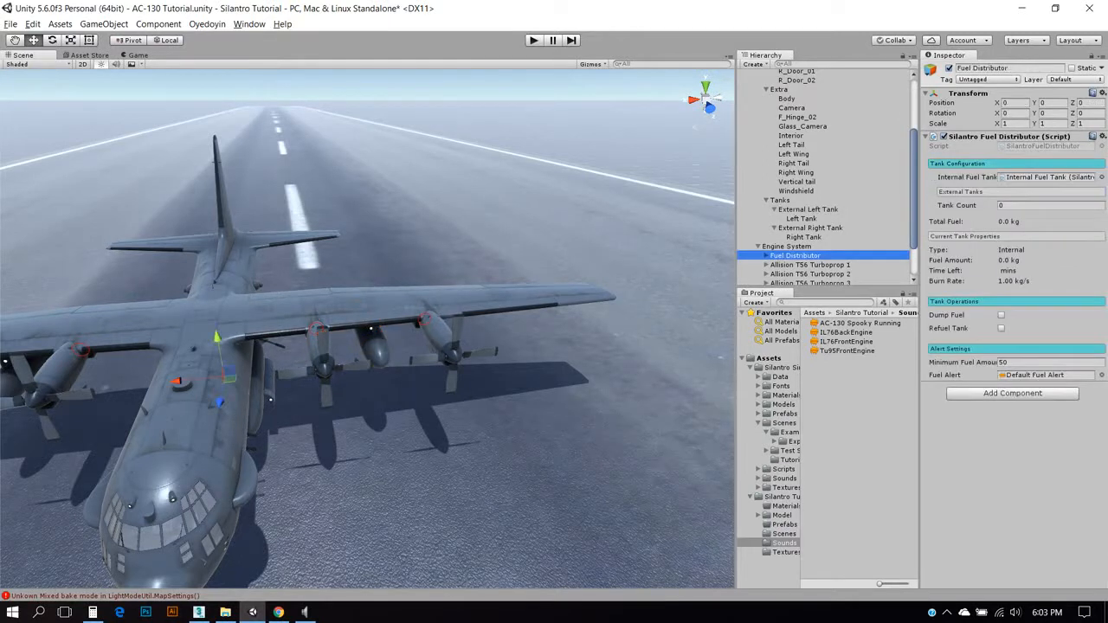
{"action": "left_click", "coordinate": [1048, 205]}
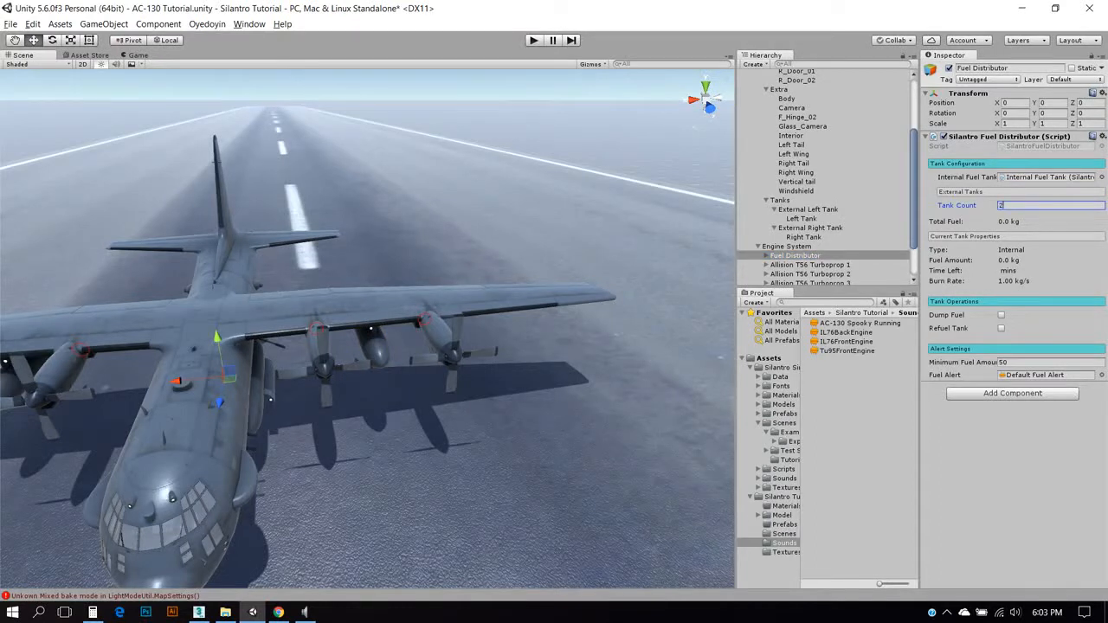
{"action": "type", "text": "2"}
{"action": "left_click_drag", "start_coordinate": [810, 228], "coordinate": [1048, 218]}
{"action": "left_click_drag", "start_coordinate": [807, 210], "coordinate": [1047, 228]}
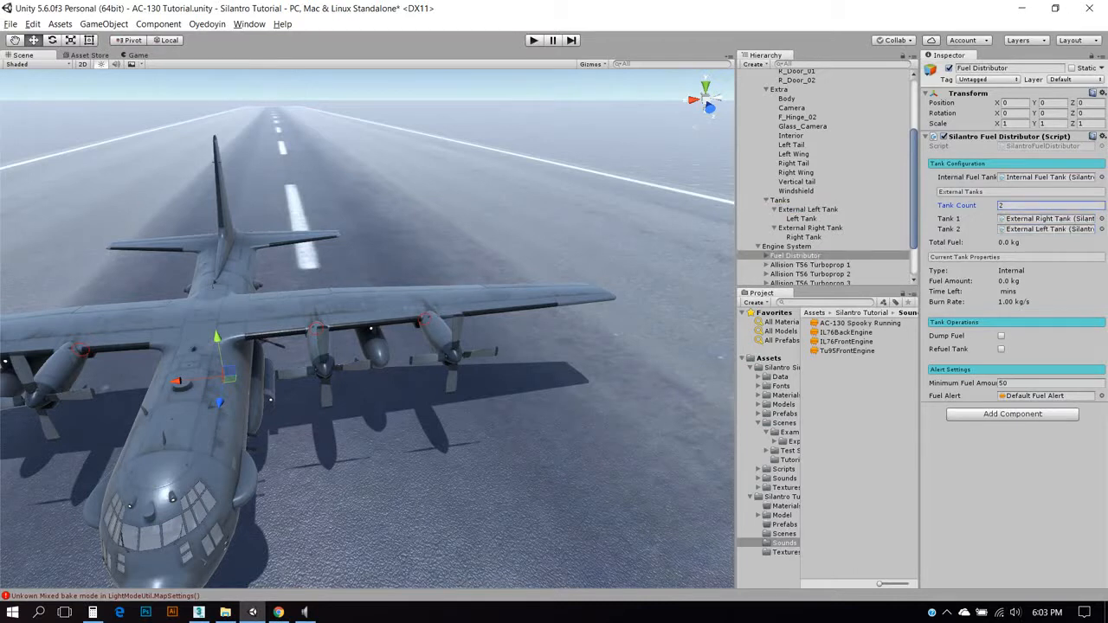
{"action": "left_click", "coordinate": [10, 23]}
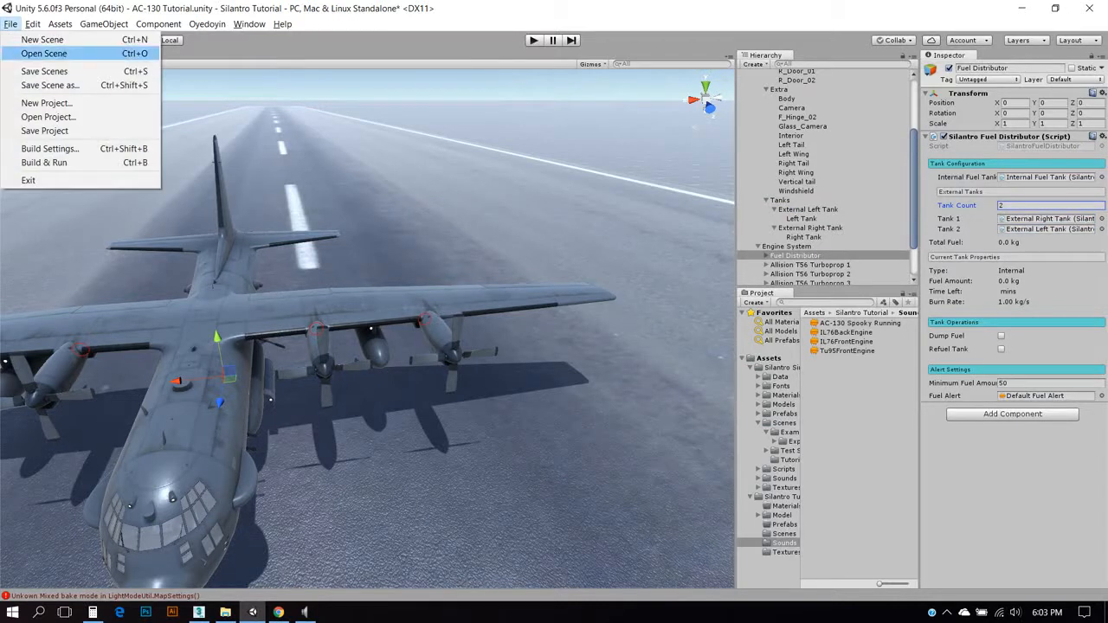
{"action": "key", "text": "Escape"}
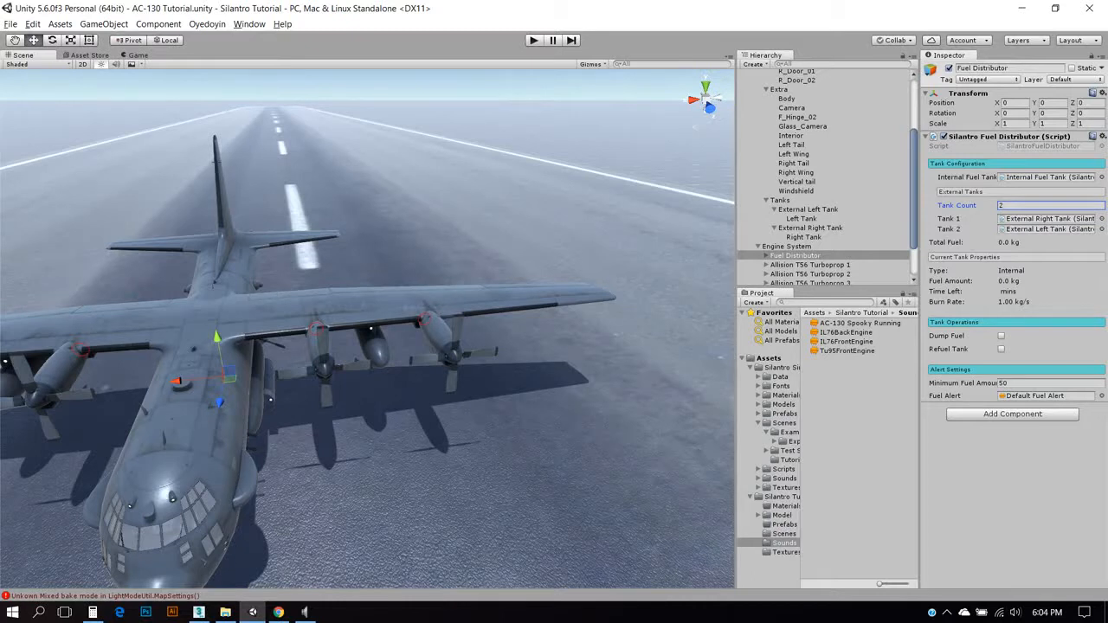
Collapse the Body group, expand Allision T56 Turboprop 1 and inspect Engine 1 up close in the scene.
{"action": "scroll", "coordinate": [367, 329], "scroll_direction": "down", "scroll_amount": 3}
{"action": "left_click_drag", "start_coordinate": [329, 364], "coordinate": [616, 317], "text": "alt"}
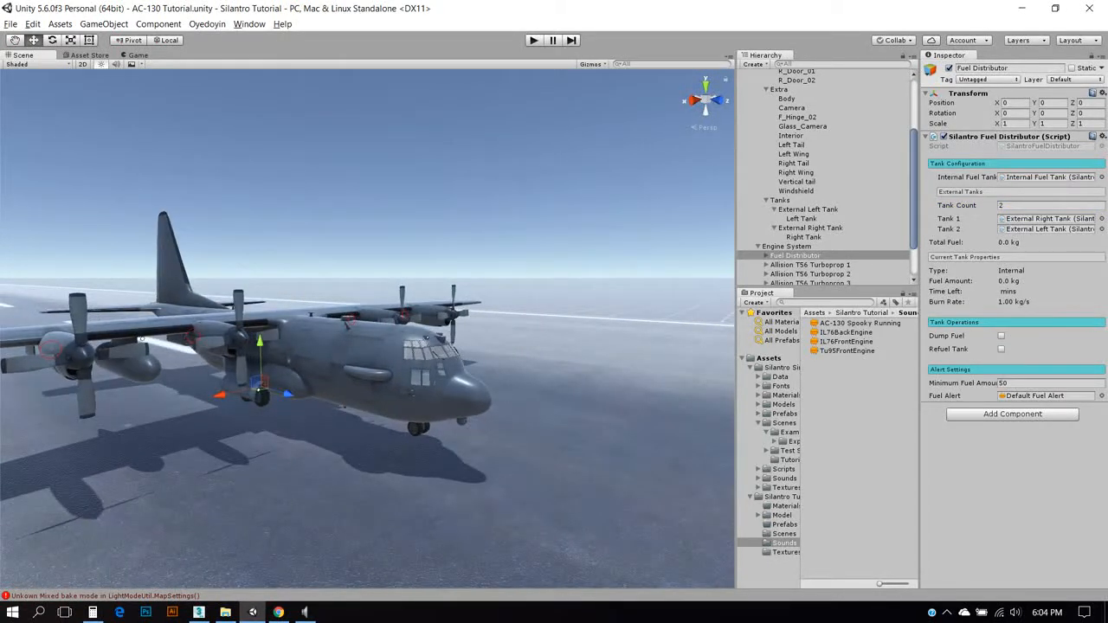
{"action": "scroll", "coordinate": [822, 173], "scroll_direction": "down", "scroll_amount": 2}
{"action": "scroll", "coordinate": [822, 173], "scroll_direction": "up", "scroll_amount": 6}
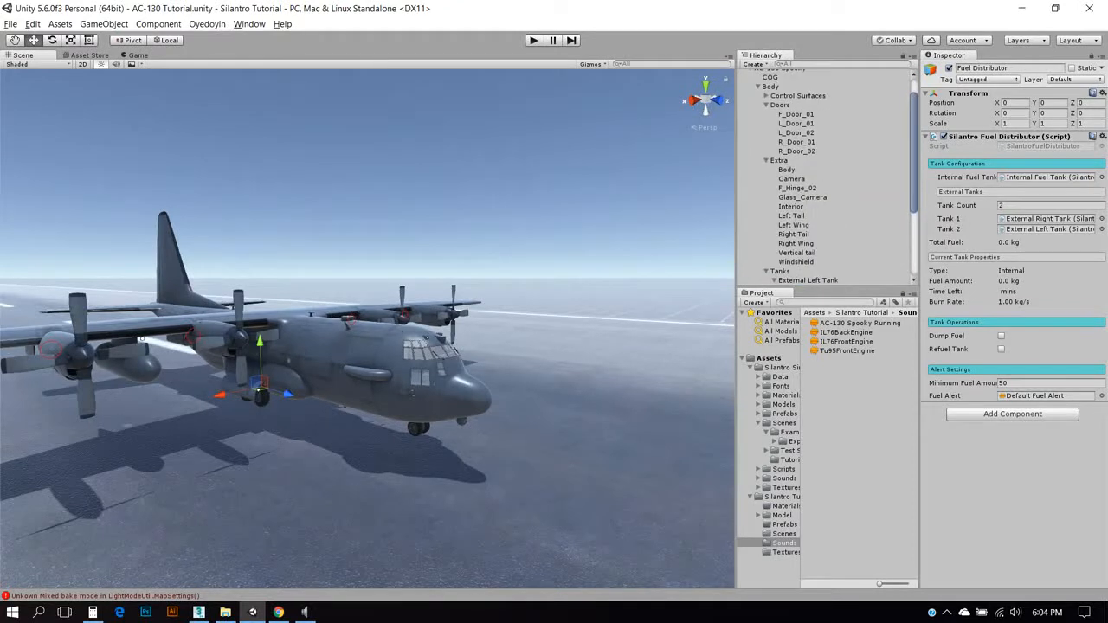
{"action": "left_click", "coordinate": [758, 87]}
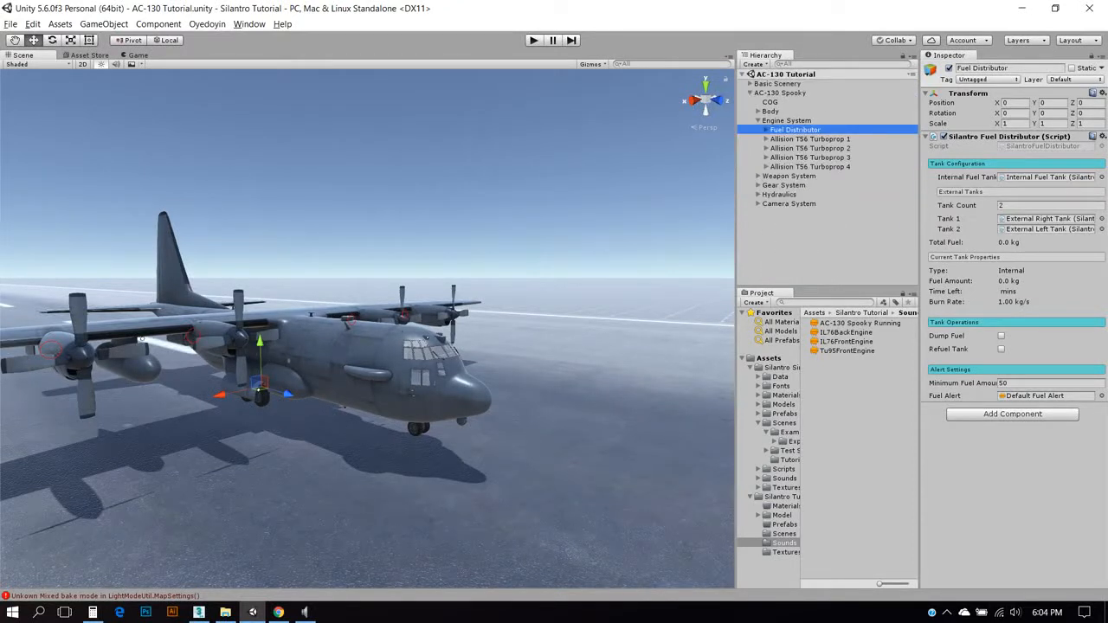
{"action": "left_click", "coordinate": [765, 139]}
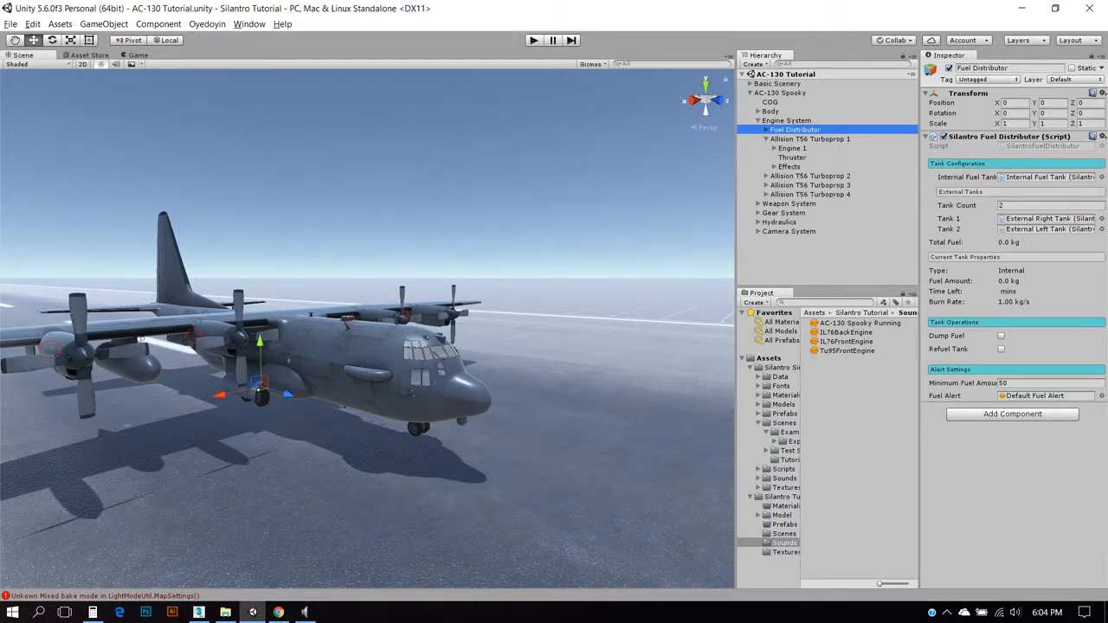
{"action": "double_click", "coordinate": [792, 148]}
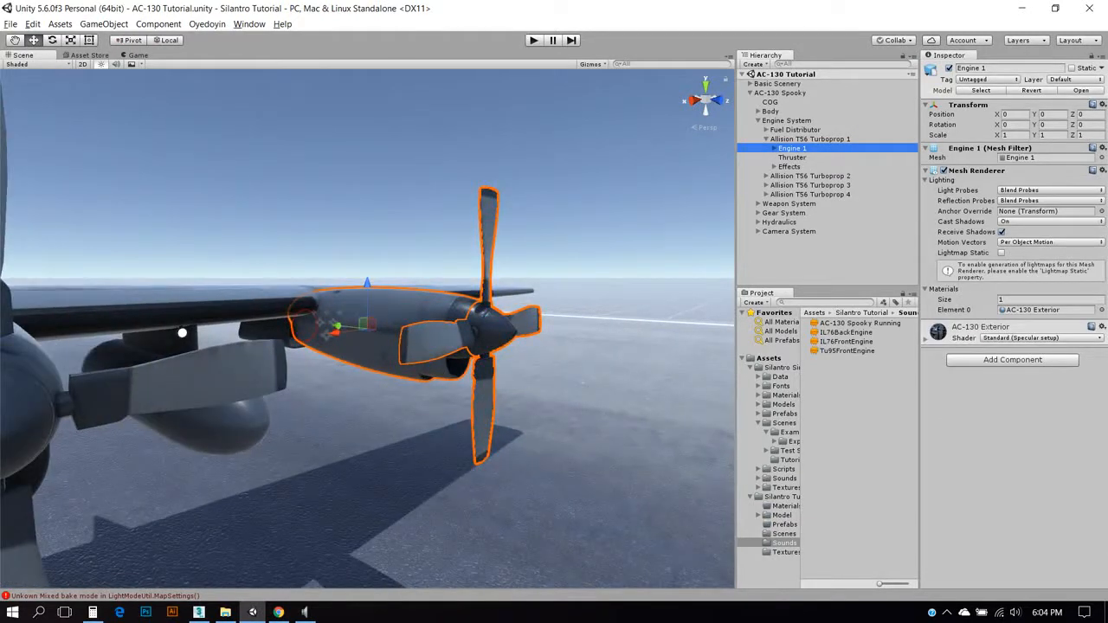
Add a propeller from the propulsion blade system to Allision T56 Turboprop 1.
{"action": "left_click", "coordinate": [810, 140]}
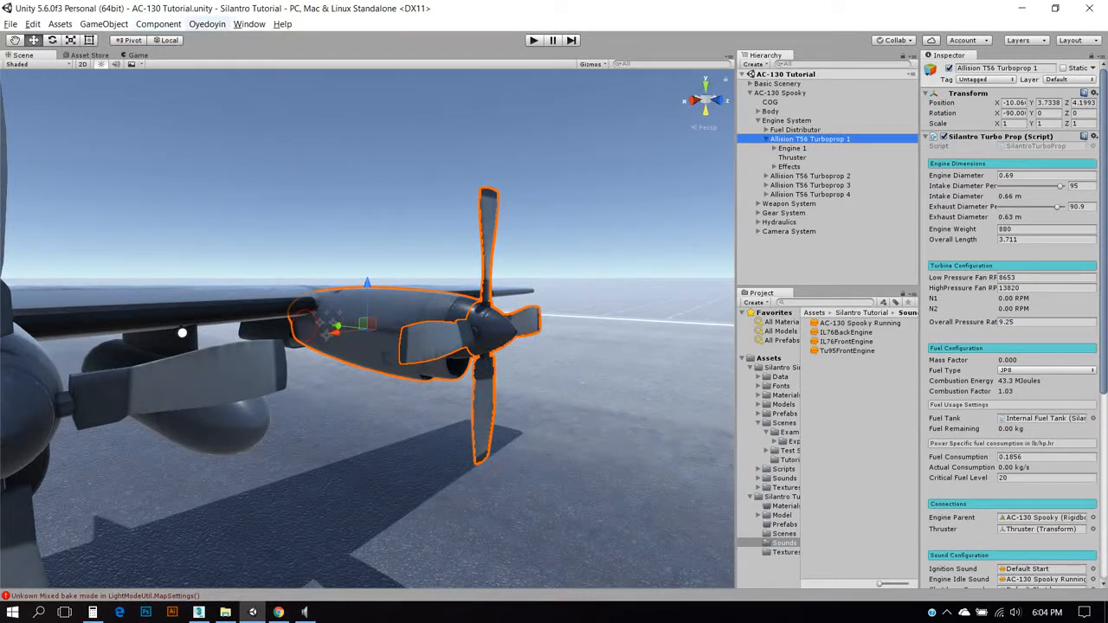
{"action": "left_click", "coordinate": [207, 24]}
{"action": "mouse_move", "coordinate": [251, 89]}
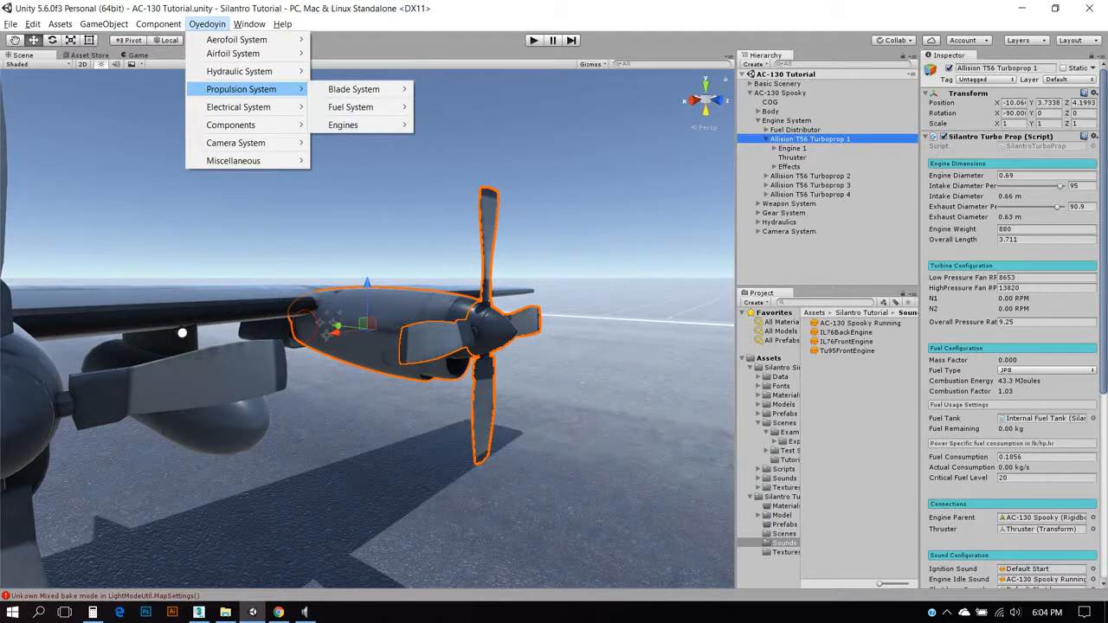
{"action": "mouse_move", "coordinate": [353, 89]}
{"action": "left_click", "coordinate": [450, 107]}
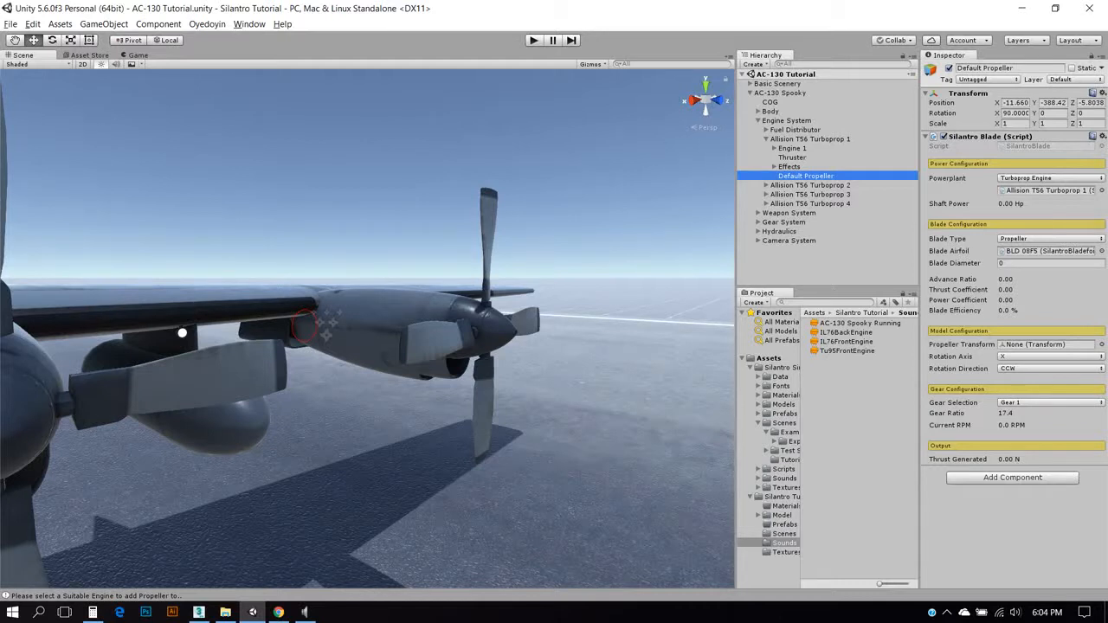
Set the new propeller object's position to 0, 0, 0 and assign Engine 1's L_Propeller_02 as its propeller transform.
{"action": "left_click", "coordinate": [1015, 103]}
{"action": "type", "text": "0"}
{"action": "key", "text": "Tab"}
{"action": "type", "text": "0"}
{"action": "key", "text": "Tab"}
{"action": "type", "text": "0"}
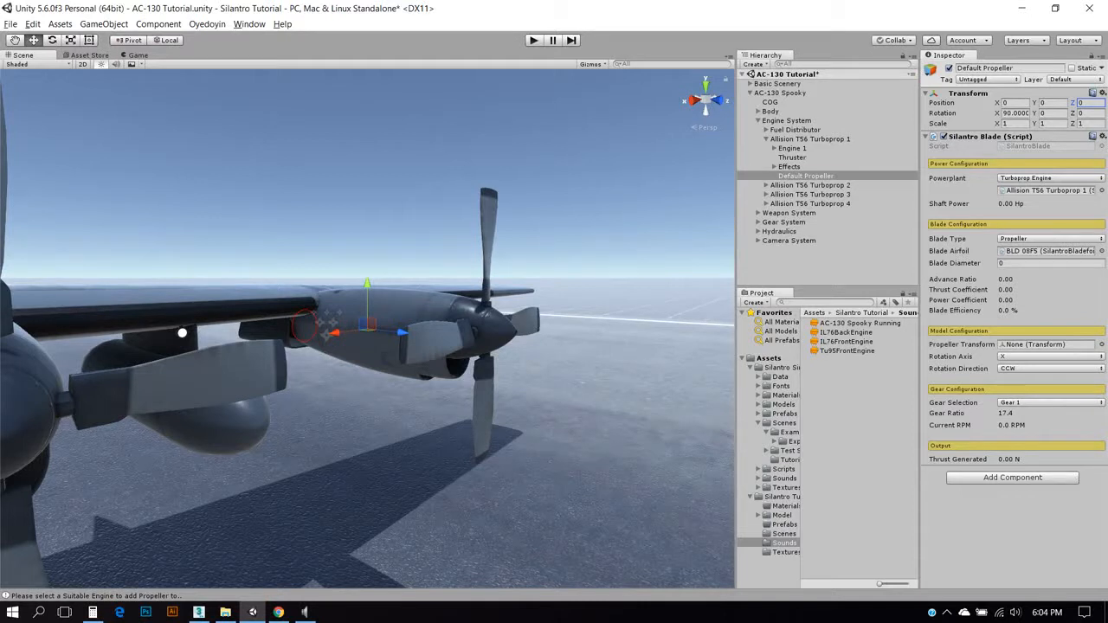
{"action": "left_click", "coordinate": [774, 148]}
{"action": "left_click_drag", "start_coordinate": [810, 158], "coordinate": [1049, 344]}
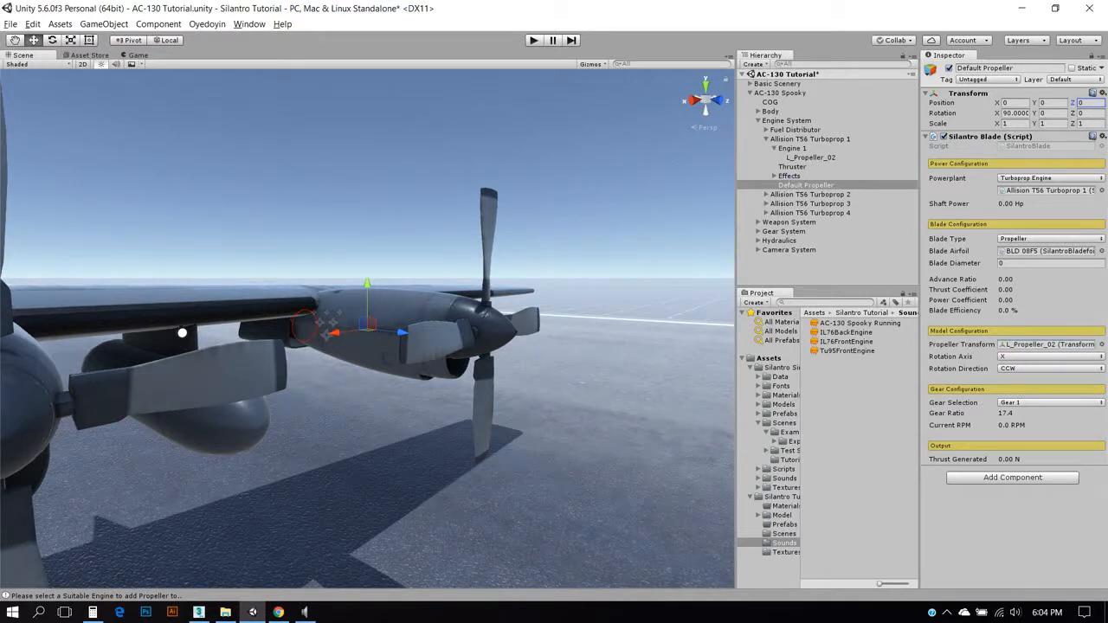
Rotate L_Propeller_02 about its Y axis to test the spin axis, and undo the rotation.
{"action": "left_click", "coordinate": [811, 158]}
{"action": "key", "text": "e"}
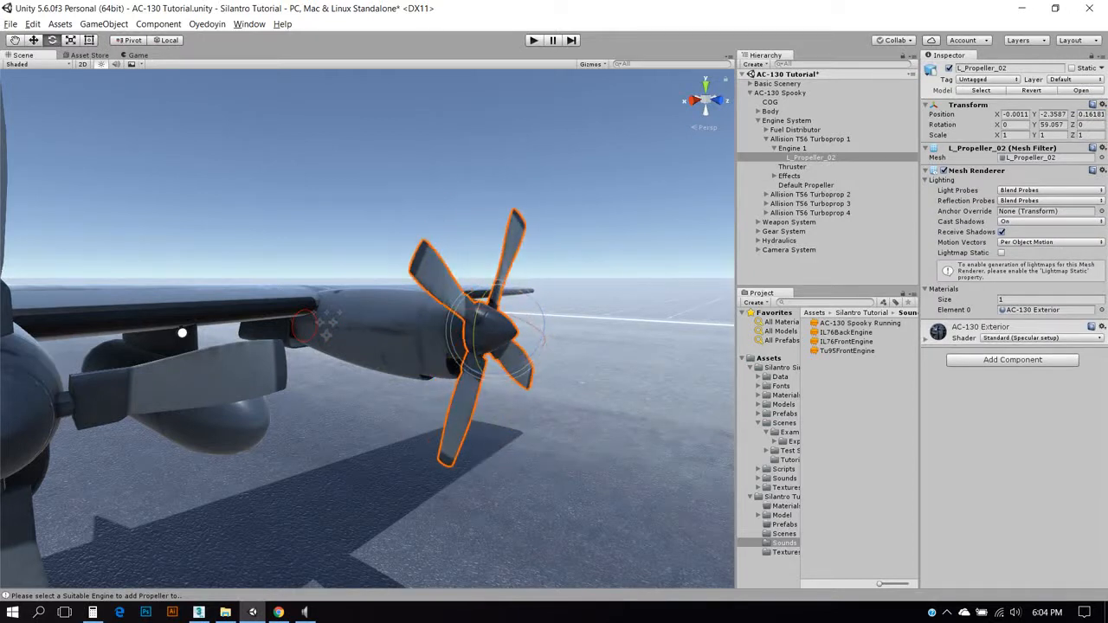
{"action": "key", "text": "ctrl+z"}
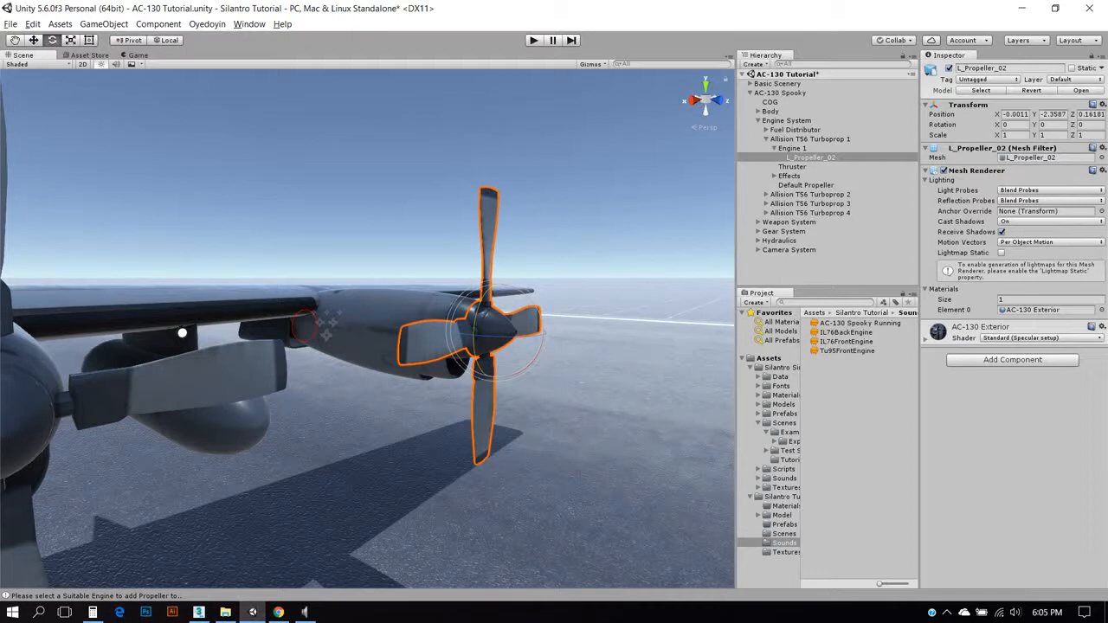
Rename the Default Propeller under Allision T56 Turboprop 1 to Engine 1 Propeller.
{"action": "left_click", "coordinate": [805, 185]}
{"action": "key", "text": "F2"}
{"action": "key", "text": "Home"}
{"action": "key", "text": "ctrl+Right"}
{"action": "key", "text": "shift+Left"}
{"action": "key", "text": "shift+Left"}
{"action": "key", "text": "shift+Left"}
{"action": "key", "text": "shift+Left"}
{"action": "key", "text": "shift+Left"}
{"action": "key", "text": "shift+Left"}
{"action": "key", "text": "shift+Left"}
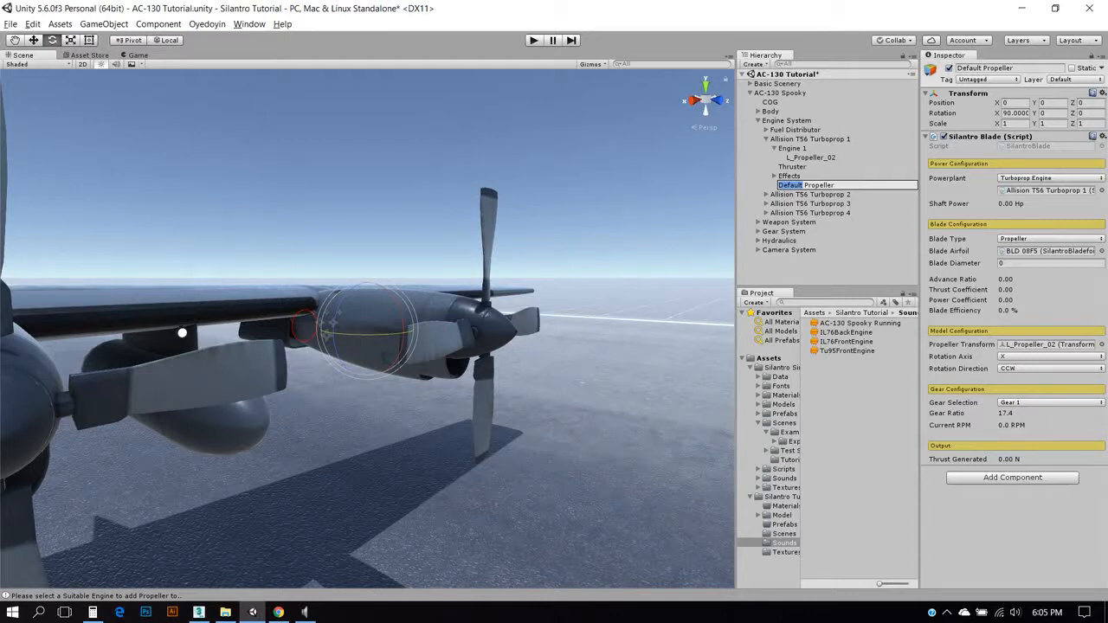
{"action": "type", "text": "Engine 1"}
{"action": "key", "text": "Return"}
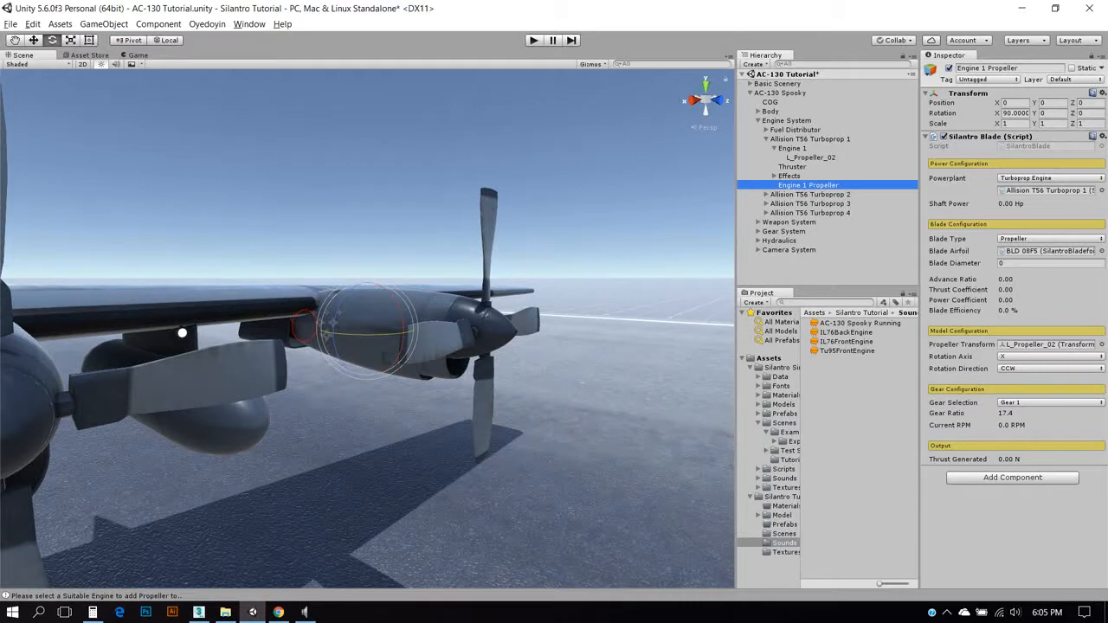
Set the Engine 1 Propeller's rotation axis to Y and its gear selection to Gear 5.
{"action": "left_click", "coordinate": [1050, 356]}
{"action": "left_click", "coordinate": [1013, 377]}
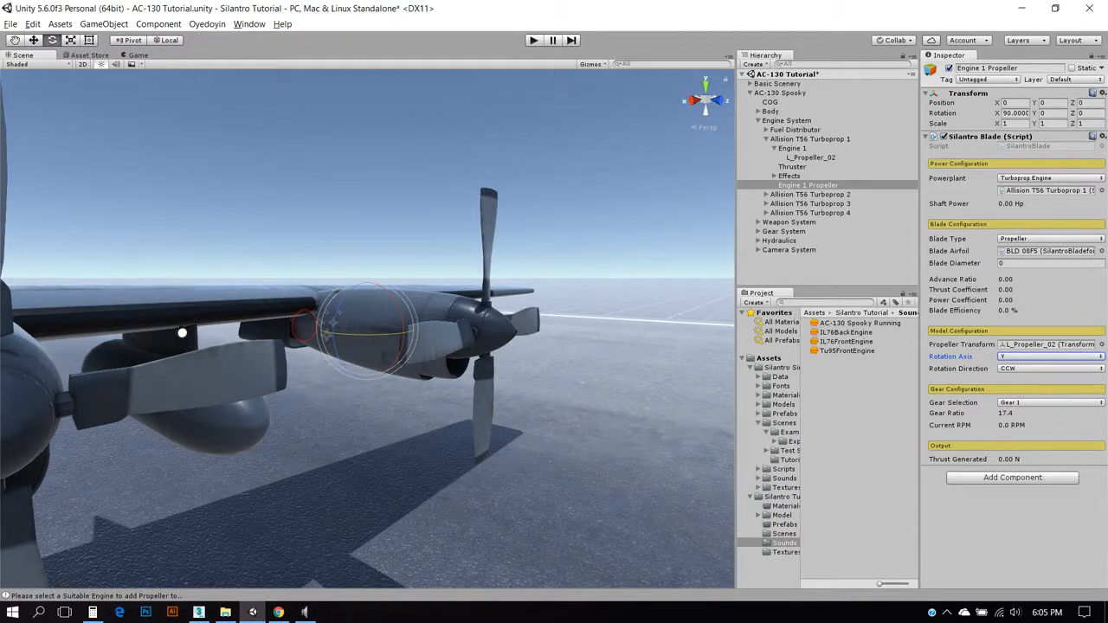
{"action": "left_click", "coordinate": [1050, 403]}
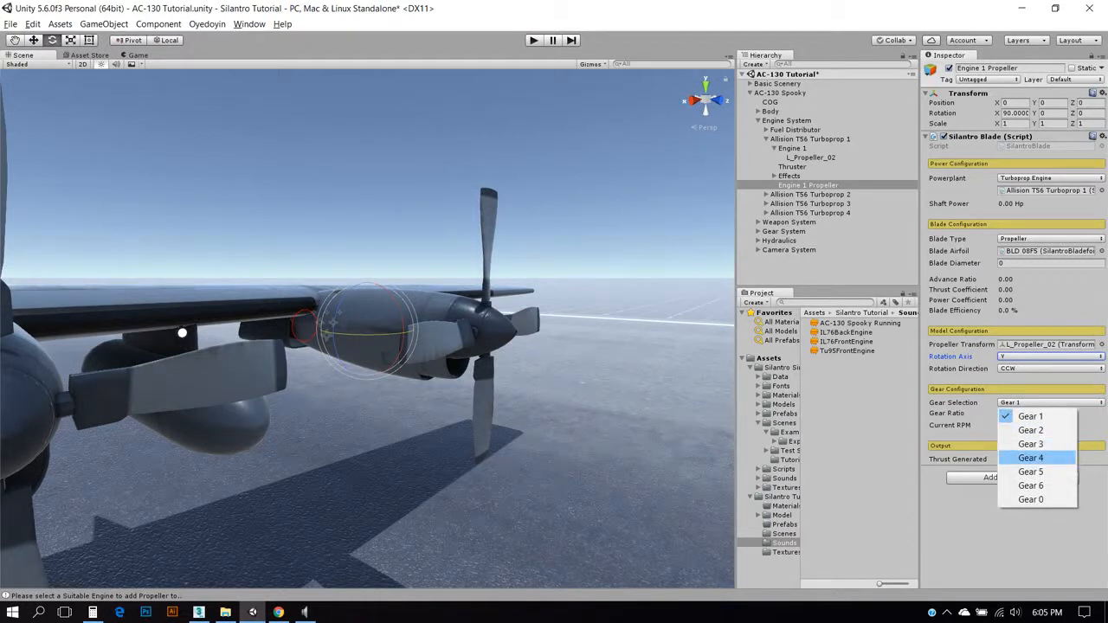
{"action": "left_click", "coordinate": [1032, 457]}
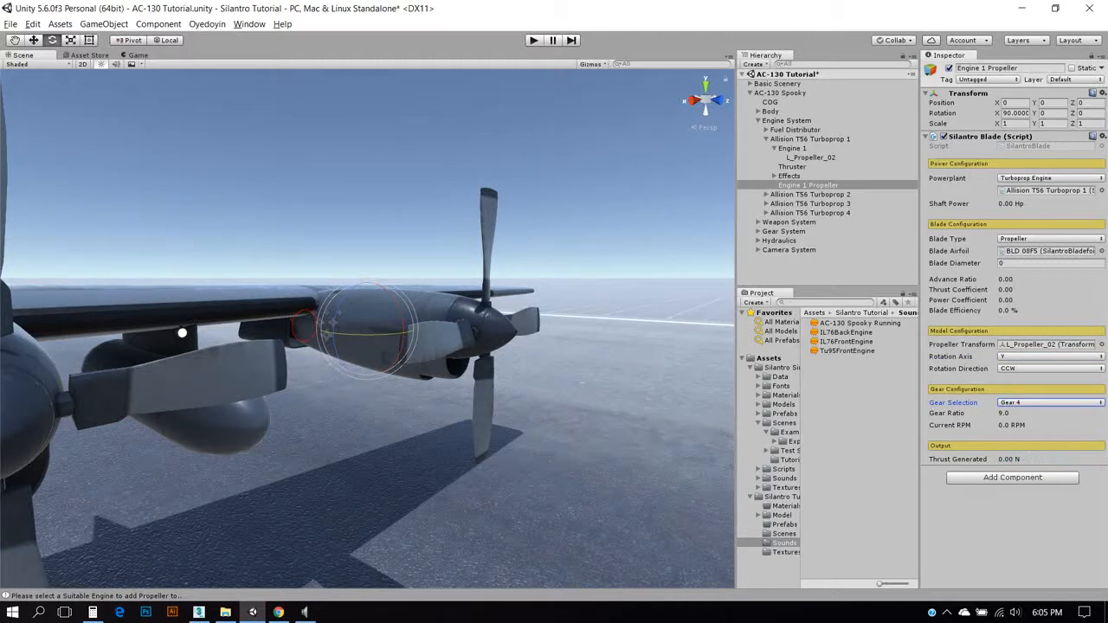
{"action": "left_click", "coordinate": [1050, 402]}
{"action": "left_click", "coordinate": [1032, 472]}
{"action": "left_click", "coordinate": [1050, 402]}
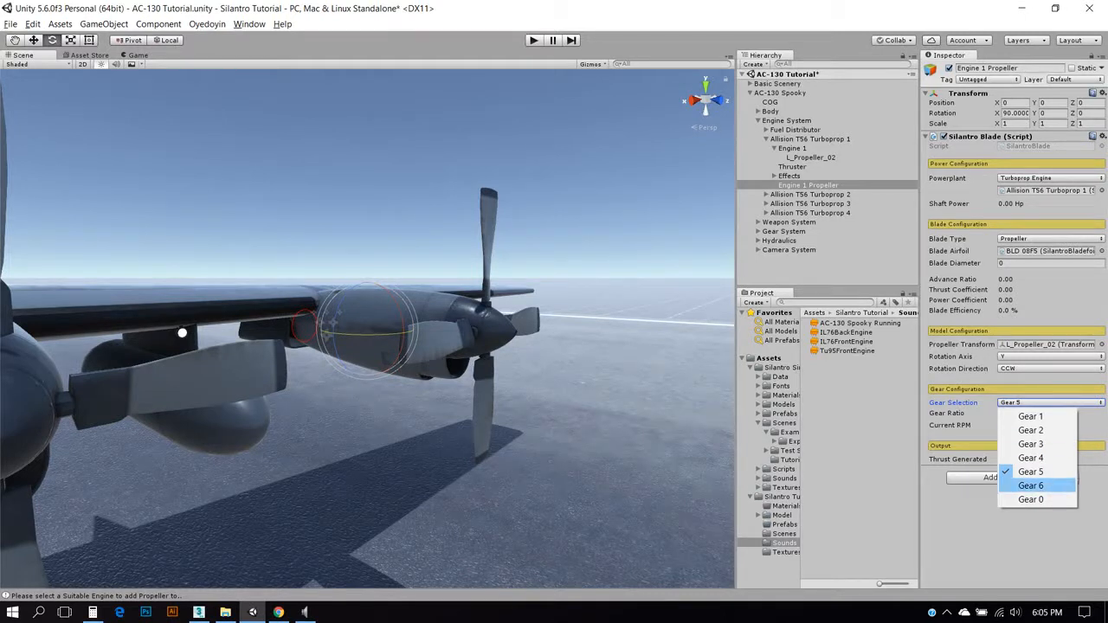
{"action": "left_click", "coordinate": [1053, 473]}
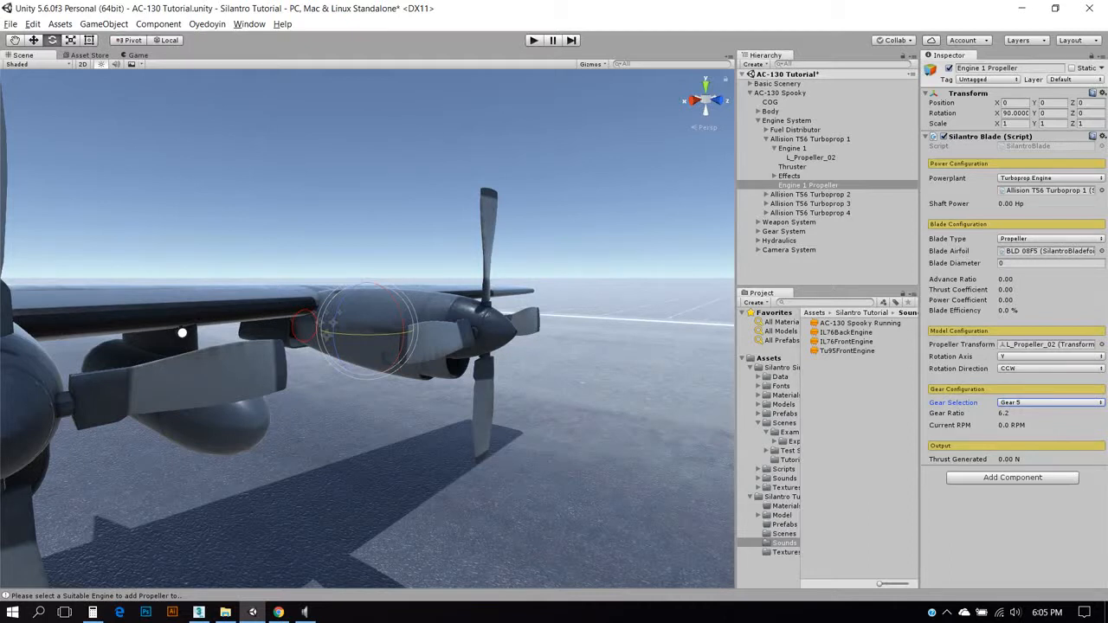
Expand Allision T56 Turboprop 2 and add a propeller from the propulsion blade system to it.
{"action": "left_click", "coordinate": [766, 194]}
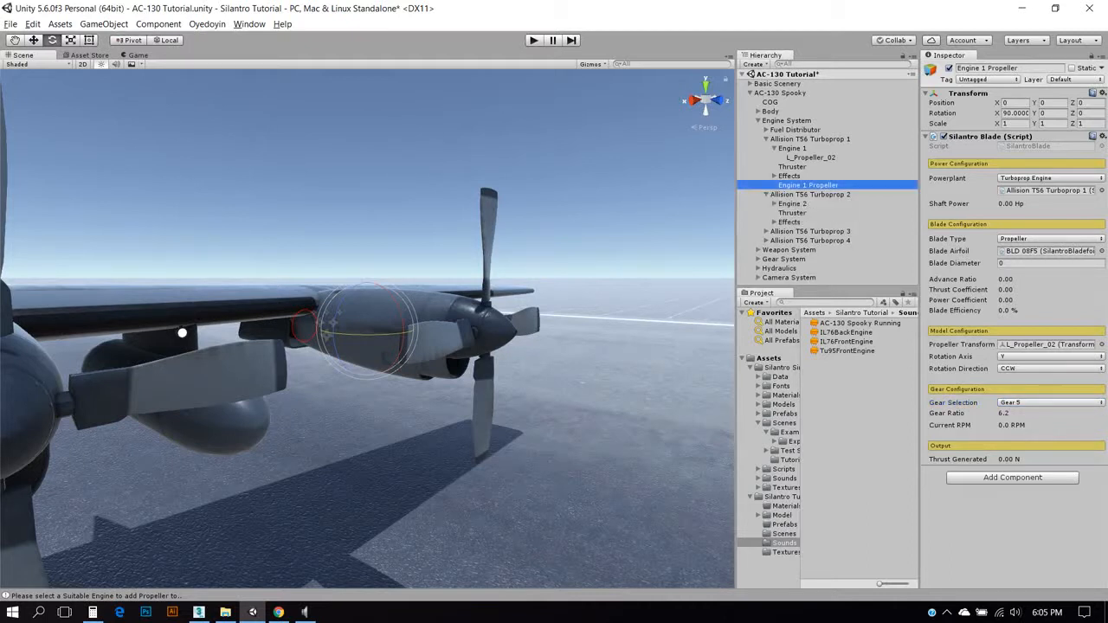
{"action": "left_click", "coordinate": [809, 194]}
{"action": "left_click", "coordinate": [207, 23]}
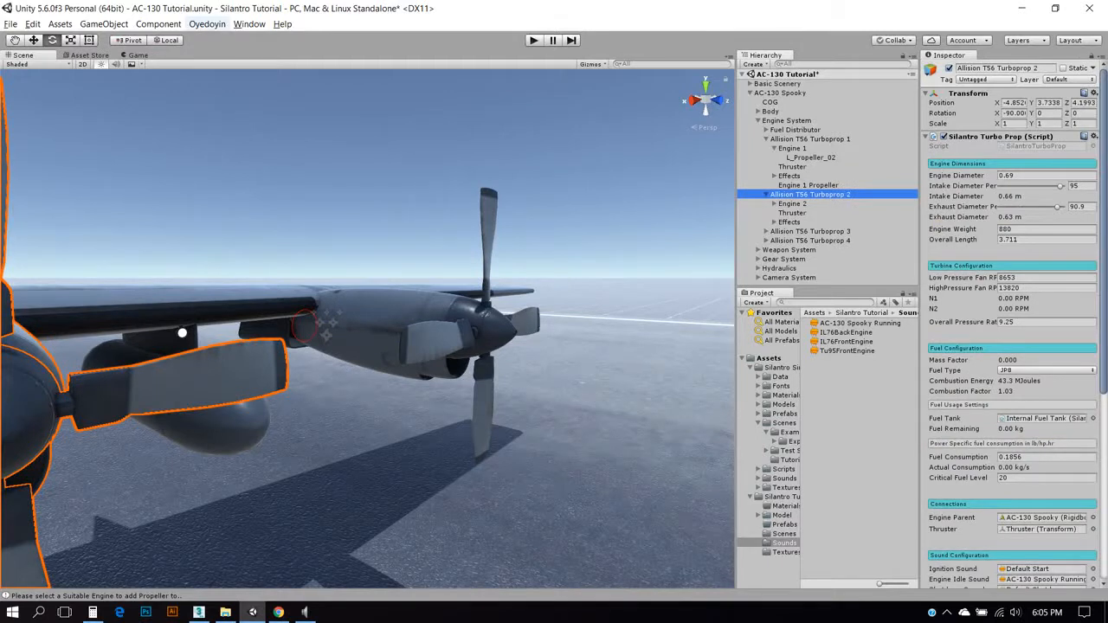
{"action": "mouse_move", "coordinate": [241, 89]}
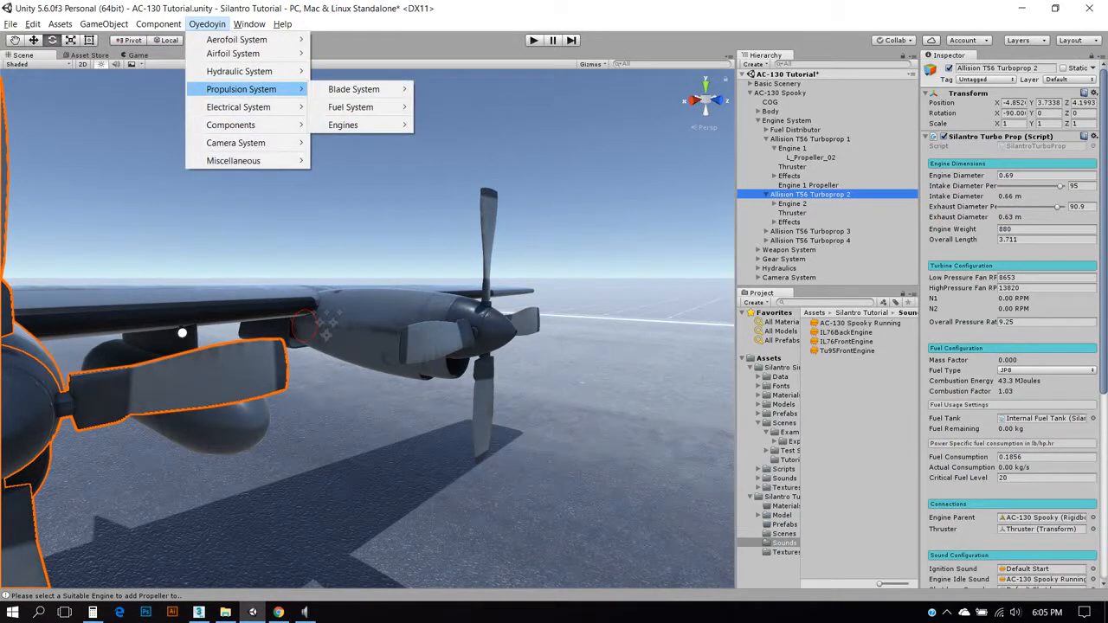
{"action": "mouse_move", "coordinate": [353, 90]}
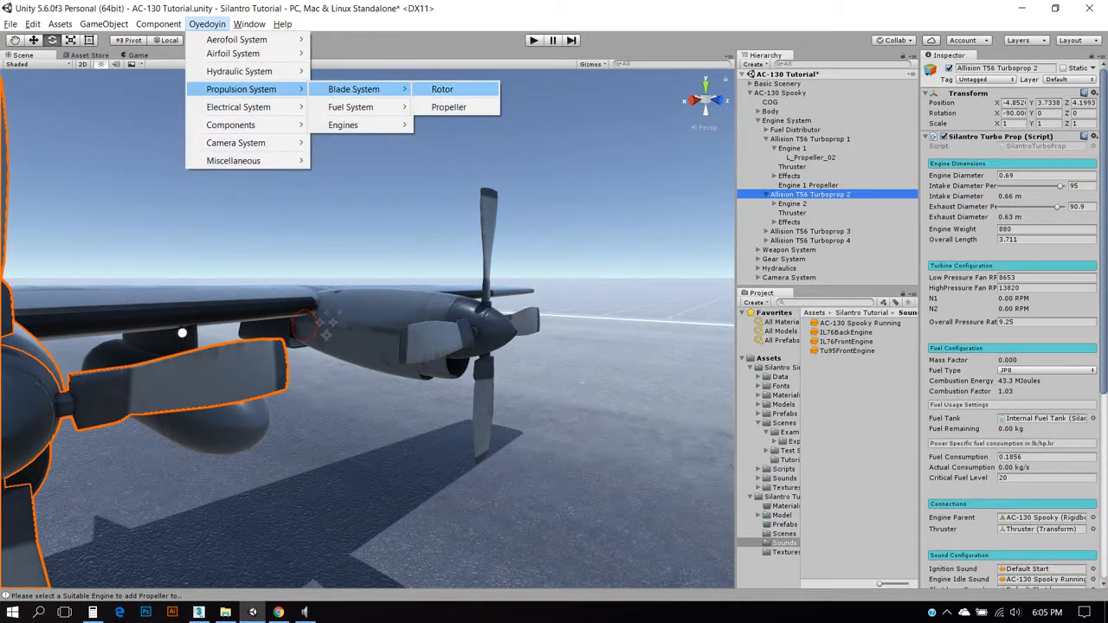
{"action": "left_click", "coordinate": [448, 106]}
{"action": "key", "text": "f"}
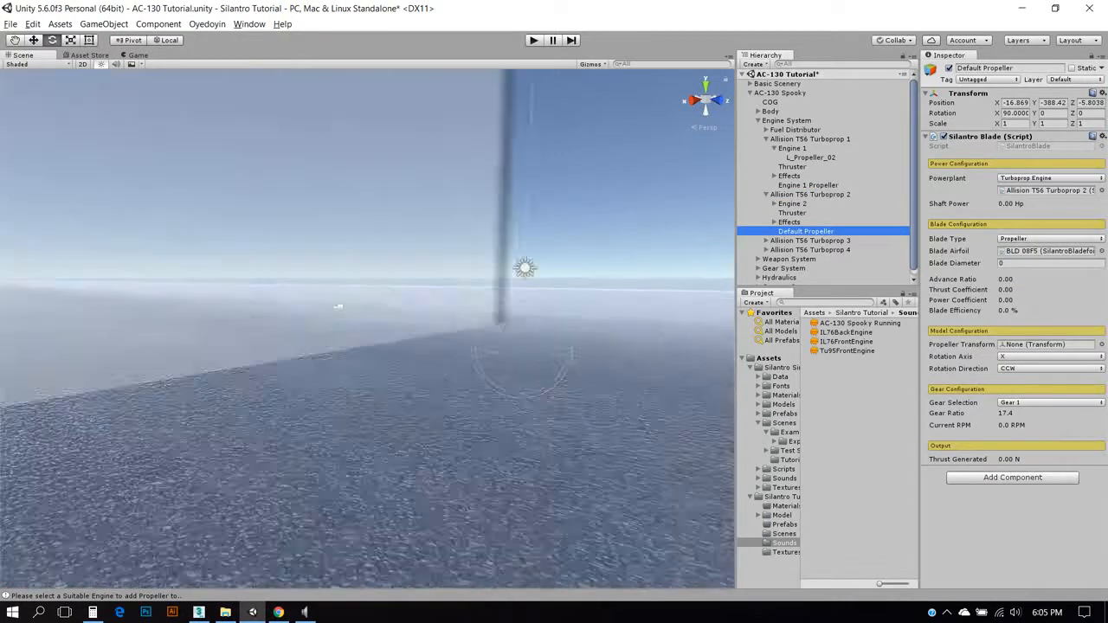
Set the position of Turboprop 2's new propeller to 0, 0, 0 and frame it in the scene with the Move tool active.
{"action": "left_click", "coordinate": [1015, 103]}
{"action": "type", "text": "0"}
{"action": "key", "text": "Tab"}
{"action": "type", "text": "0"}
{"action": "key", "text": "Tab"}
{"action": "type", "text": "0"}
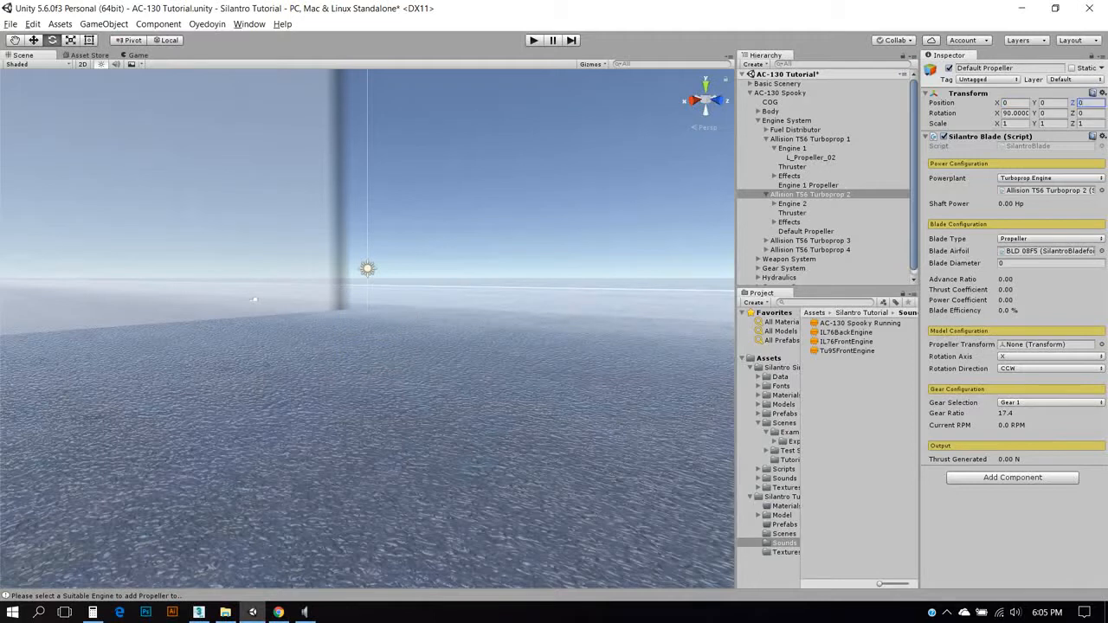
{"action": "right_click", "coordinate": [803, 232]}
{"action": "double_click", "coordinate": [804, 231]}
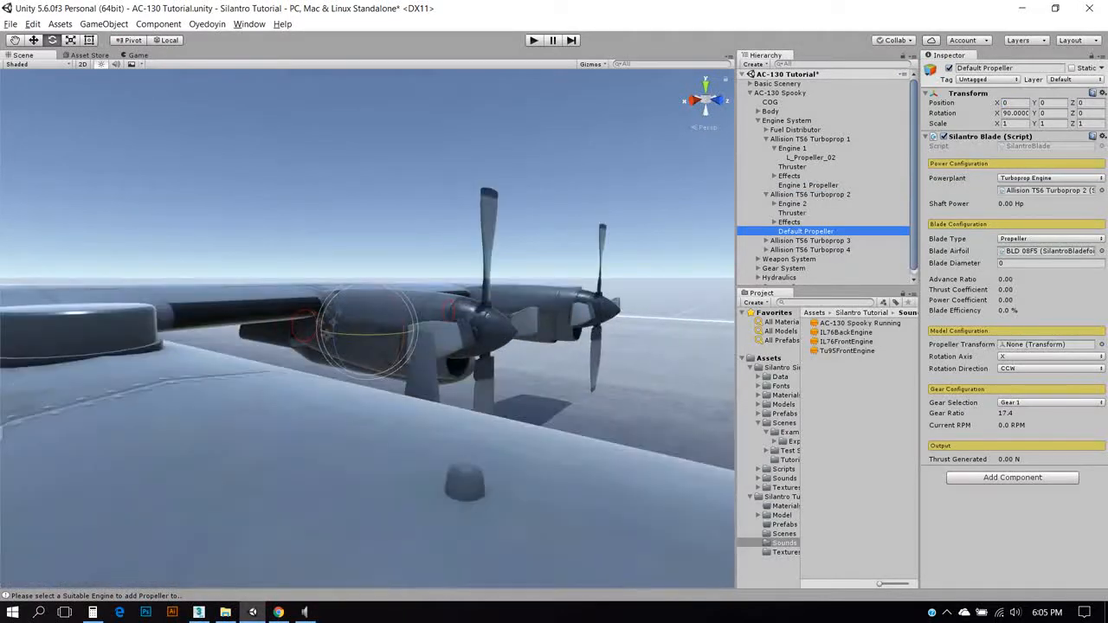
{"action": "key", "text": "w"}
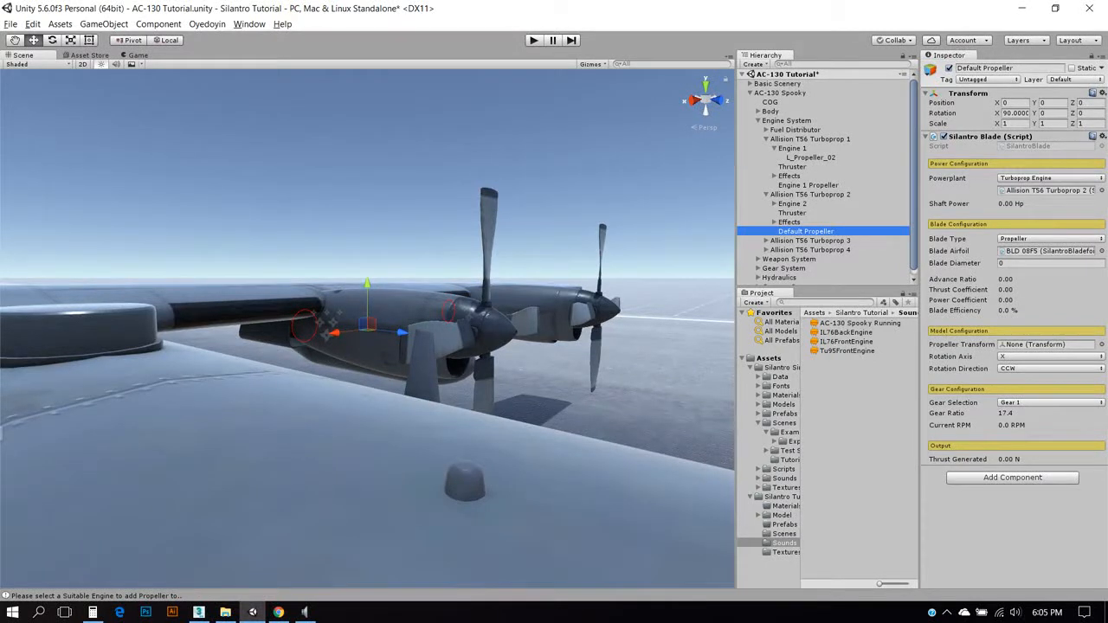
Assign Engine 2's L_Propeller_01 as the propeller transform of Turboprop 2's propeller and set the rotation axis to Y.
{"action": "left_click", "coordinate": [775, 203]}
{"action": "left_click_drag", "start_coordinate": [811, 213], "coordinate": [1043, 344]}
{"action": "left_click", "coordinate": [1050, 357]}
{"action": "left_click", "coordinate": [1021, 382]}
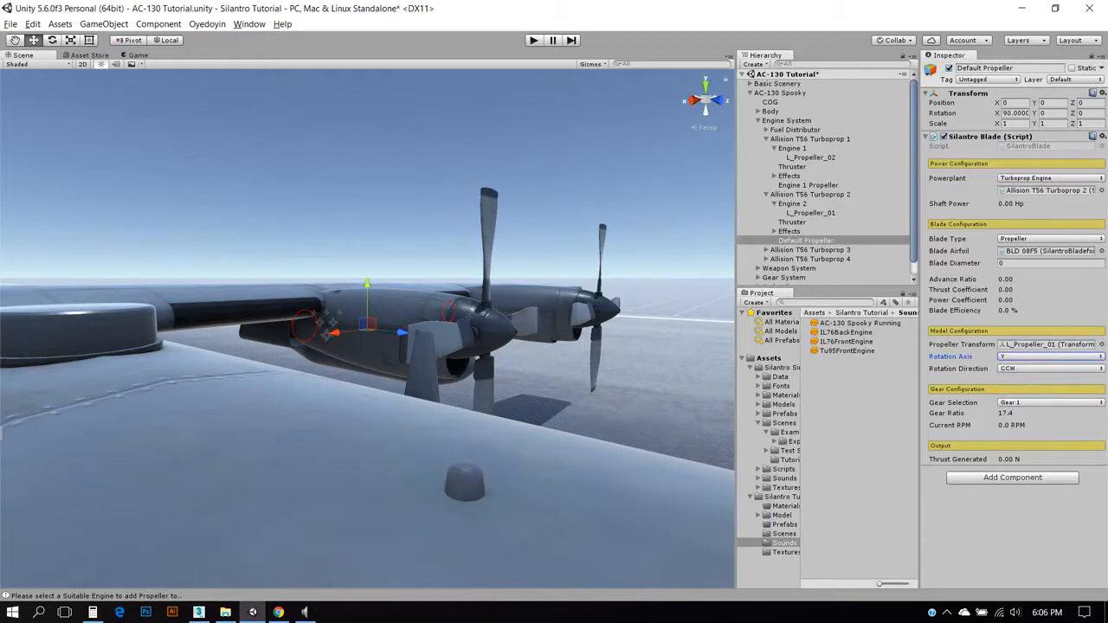
Compare with Engine 1 Propeller's settings, and set Turboprop 2's propeller to CW rotation and Gear 5.
{"action": "left_click", "coordinate": [809, 185]}
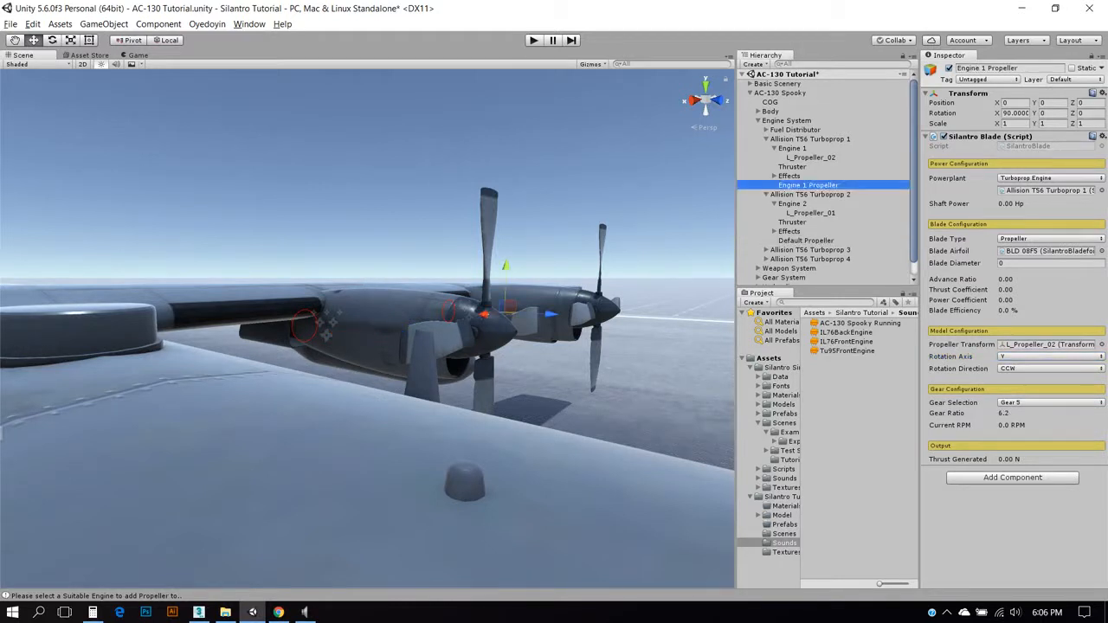
{"action": "left_click", "coordinate": [805, 241]}
{"action": "left_click", "coordinate": [1050, 369]}
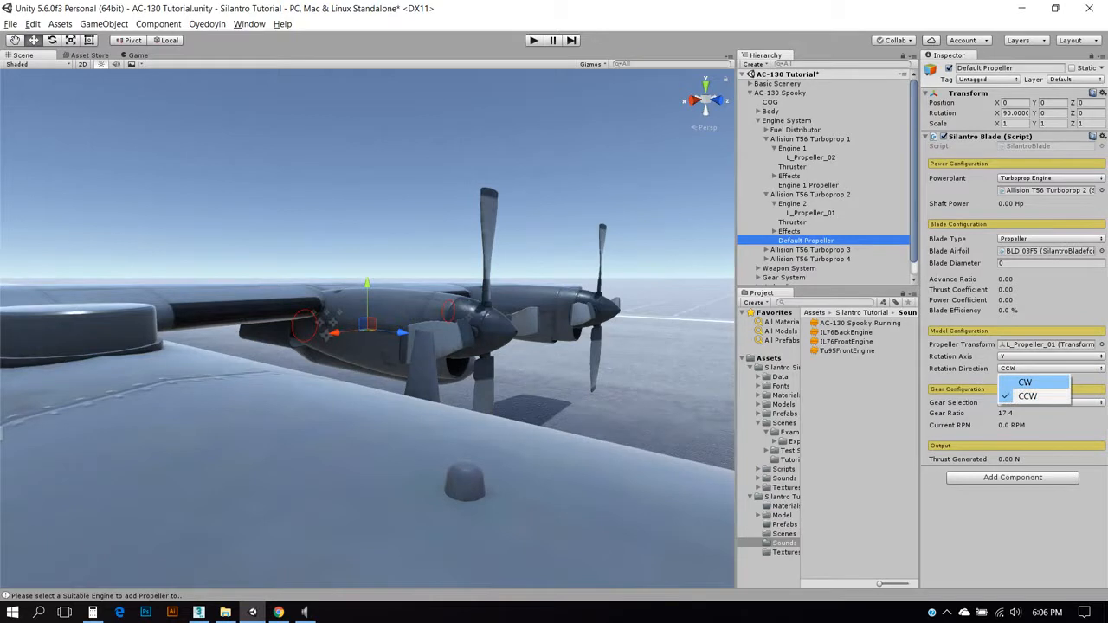
{"action": "left_click", "coordinate": [1039, 383]}
{"action": "left_click", "coordinate": [1049, 402]}
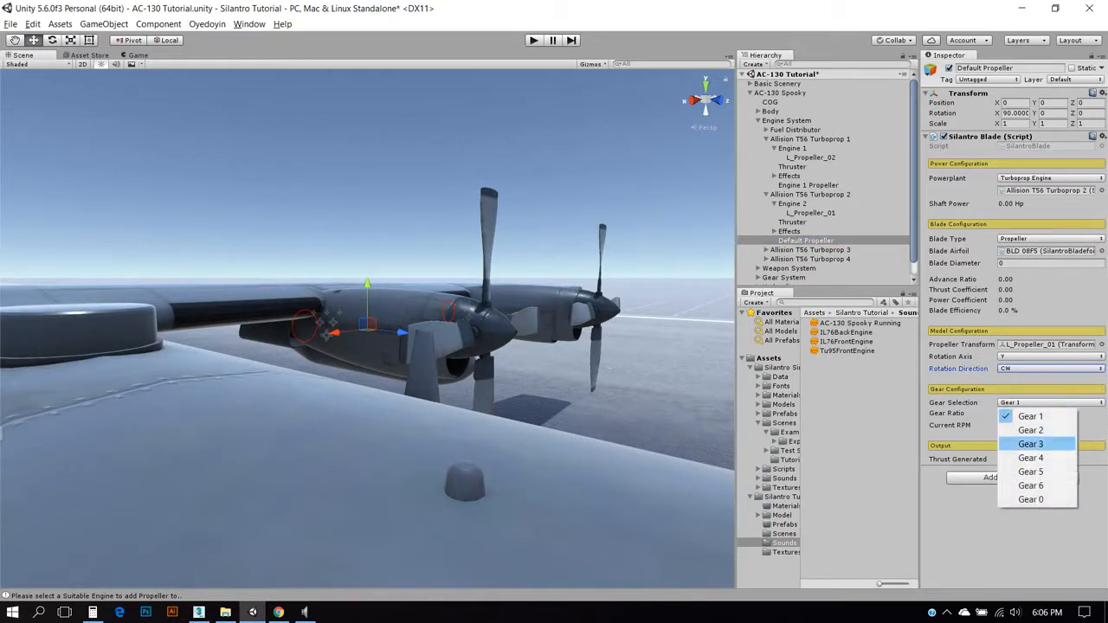
{"action": "left_click", "coordinate": [1030, 472]}
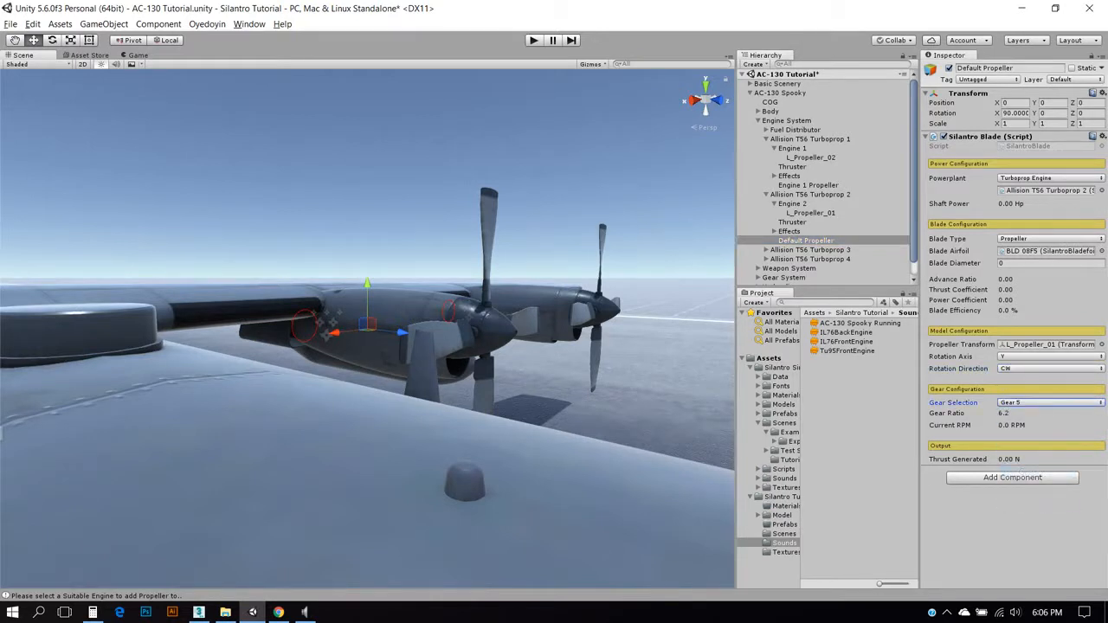
Expand Allision T56 Turboprop 3 and add a propeller from the propulsion blade system to it.
{"action": "left_click_drag", "start_coordinate": [914, 199], "coordinate": [914, 212]}
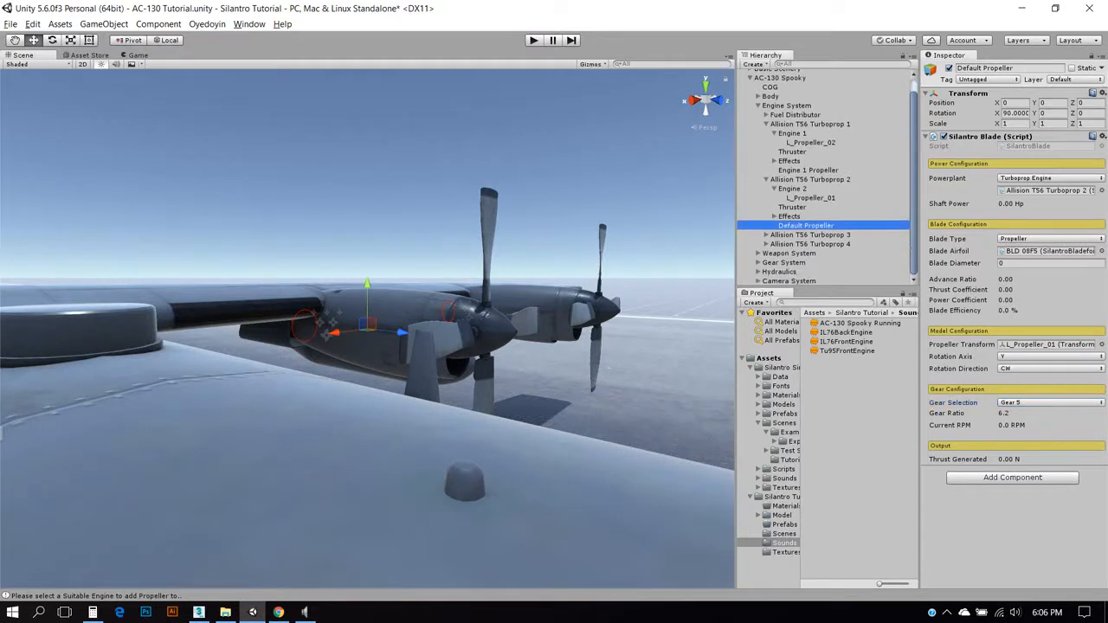
{"action": "left_click", "coordinate": [766, 235]}
{"action": "left_click", "coordinate": [809, 235]}
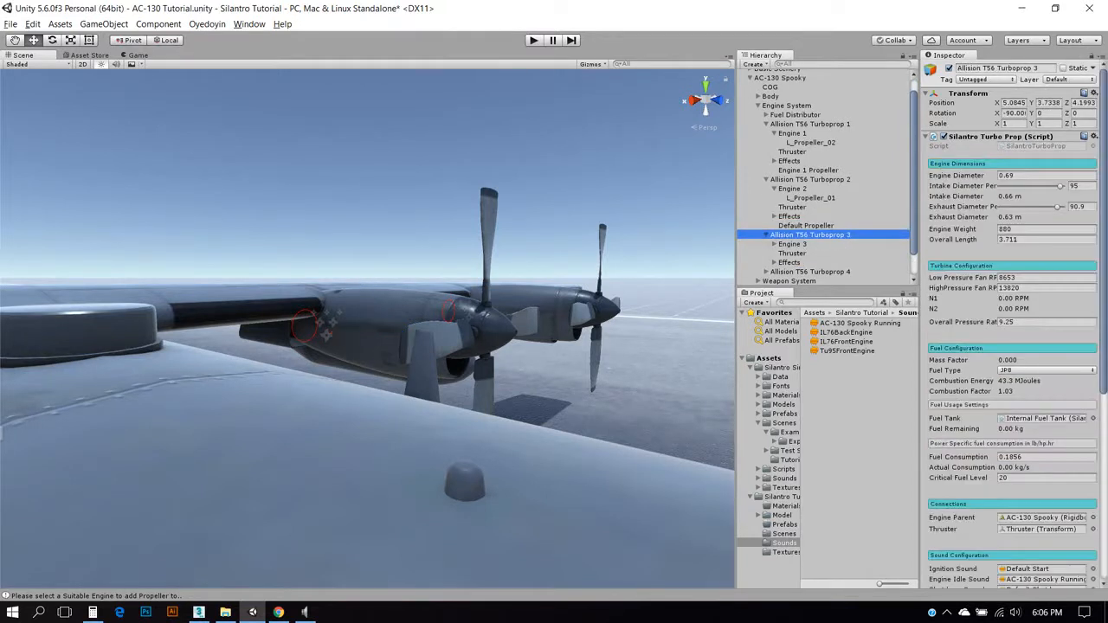
{"action": "left_click", "coordinate": [207, 24]}
{"action": "mouse_move", "coordinate": [242, 89]}
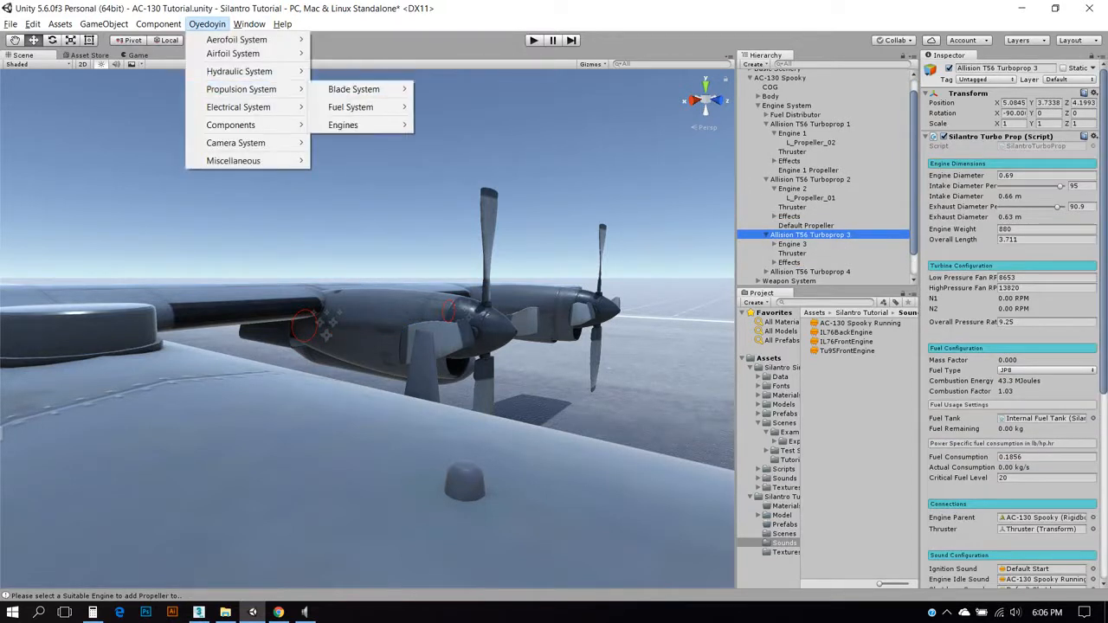
{"action": "mouse_move", "coordinate": [363, 89]}
{"action": "left_click", "coordinate": [450, 103]}
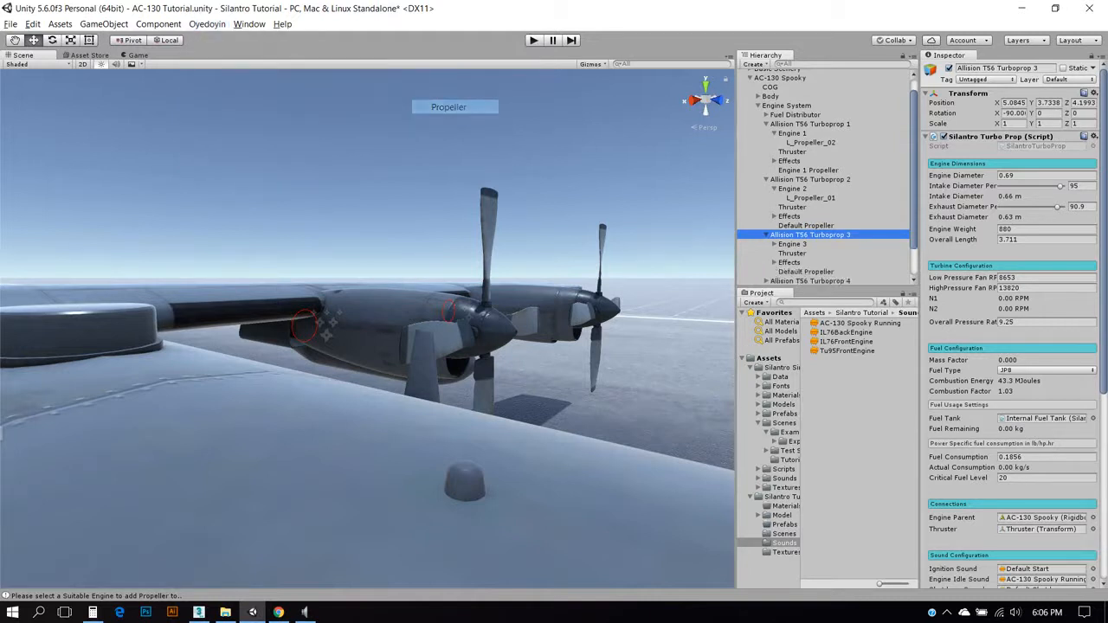
Add a propeller from the propulsion blade system to Allision T56 Turboprop 4.
{"action": "left_click", "coordinate": [207, 25]}
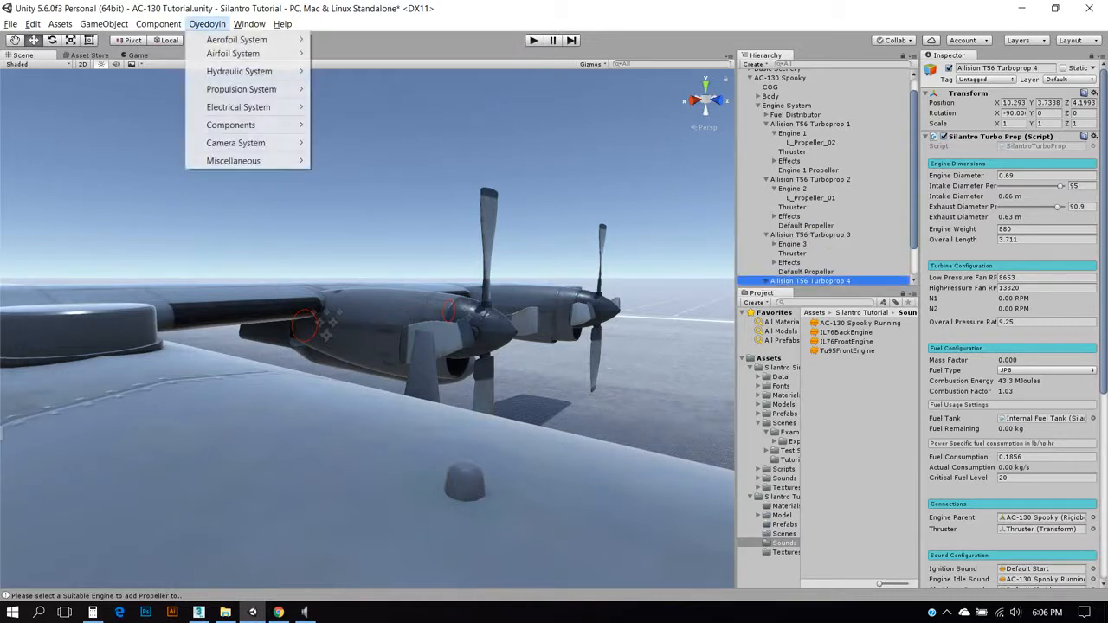
{"action": "mouse_move", "coordinate": [241, 89]}
{"action": "mouse_move", "coordinate": [354, 89]}
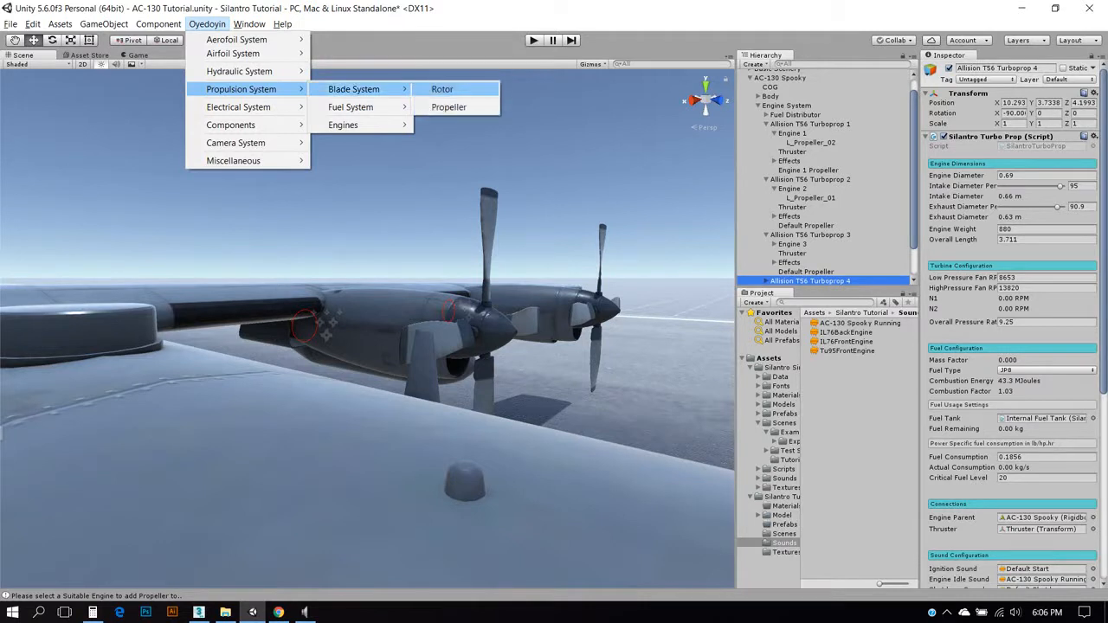
{"action": "left_click", "coordinate": [450, 104]}
{"action": "scroll", "coordinate": [826, 208], "scroll_direction": "down", "scroll_amount": 2}
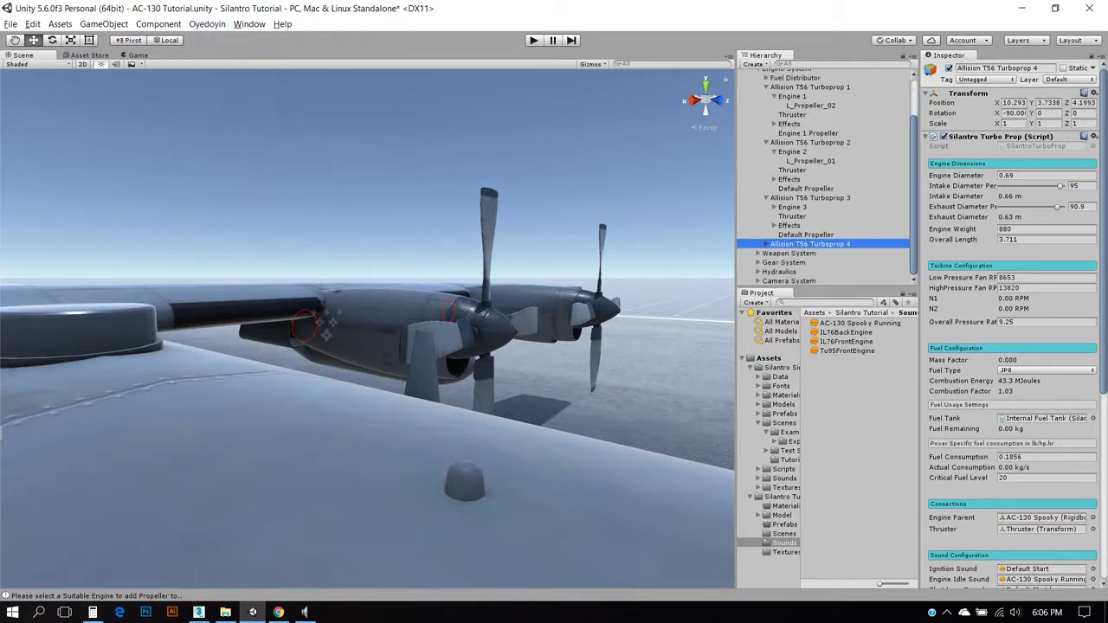
Expand Allision T56 Turboprop 4 and set its Default Propeller to Gear 5 with CW rotation direction.
{"action": "left_click", "coordinate": [766, 244]}
{"action": "left_click", "coordinate": [806, 281]}
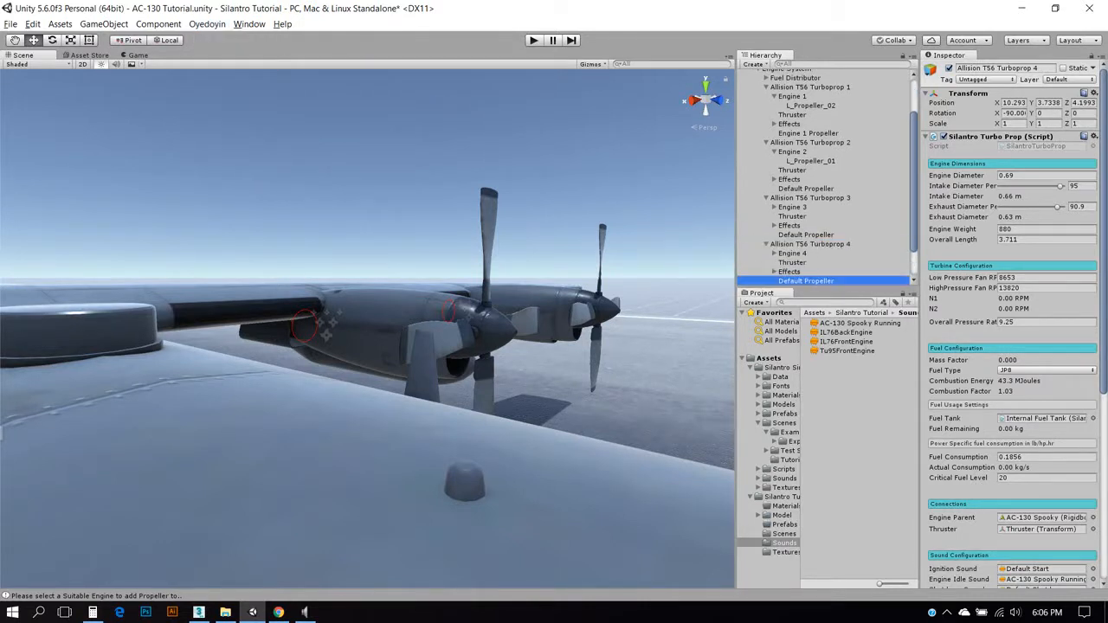
{"action": "key", "text": "F2"}
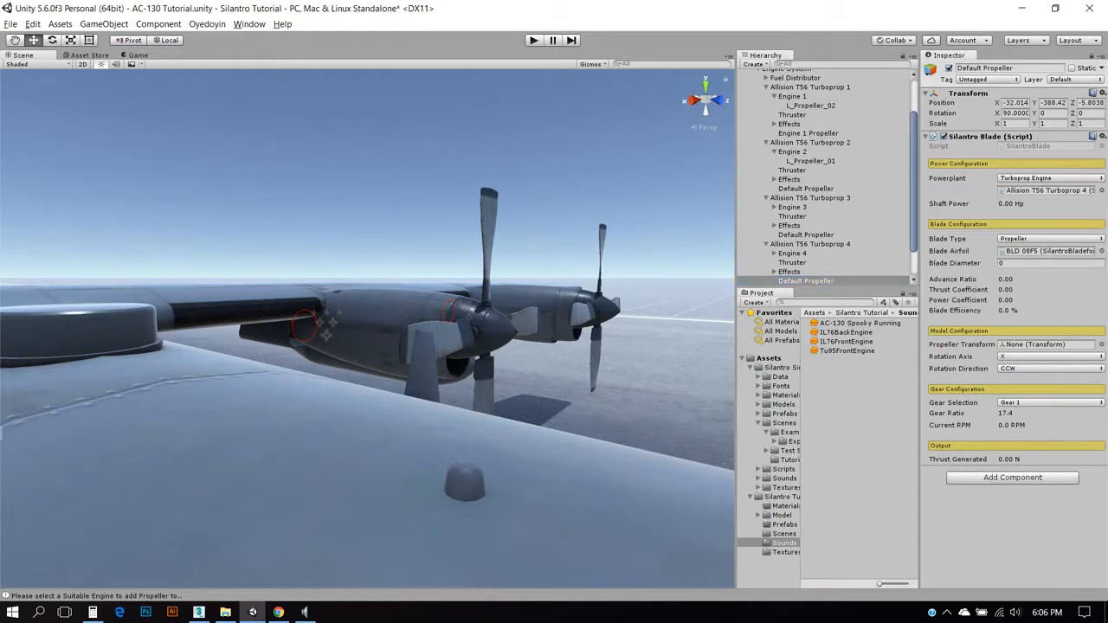
{"action": "left_click", "coordinate": [1050, 402]}
{"action": "left_click", "coordinate": [1029, 473]}
{"action": "left_click", "coordinate": [1050, 369]}
{"action": "left_click", "coordinate": [1014, 380]}
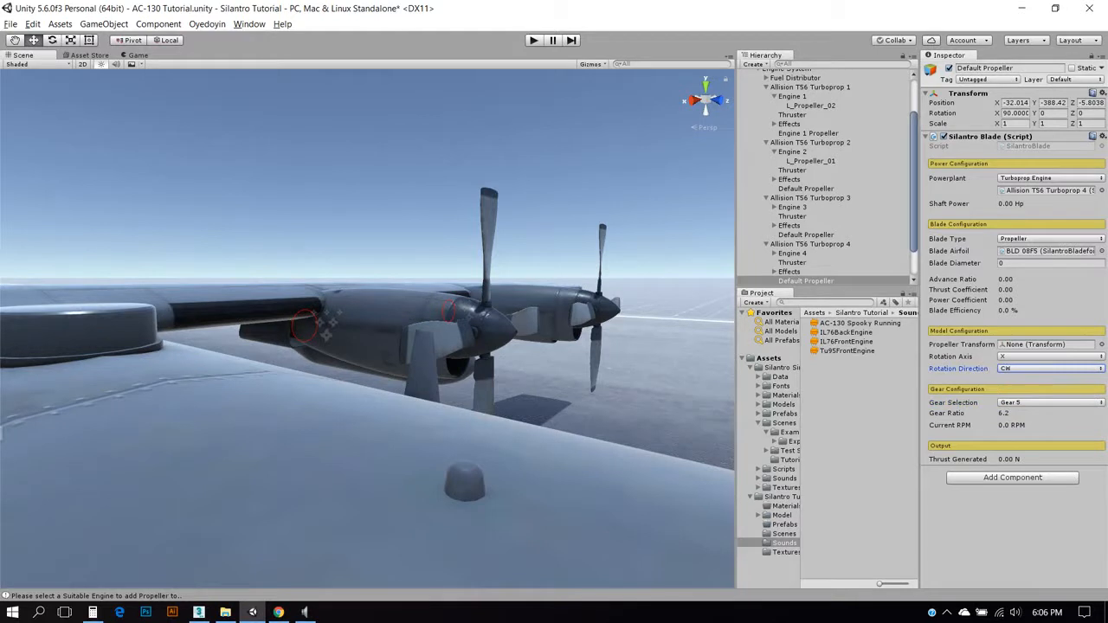
Set the rotation axis to Y and the gear to Gear 5 on Turboprop 3's Default Propeller.
{"action": "left_click", "coordinate": [806, 234]}
{"action": "left_click", "coordinate": [1050, 368]}
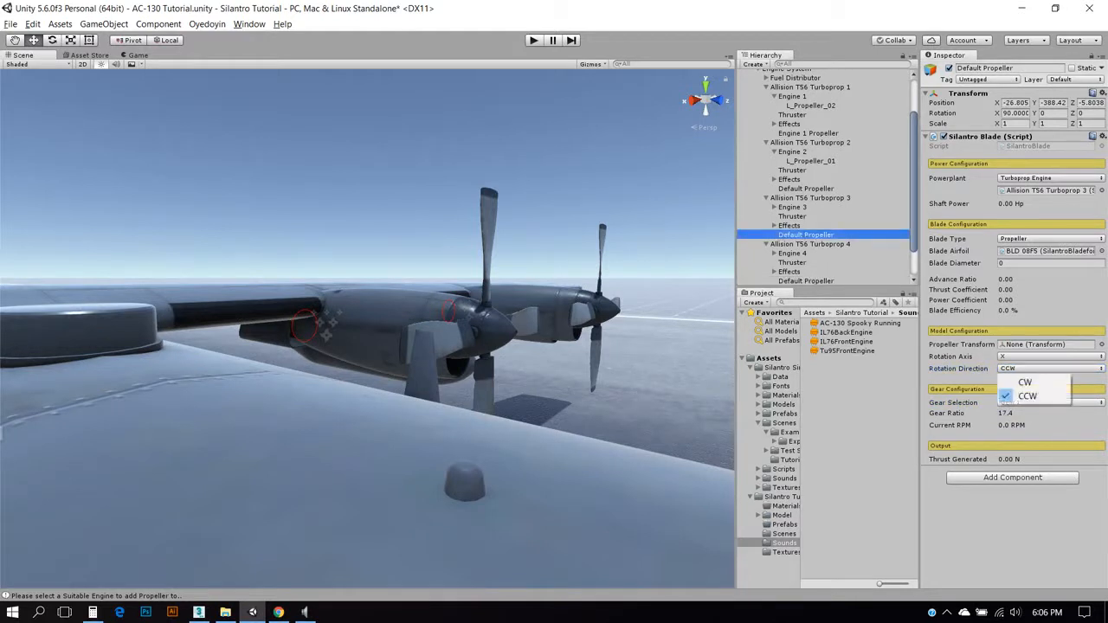
{"action": "left_click", "coordinate": [1051, 357]}
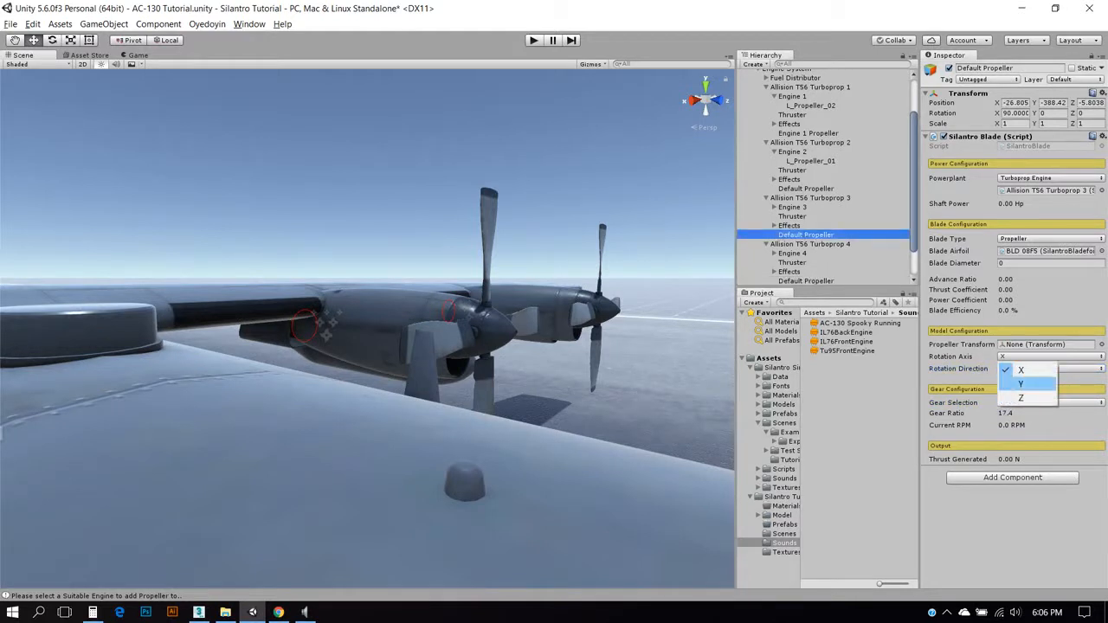
{"action": "left_click", "coordinate": [1053, 383]}
{"action": "left_click", "coordinate": [806, 281]}
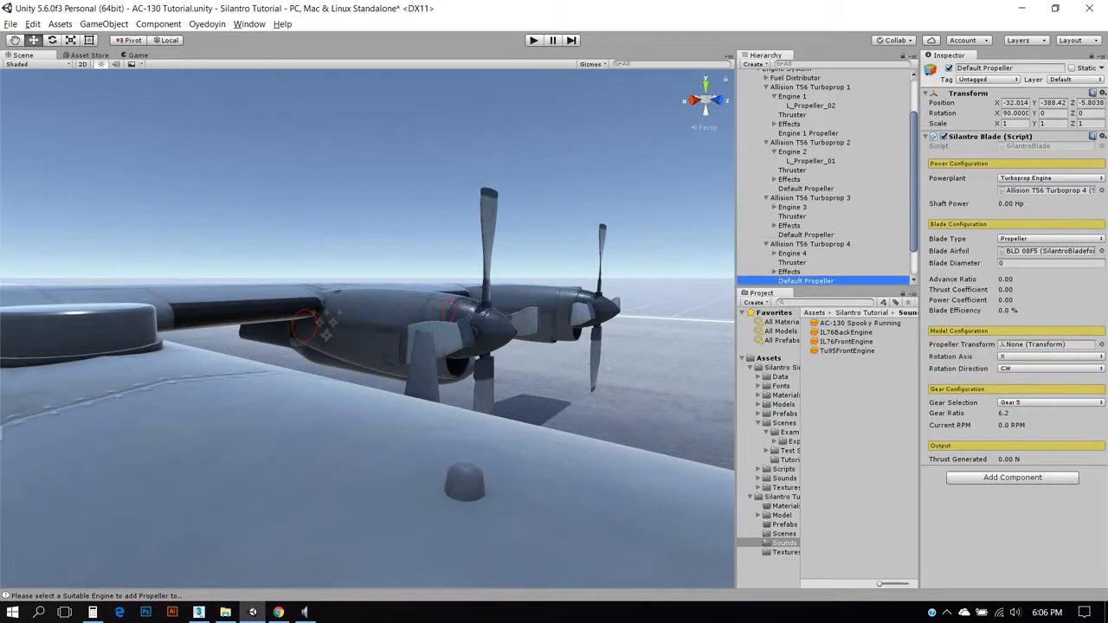
{"action": "left_click", "coordinate": [806, 235]}
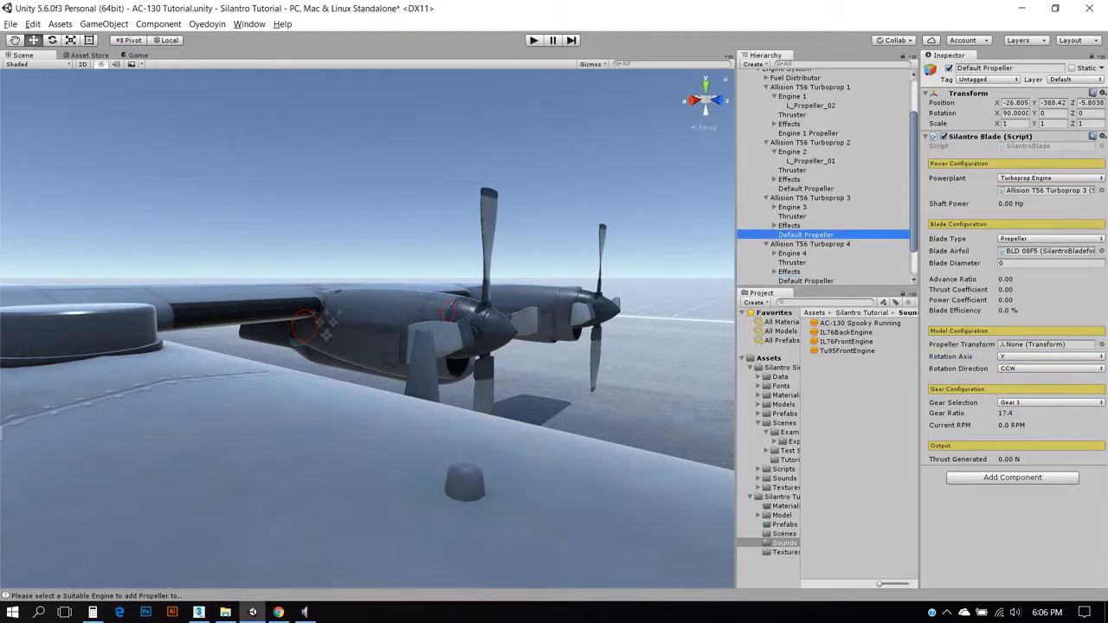
{"action": "left_click", "coordinate": [1051, 403]}
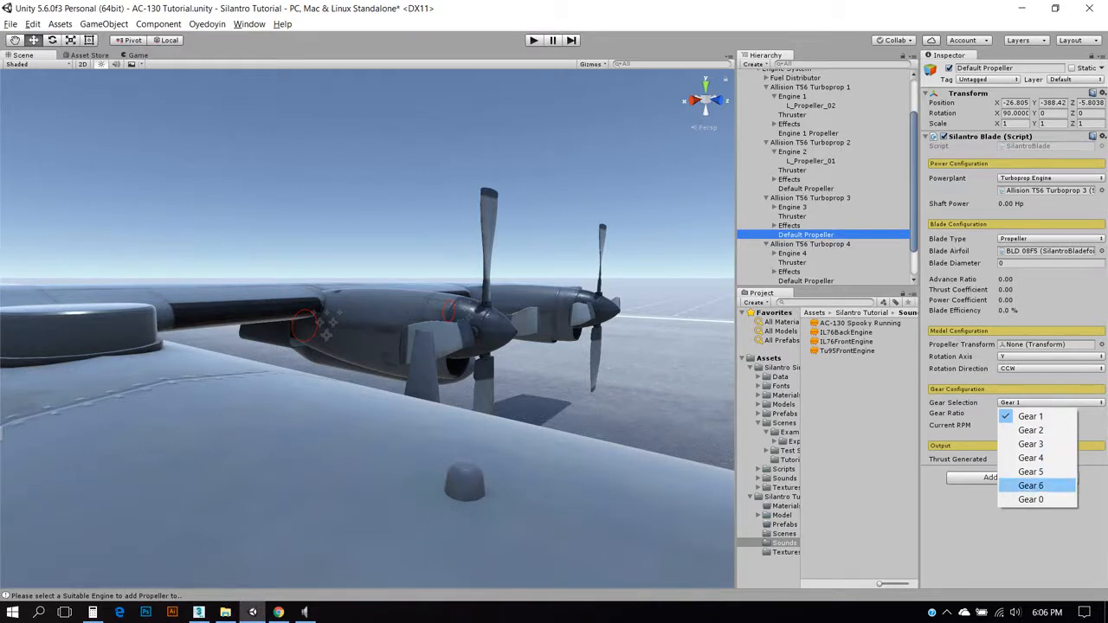
{"action": "left_click", "coordinate": [1030, 472]}
Rename Turboprop 3's Default Propeller to "Engine 3 Propeller".
{"action": "left_click", "coordinate": [806, 235]}
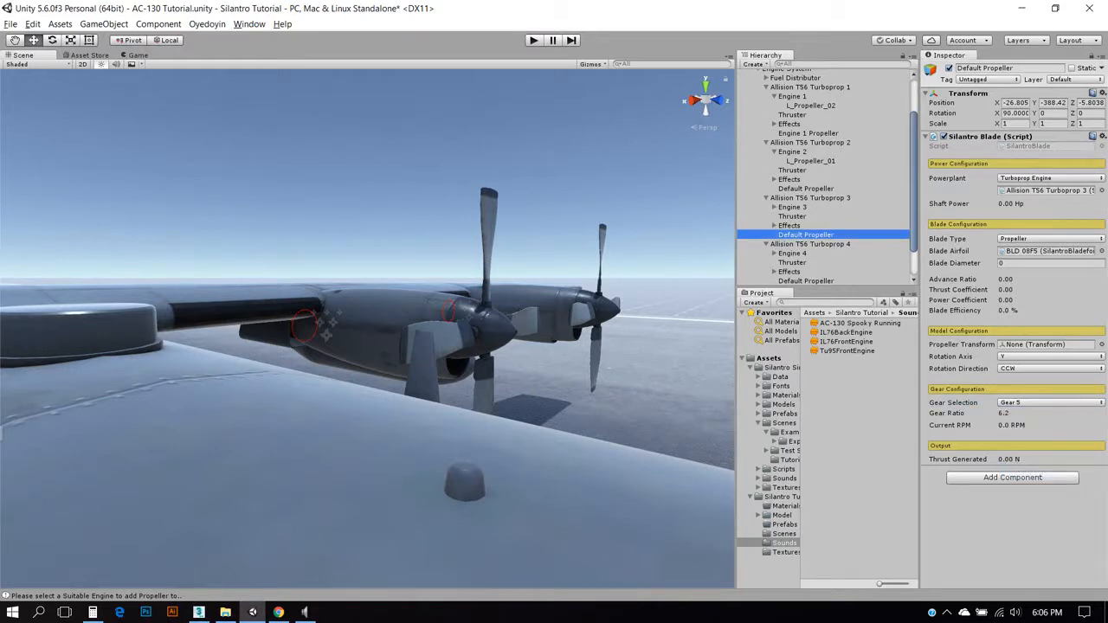
{"action": "left_click_drag", "start_coordinate": [804, 234], "coordinate": [777, 234]}
{"action": "type", "text": "Engin"}
{"action": "type", "text": "e 3"}
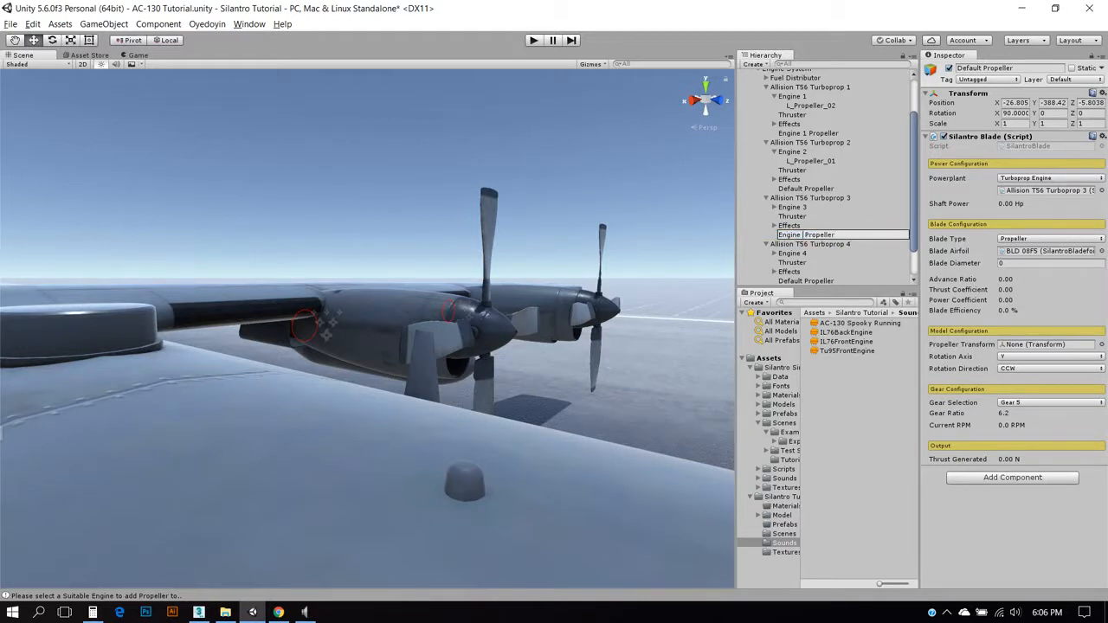
{"action": "key", "text": "Return"}
Rename Turboprop 4's Default Propeller to "Engine 4 Propeller".
{"action": "left_click", "coordinate": [805, 281]}
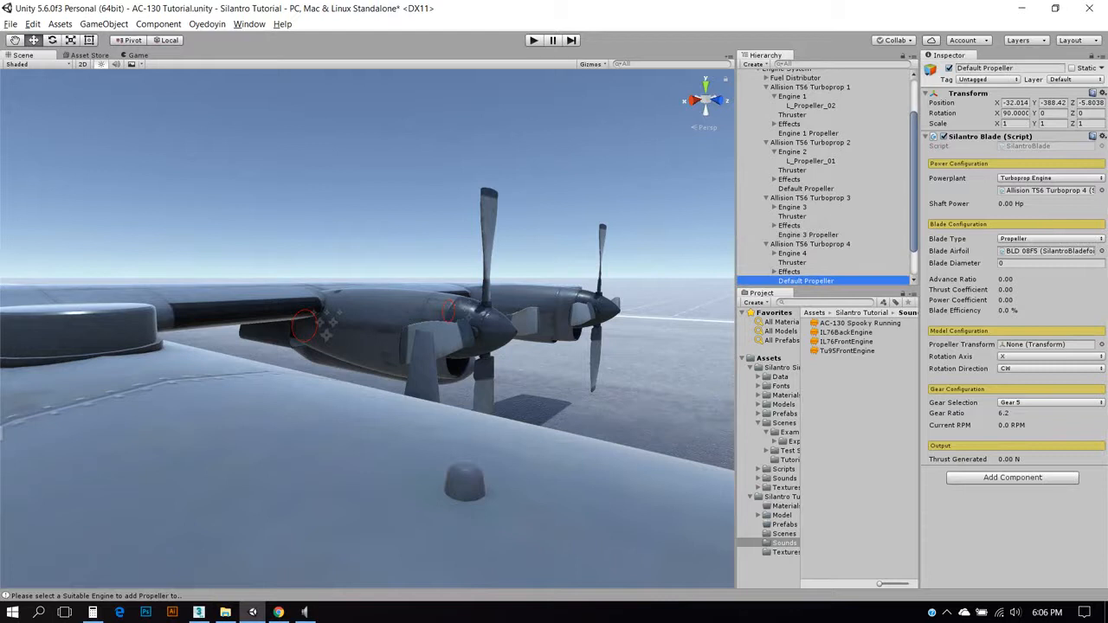
{"action": "key", "text": "F2"}
{"action": "key", "text": "Home"}
{"action": "key", "text": "ctrl+shift+Right"}
{"action": "type", "text": "Engine 4"}
{"action": "key", "text": "Return"}
Assign R_Propeller_02 from Engine 4 as Engine 4 Propeller's transform and set its rotation axis to Y.
{"action": "left_click", "coordinate": [773, 252]}
{"action": "left_click_drag", "start_coordinate": [811, 262], "coordinate": [1047, 344]}
{"action": "left_click", "coordinate": [1049, 356]}
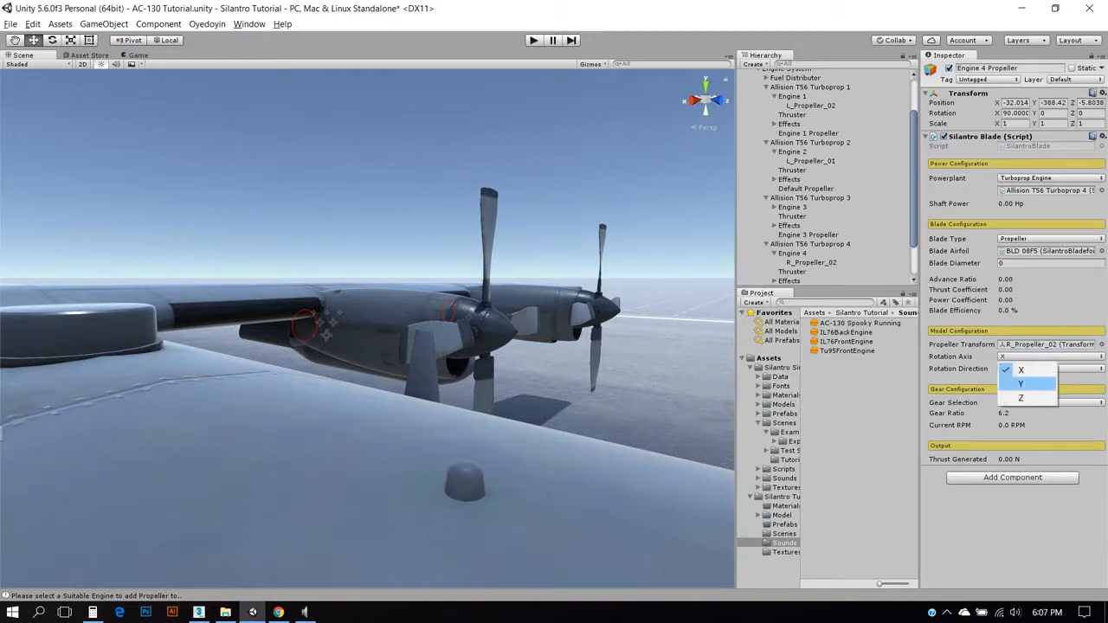
{"action": "left_click", "coordinate": [1012, 384]}
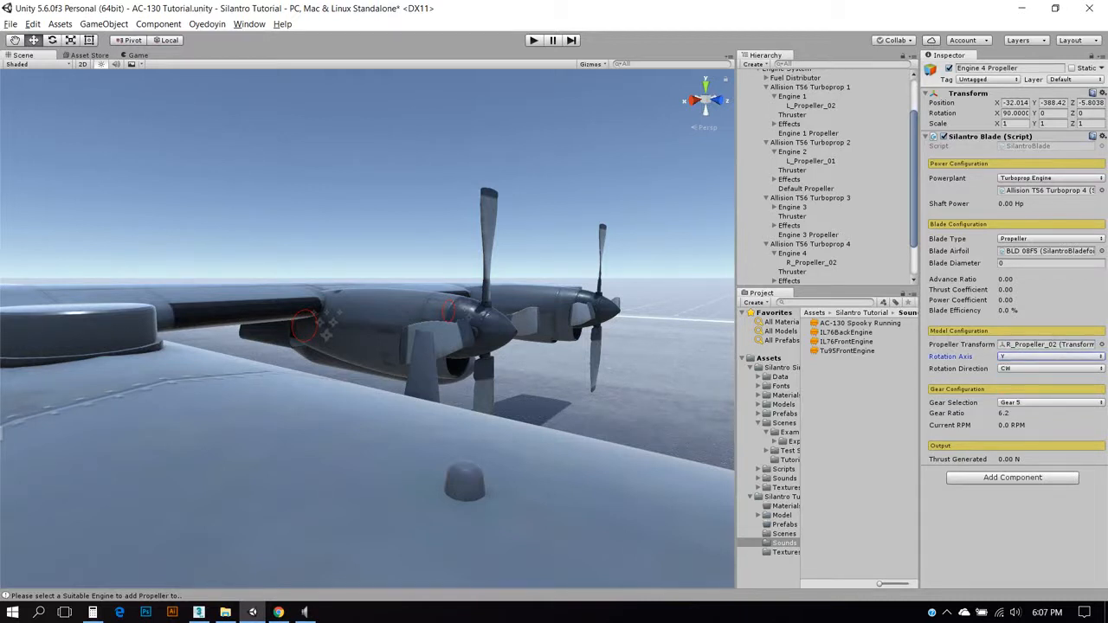
Assign R_Propeller_01 from Engine 3 as the propeller transform of Engine 3 Propeller.
{"action": "left_click", "coordinate": [807, 234]}
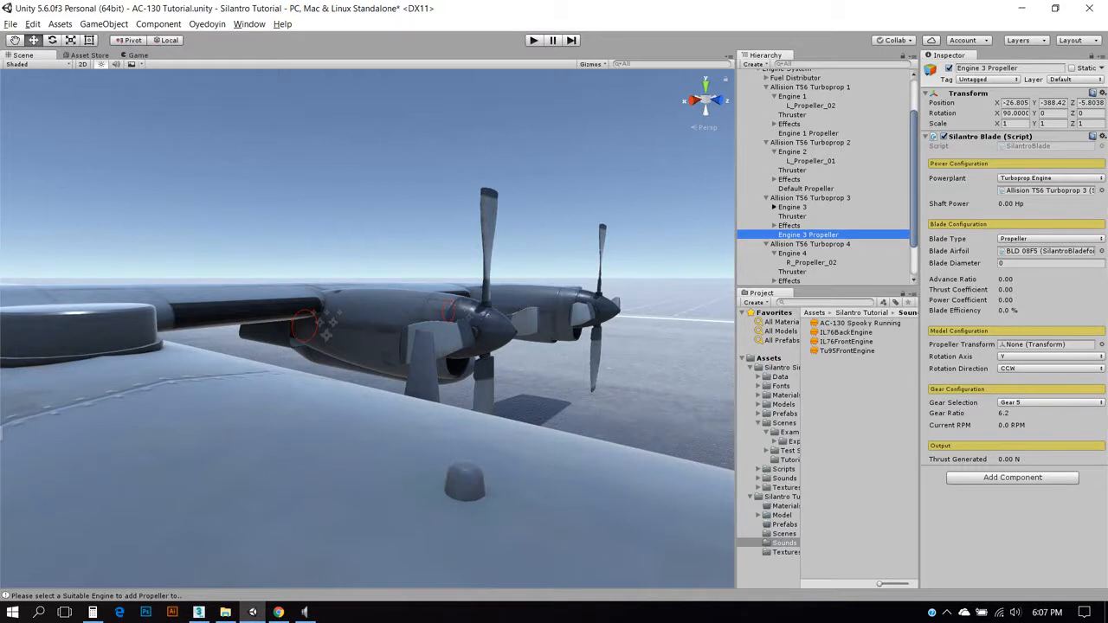
{"action": "left_click", "coordinate": [774, 207]}
{"action": "left_click_drag", "start_coordinate": [811, 216], "coordinate": [1047, 344]}
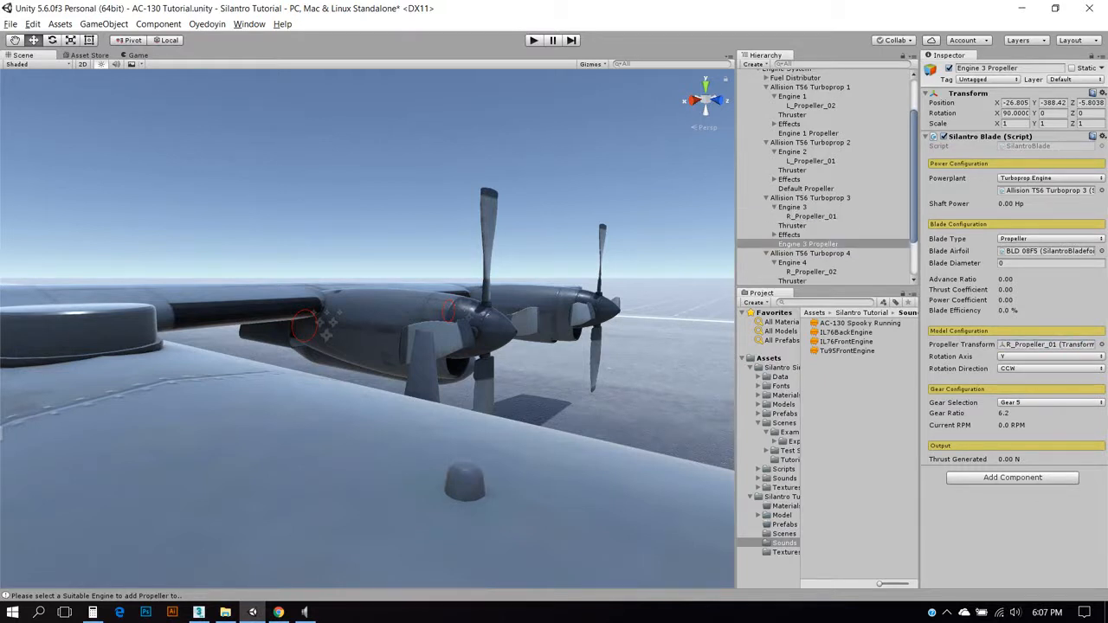
Save the scene and collapse the expanded turboprop groups in the hierarchy.
{"action": "left_click", "coordinate": [11, 24]}
{"action": "left_click", "coordinate": [26, 72]}
{"action": "left_click", "coordinate": [774, 206]}
{"action": "left_click", "coordinate": [766, 244]}
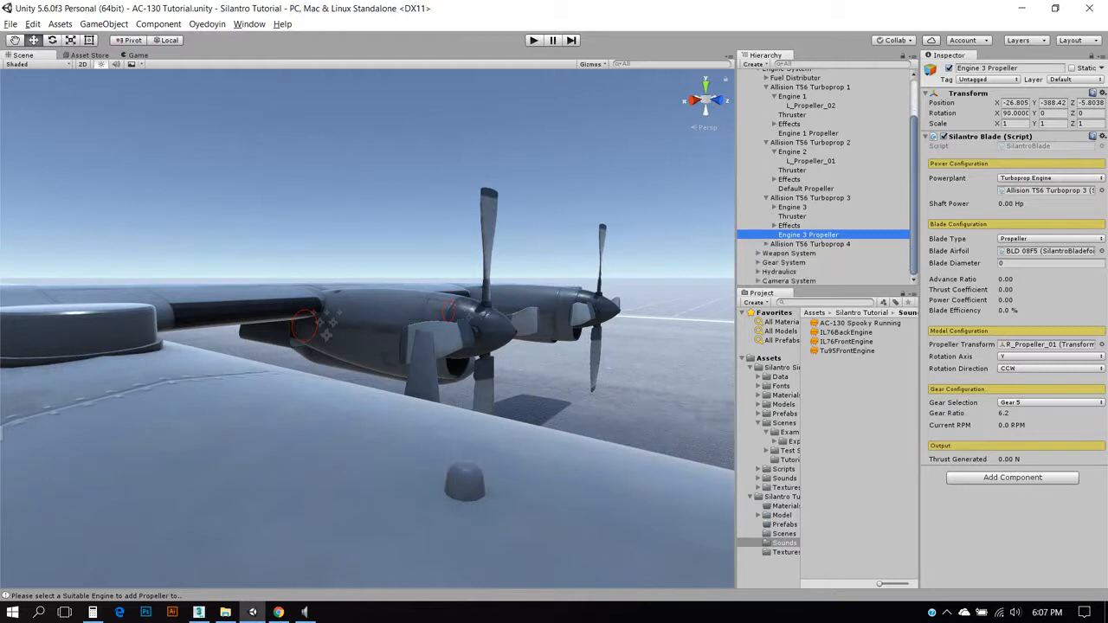
{"action": "left_click", "coordinate": [766, 198]}
{"action": "left_click", "coordinate": [766, 179]}
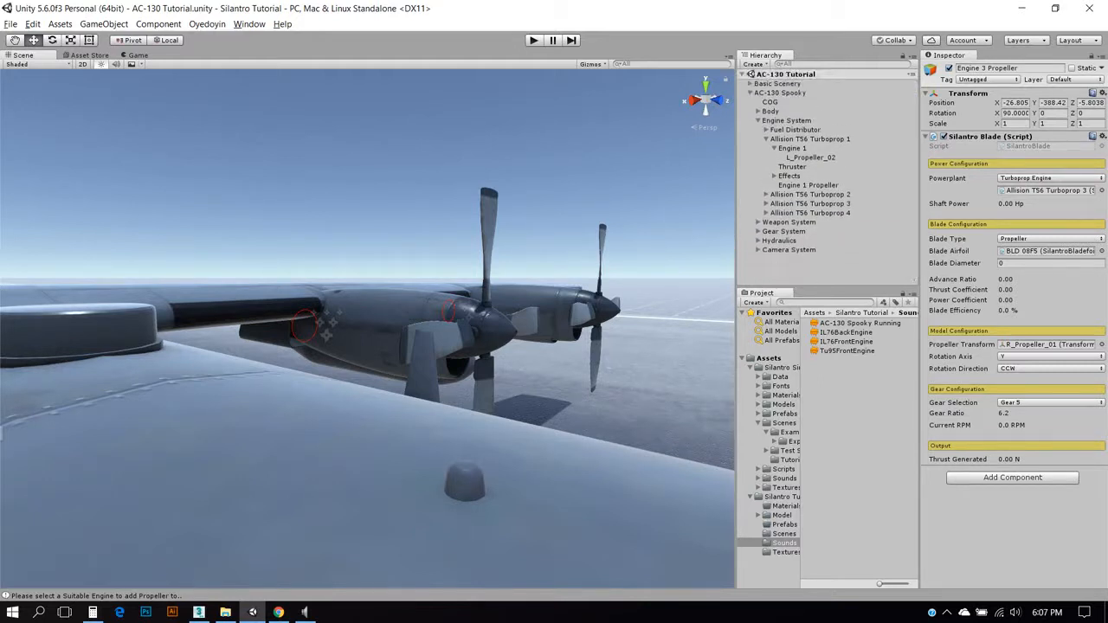
{"action": "left_click", "coordinate": [766, 138]}
Run the scene in play mode to check the spinning of all four propellers, and stop the test.
{"action": "key", "text": "ctrl+p"}
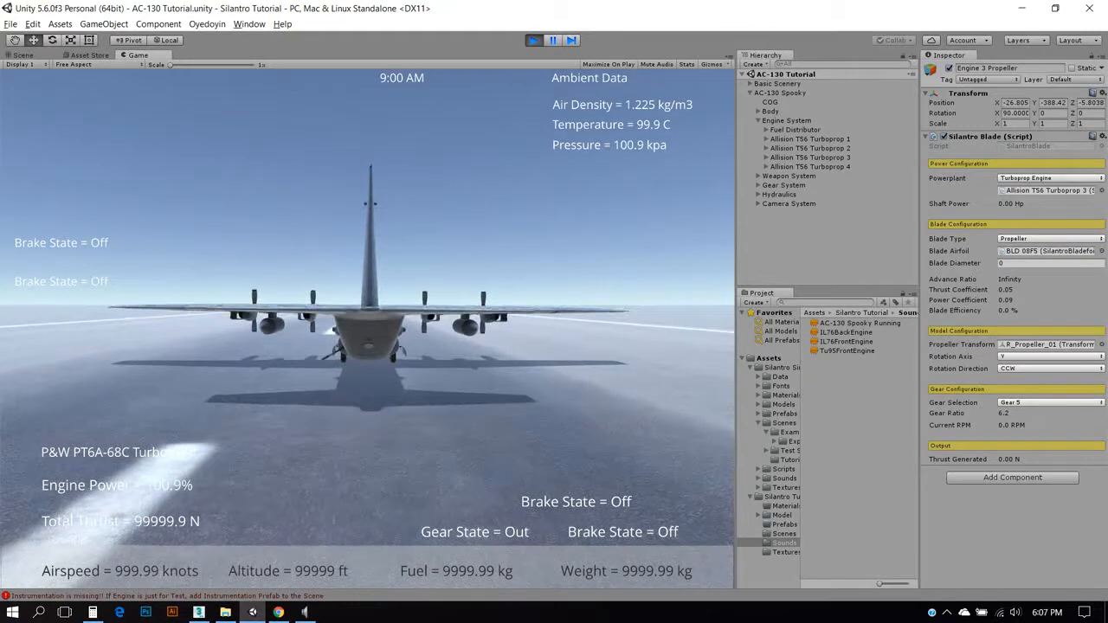
{"action": "left_click", "coordinate": [766, 167]}
{"action": "left_click", "coordinate": [766, 167]}
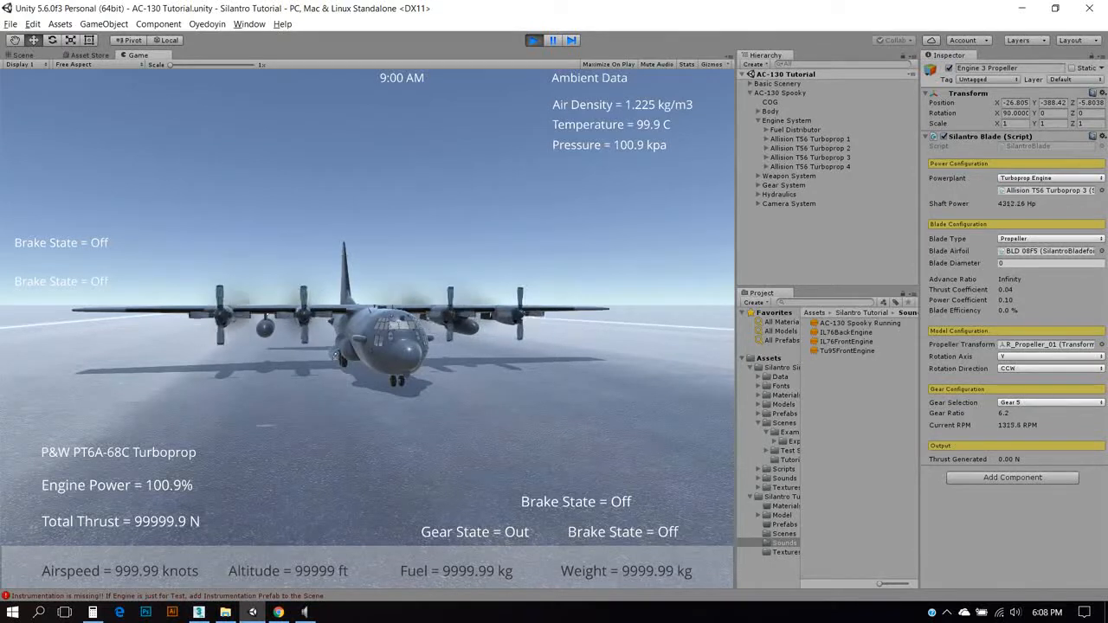
{"action": "key", "text": "ctrl+p"}
Select the L_Propeller_01 model, check the Allison T56 engine page in Chrome, and return to Unity.
{"action": "left_click_drag", "start_coordinate": [450, 338], "coordinate": [286, 337], "text": "alt"}
{"action": "left_click", "coordinate": [420, 333]}
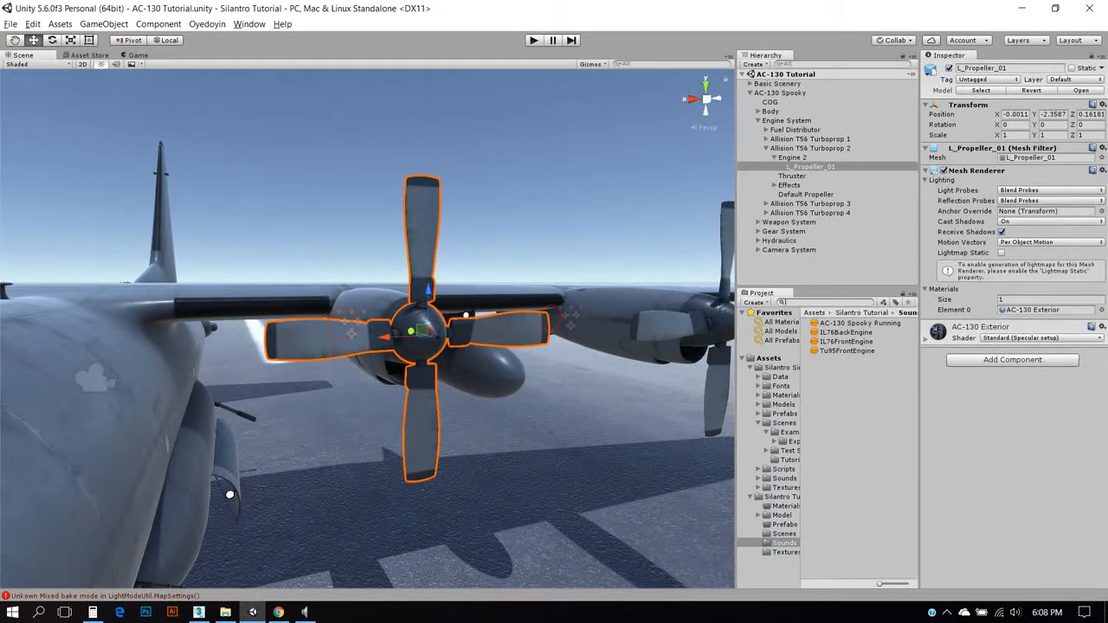
{"action": "left_click", "coordinate": [278, 612]}
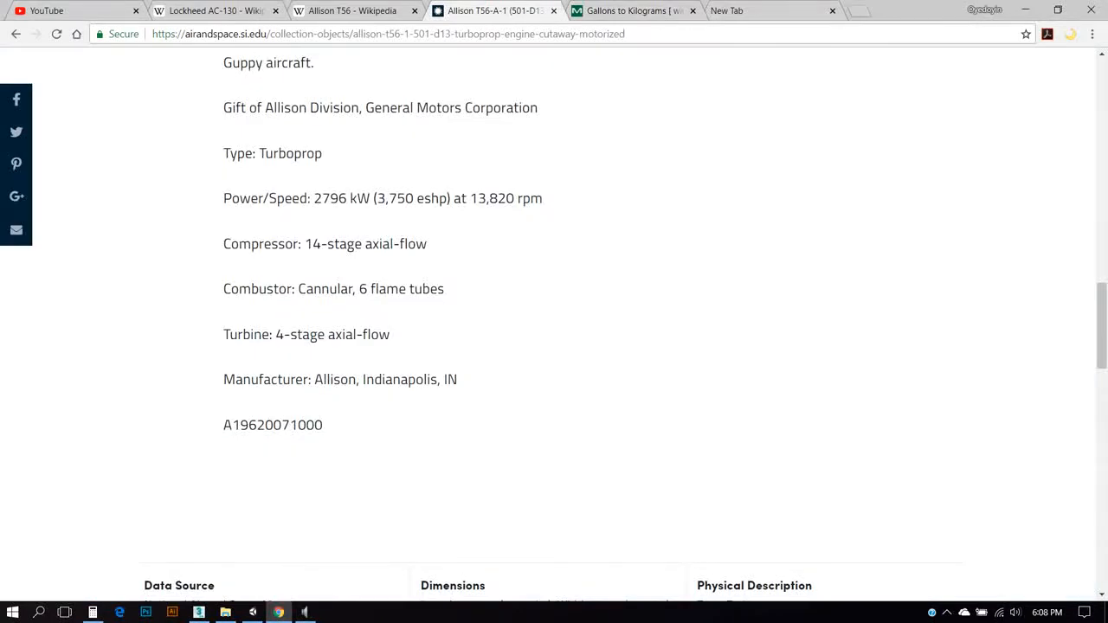
{"action": "left_click", "coordinate": [252, 612]}
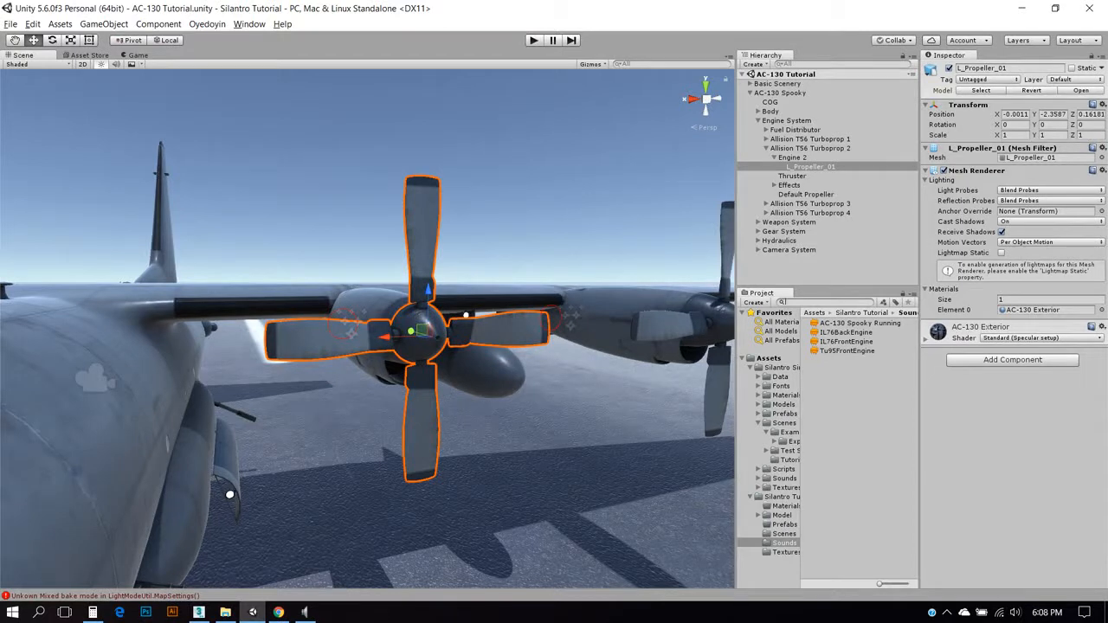
Search the project assets for "rul" and place the Ruler model as a child of L_Propeller_01.
{"action": "key", "text": "ctrl+f"}
{"action": "type", "text": "rul"}
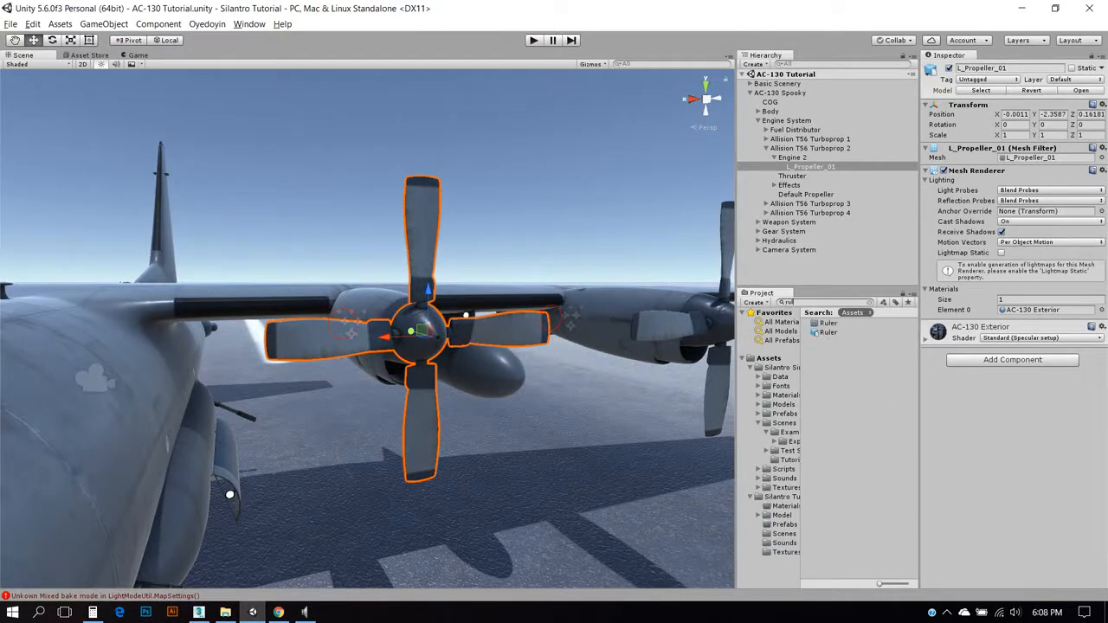
{"action": "left_click", "coordinate": [828, 332]}
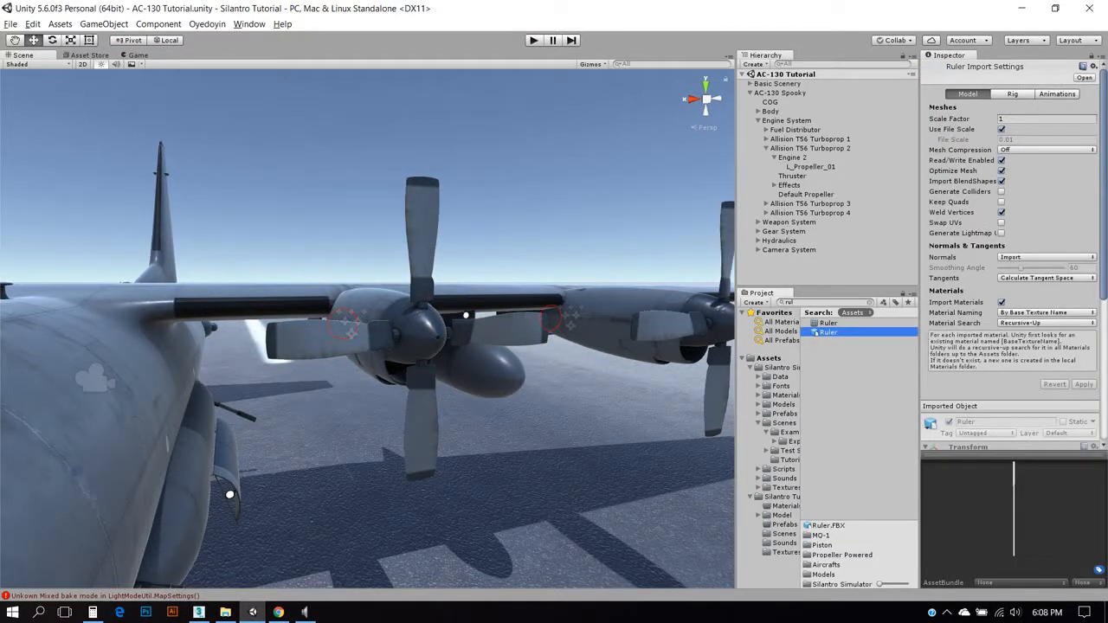
{"action": "left_click_drag", "start_coordinate": [828, 332], "coordinate": [810, 166]}
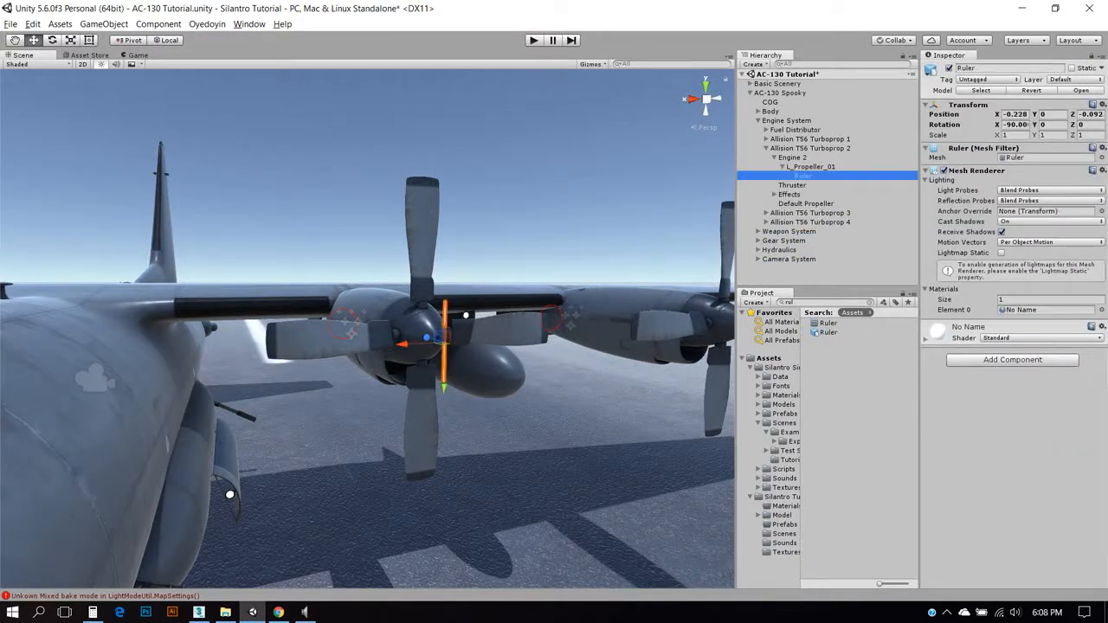
Centre the ruler on the propeller hub by setting its X and Z positions to 0.
{"action": "key", "text": "f"}
{"action": "left_click_drag", "start_coordinate": [322, 330], "coordinate": [275, 331]}
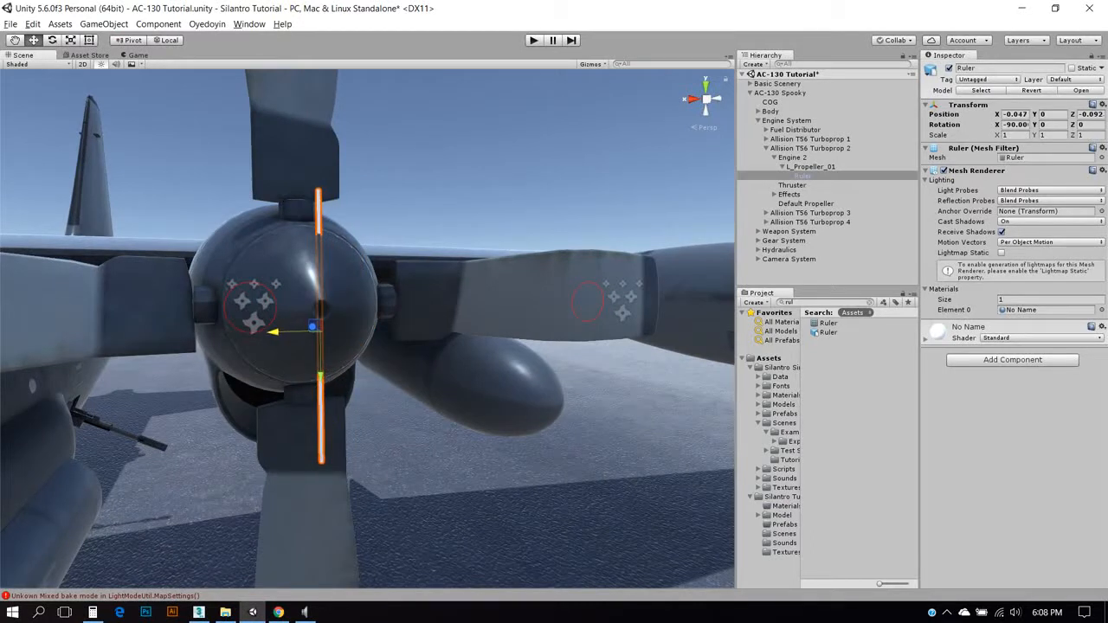
{"action": "left_click", "coordinate": [1013, 114]}
{"action": "type", "text": "0"}
{"action": "key", "text": "Tab"}
{"action": "key", "text": "Tab"}
{"action": "type", "text": "0"}
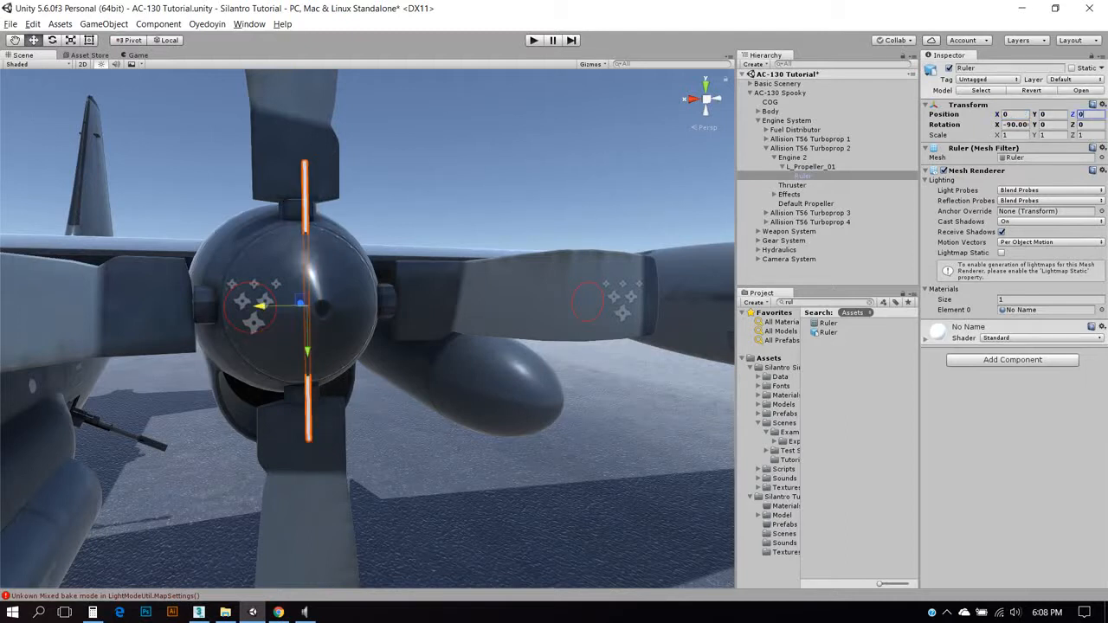
From the front, stretch the ruler along Y to a scale of about 3.725 to measure the propeller's full diameter, and delete the ruler.
{"action": "left_click", "coordinate": [706, 99]}
{"action": "left_click", "coordinate": [693, 98]}
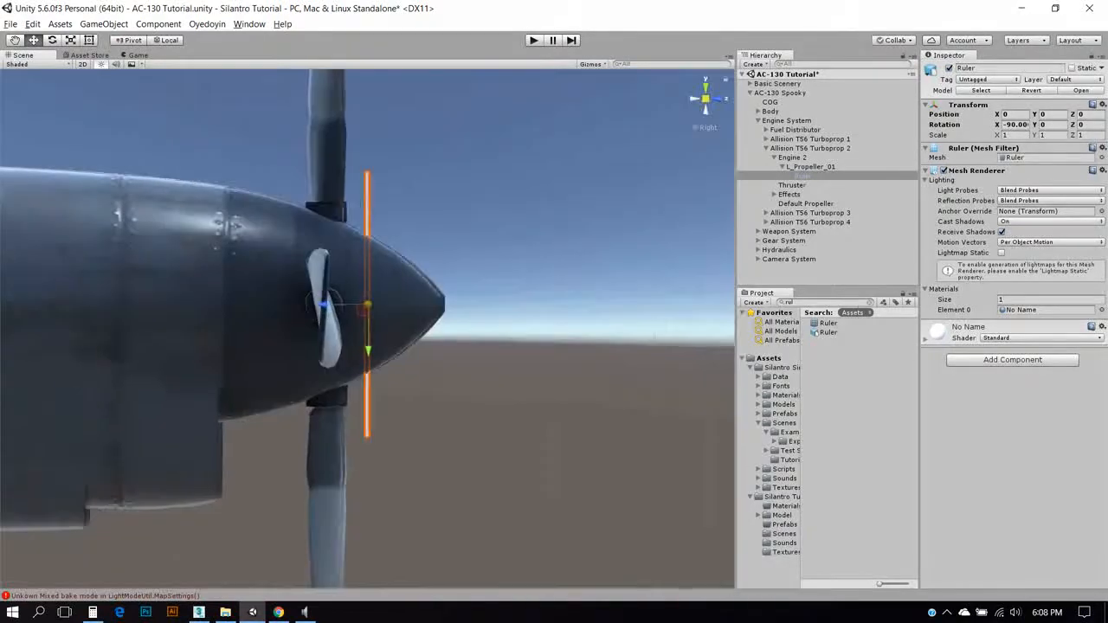
{"action": "left_click", "coordinate": [715, 99]}
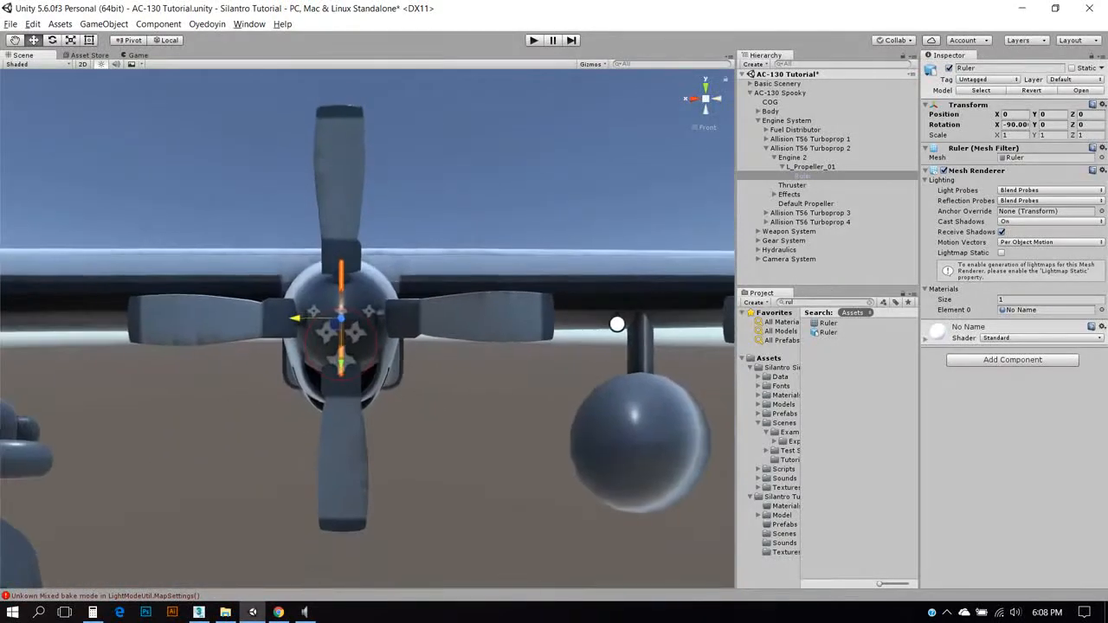
{"action": "key", "text": "r"}
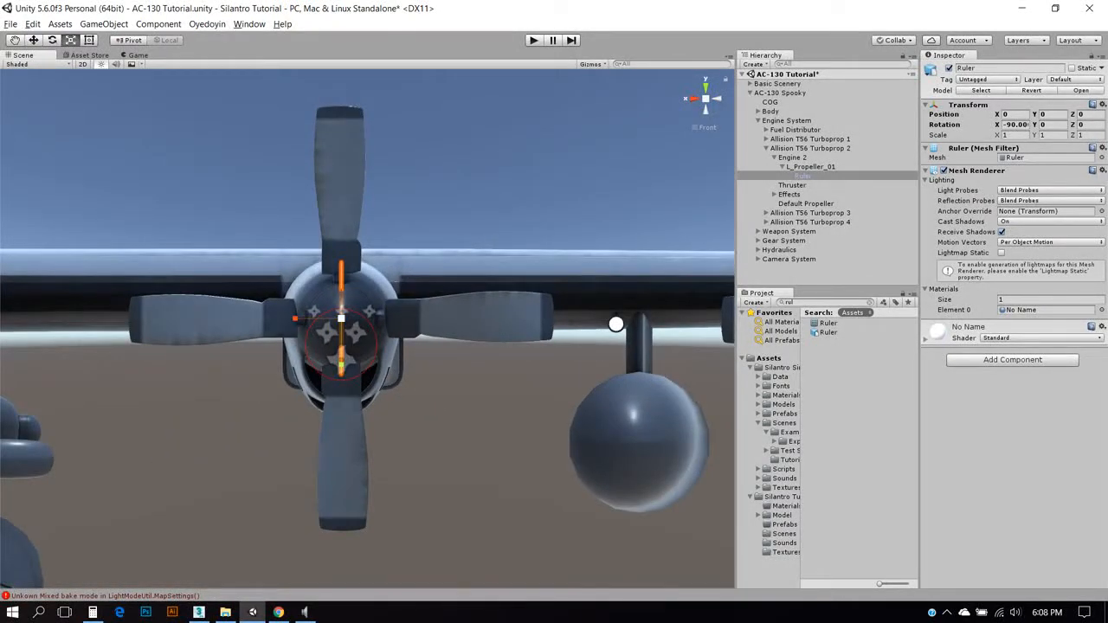
{"action": "left_click_drag", "start_coordinate": [341, 364], "coordinate": [341, 491]}
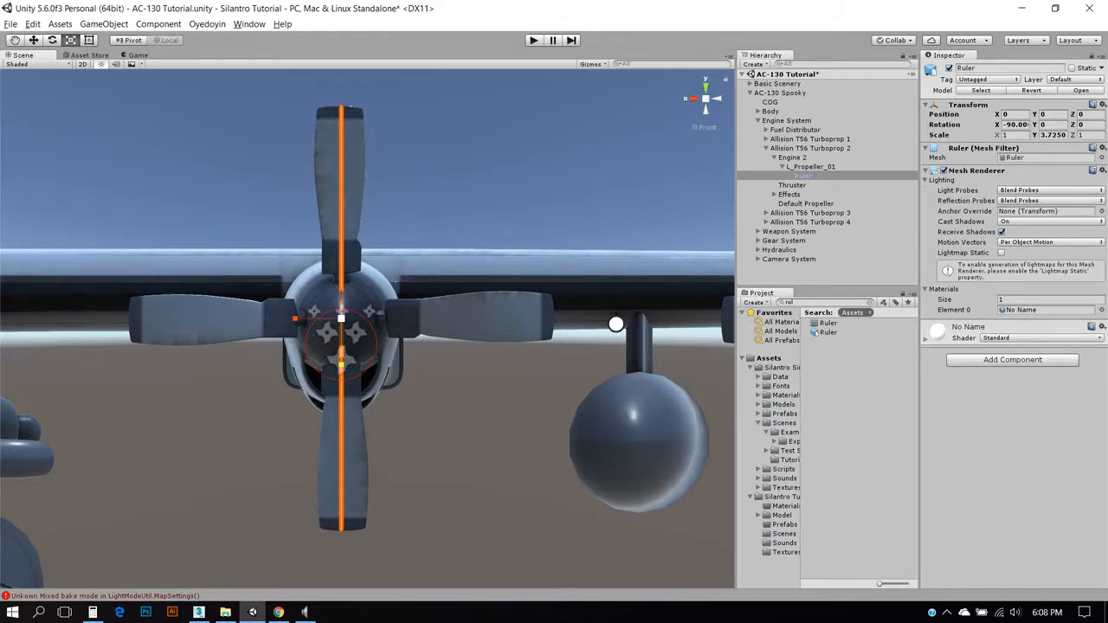
{"action": "left_click", "coordinate": [803, 175]}
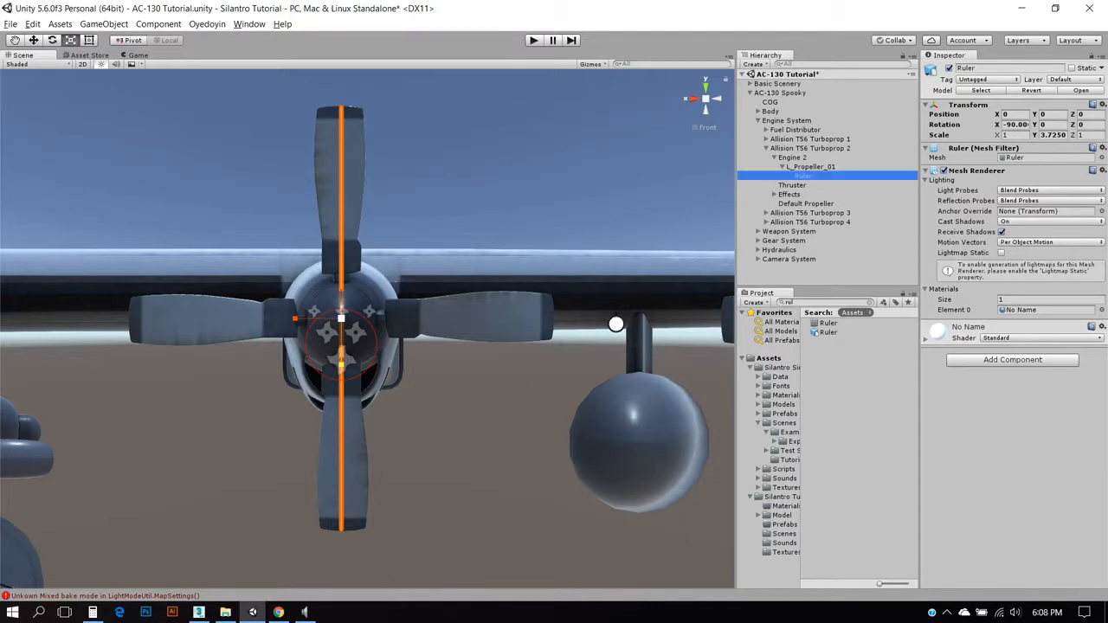
{"action": "key", "text": "Delete"}
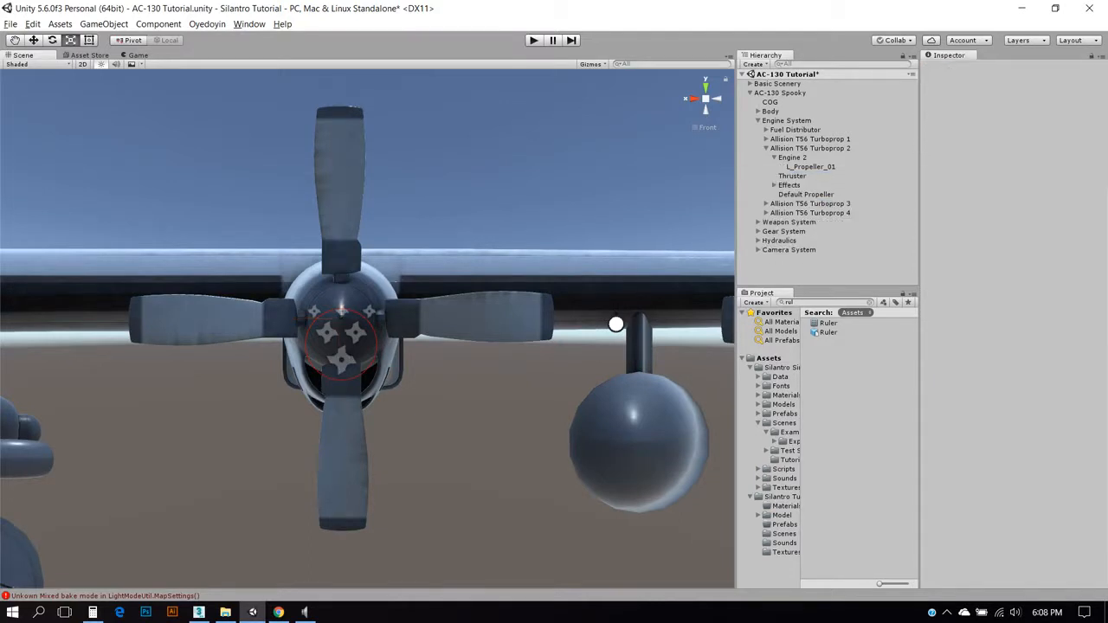
Set the blade diameter of Turboprop 2's Default Propeller to 3.725.
{"action": "left_click", "coordinate": [766, 148]}
{"action": "left_click", "coordinate": [809, 148]}
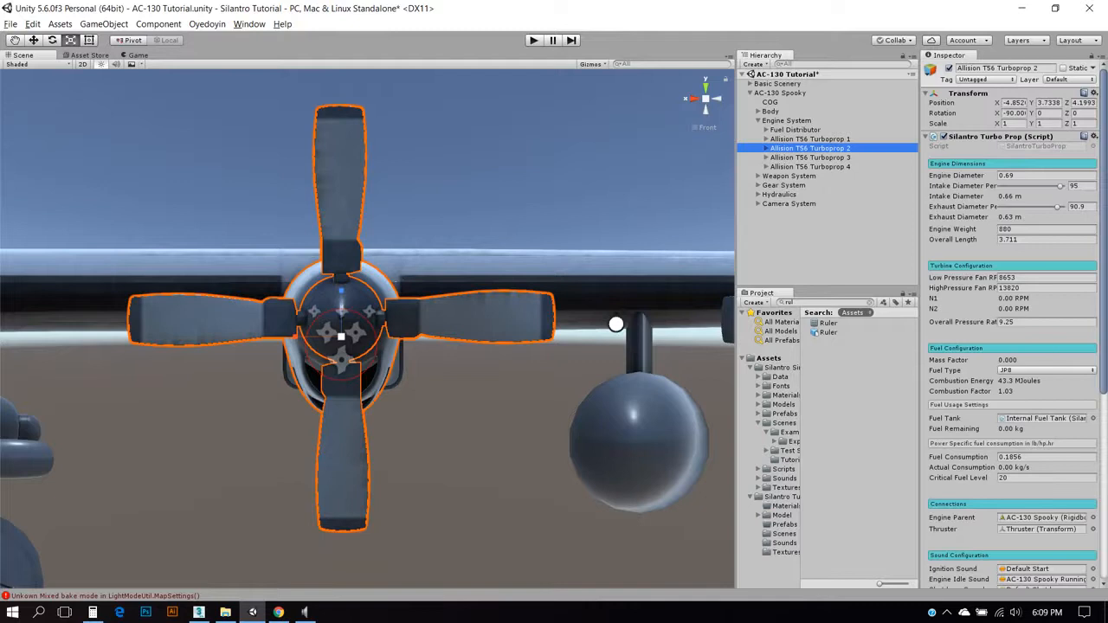
{"action": "left_click", "coordinate": [766, 148]}
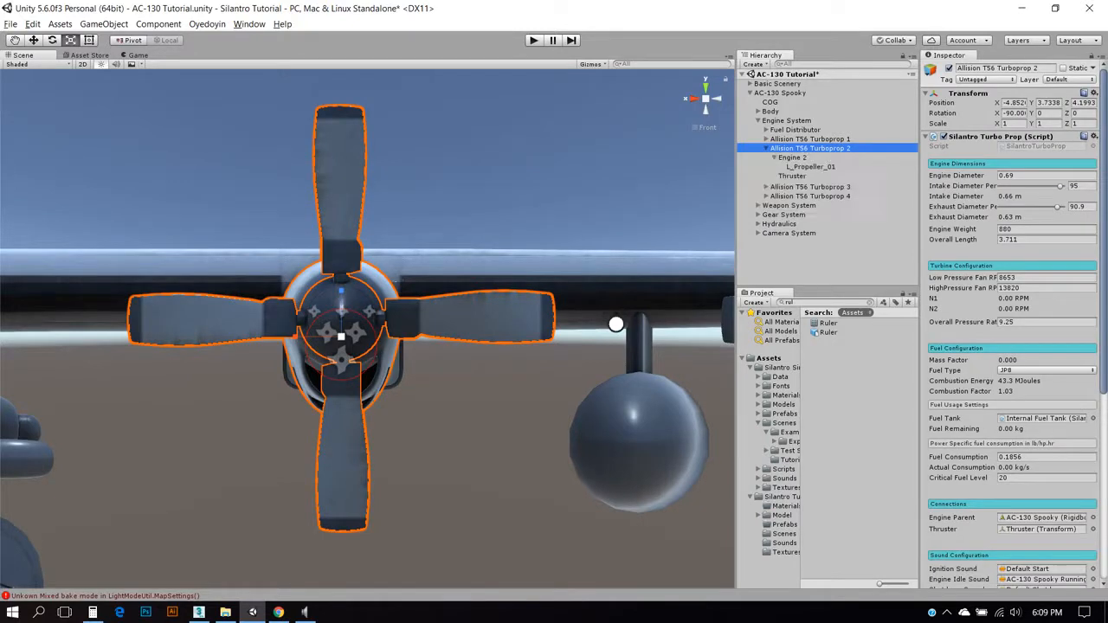
{"action": "left_click", "coordinate": [804, 195]}
{"action": "left_click", "coordinate": [1049, 263]}
{"action": "type", "text": "3.725"}
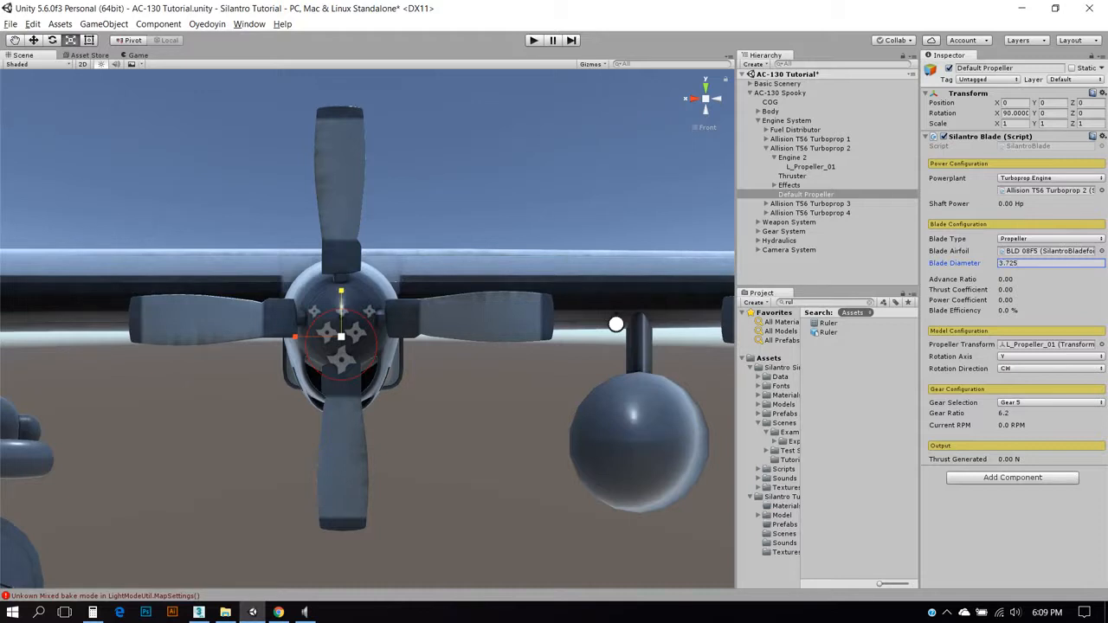
{"action": "key", "text": "Return"}
Copy the 3.725 blade diameter from Turboprop 2's propeller to Engine 1 Propeller.
{"action": "key", "text": "ctrl+c"}
{"action": "left_click", "coordinate": [766, 148]}
{"action": "left_click", "coordinate": [766, 140]}
{"action": "left_click", "coordinate": [807, 186]}
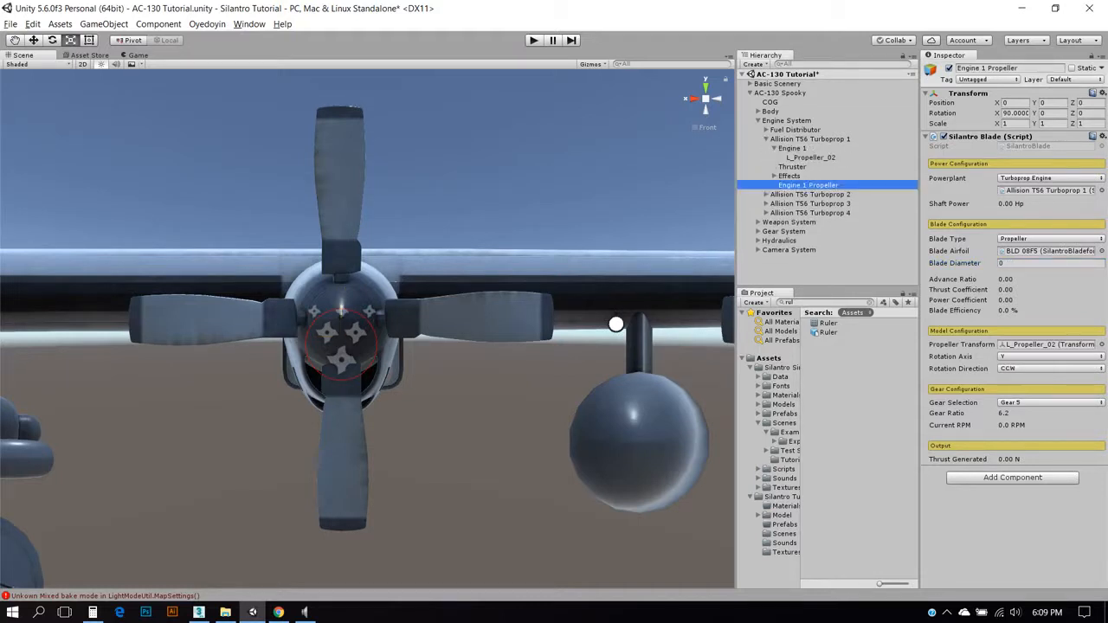
{"action": "right_click", "coordinate": [1034, 264]}
{"action": "left_click", "coordinate": [1030, 263]}
{"action": "key", "text": "BackSpace"}
{"action": "key", "text": "ctrl+v"}
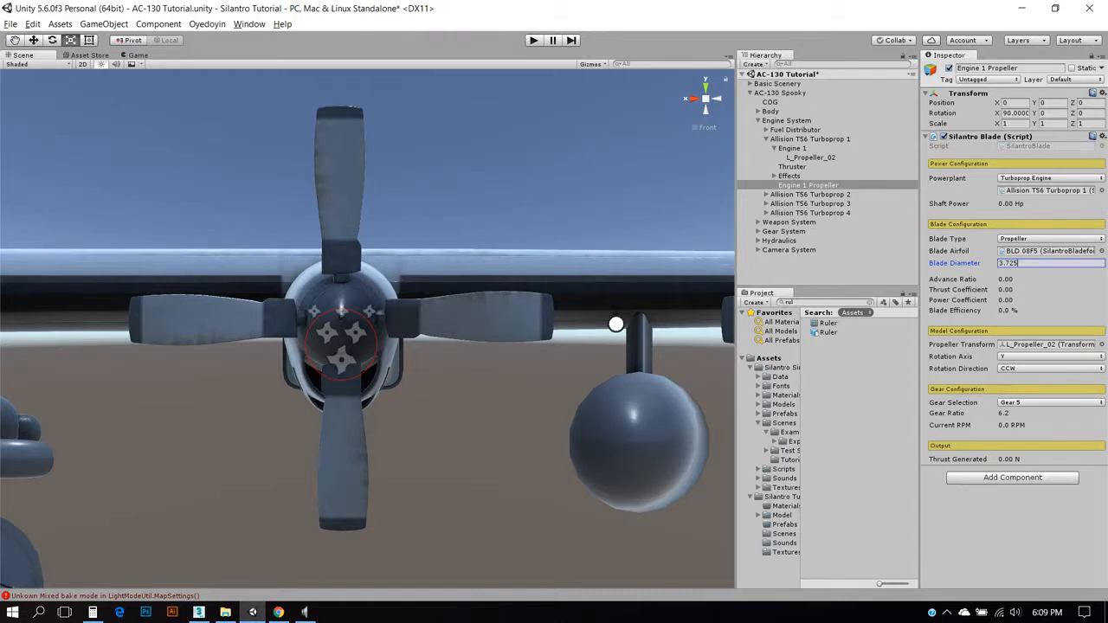
Set the blade diameter of Engine 3 Propeller to the copied value of 3.725.
{"action": "left_click", "coordinate": [766, 139]}
{"action": "left_click", "coordinate": [766, 158]}
{"action": "left_click", "coordinate": [807, 195]}
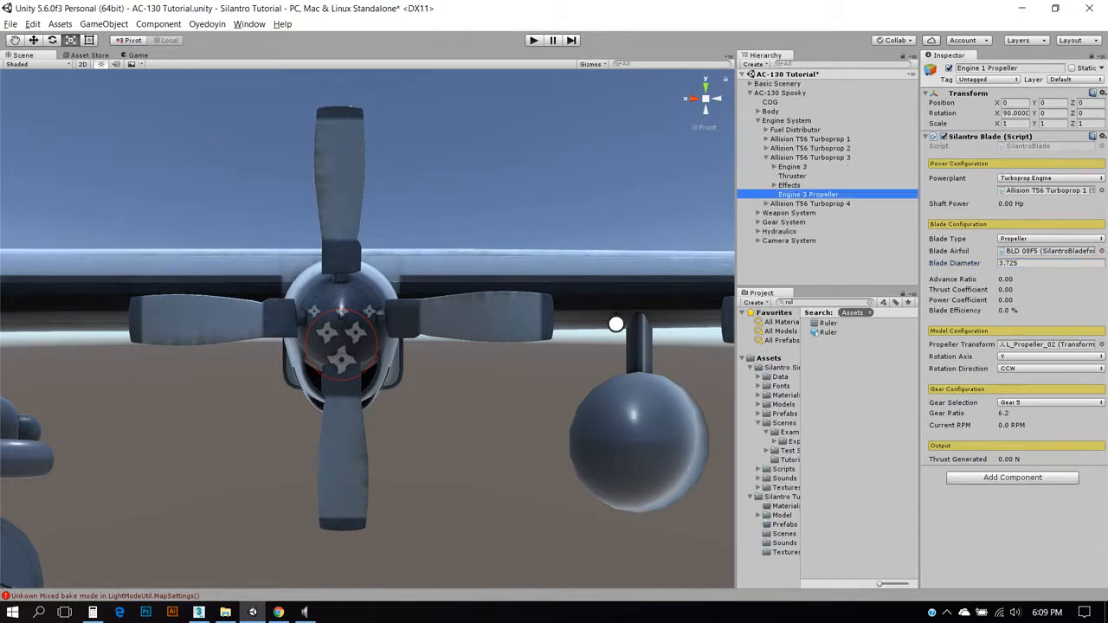
{"action": "left_click", "coordinate": [1030, 264]}
{"action": "key", "text": "ctrl+v"}
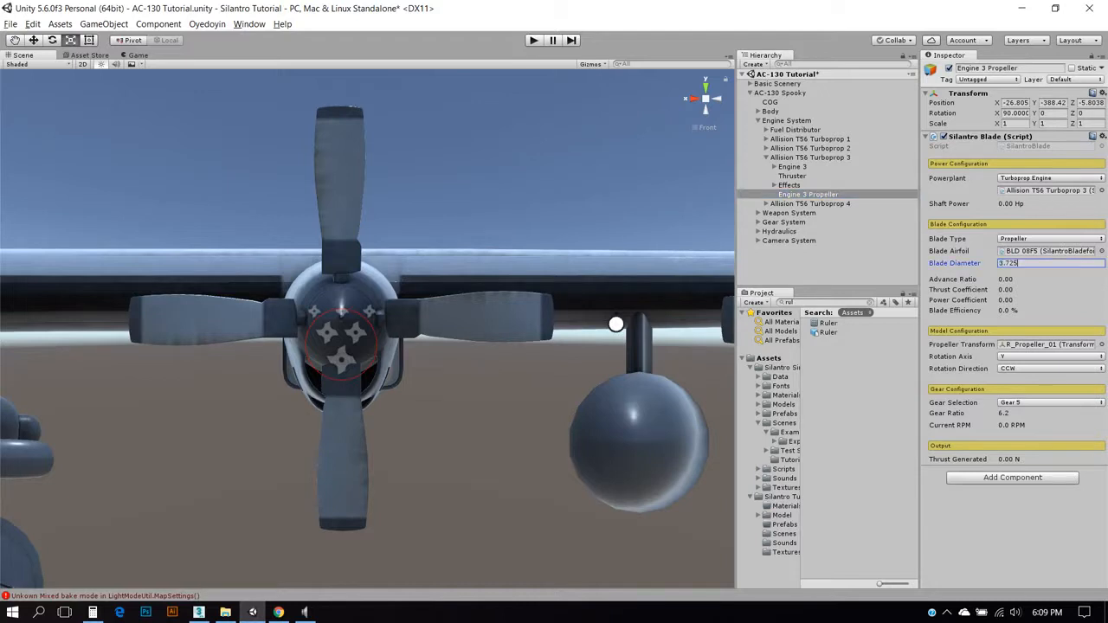
Set Engine 4 Propeller's blade diameter to 3.725 and collapse the Turboprop 4 hierarchy.
{"action": "left_click", "coordinate": [765, 158]}
{"action": "left_click", "coordinate": [766, 167]}
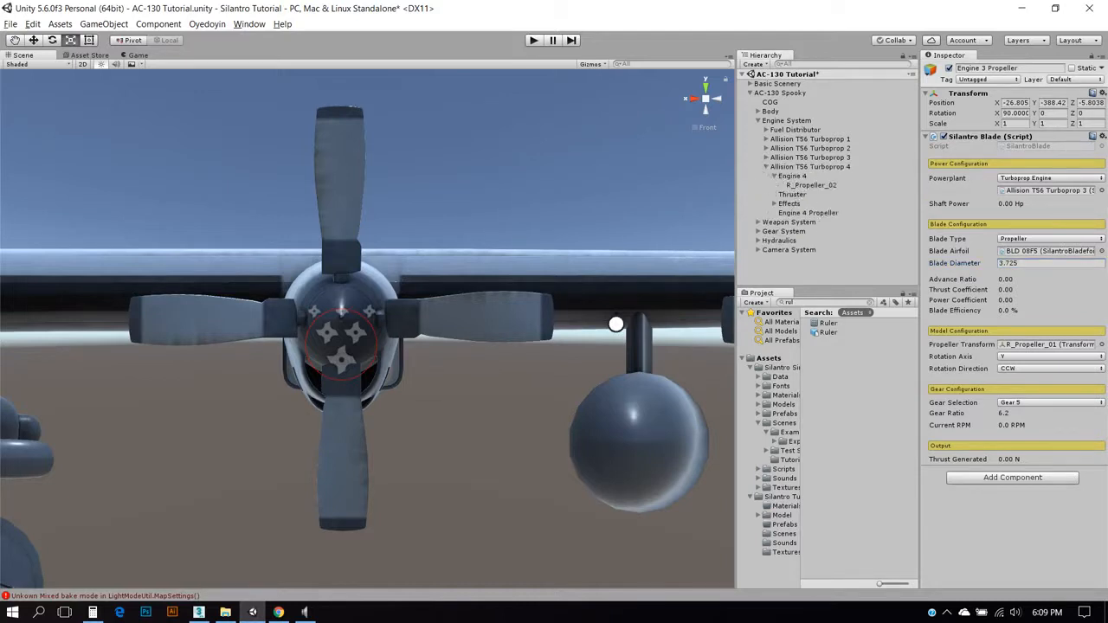
{"action": "left_click", "coordinate": [808, 213]}
{"action": "left_click", "coordinate": [1030, 263]}
{"action": "key", "text": "ctrl+v"}
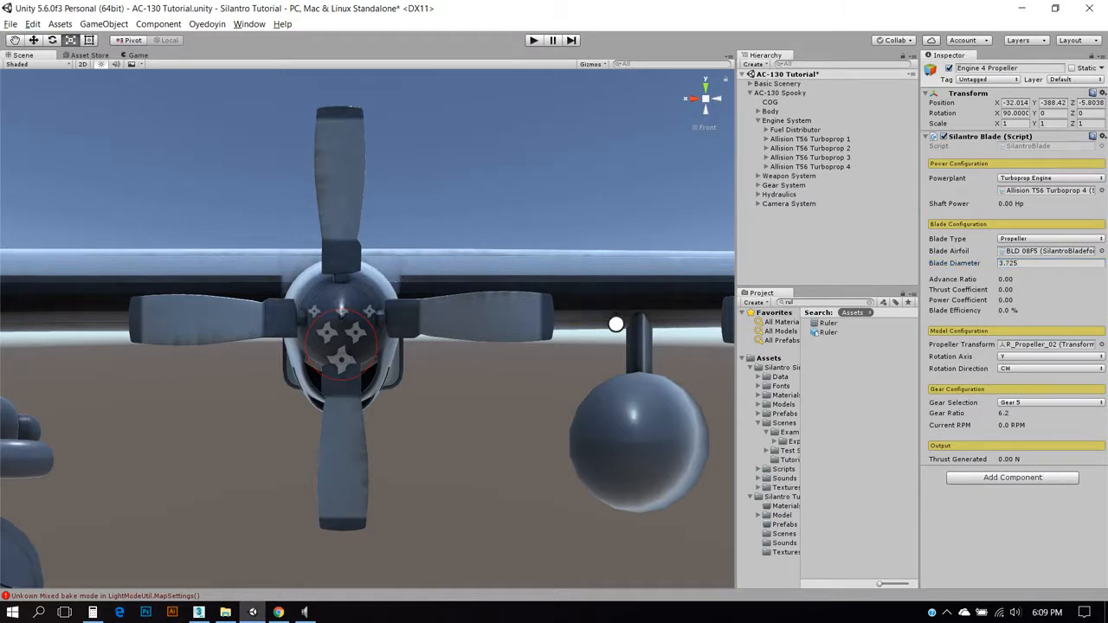
Keep the editor window maximized and save the AC-130 Tutorial scene.
{"action": "key", "text": "alt+space"}
{"action": "key", "text": "Return"}
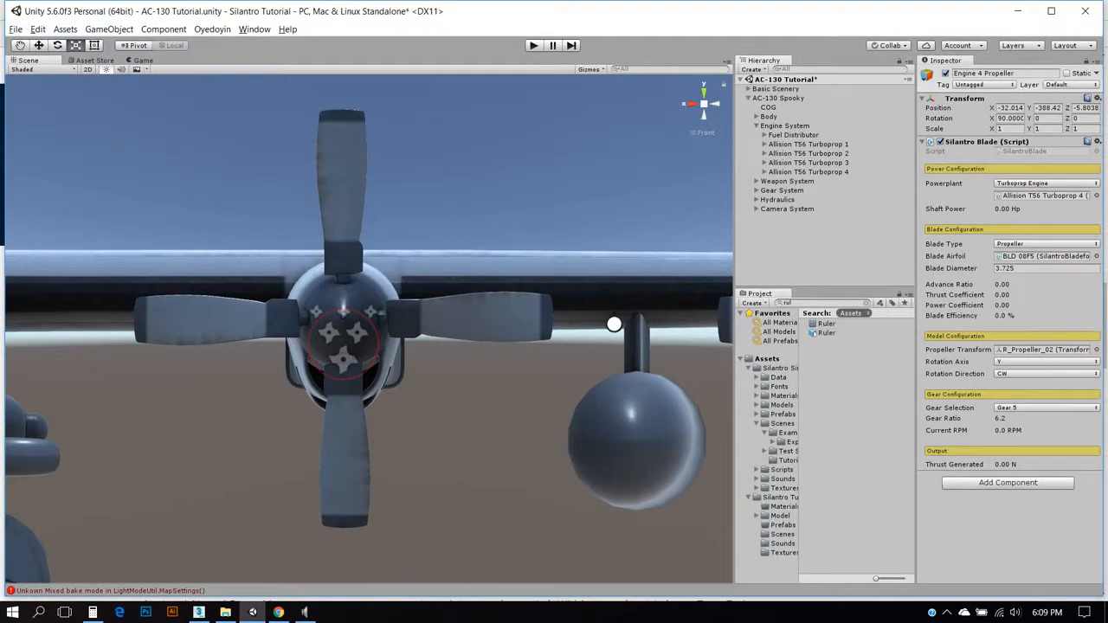
{"action": "left_click", "coordinate": [1051, 11]}
{"action": "left_click", "coordinate": [10, 24]}
{"action": "left_click", "coordinate": [46, 71]}
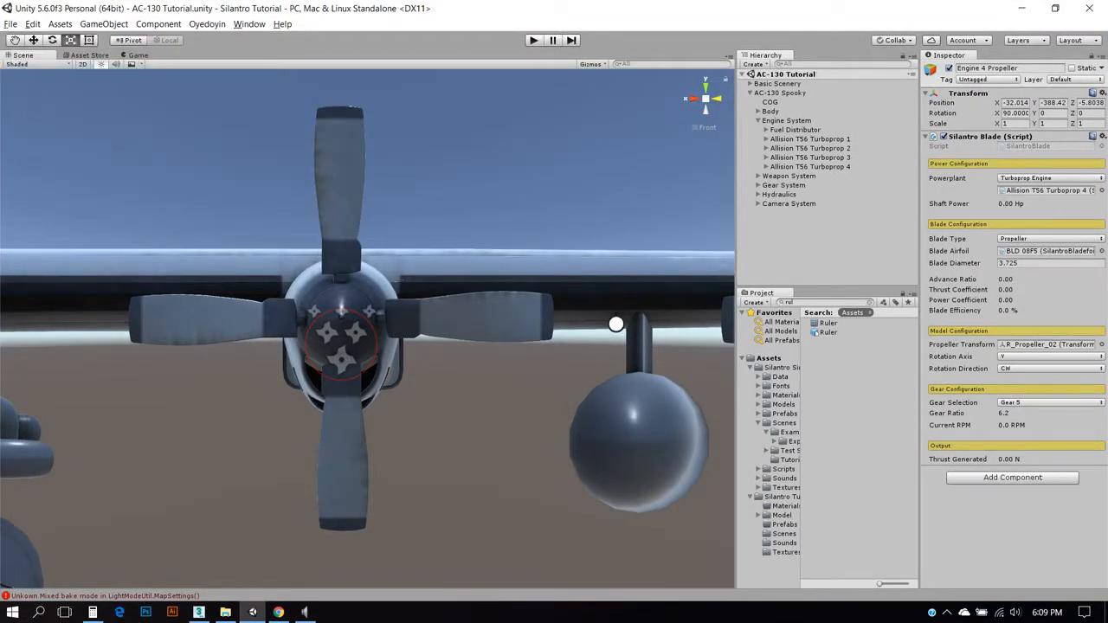
Run the scene in play mode and check the error entries in the console.
{"action": "left_click", "coordinate": [706, 99]}
{"action": "left_click", "coordinate": [533, 41]}
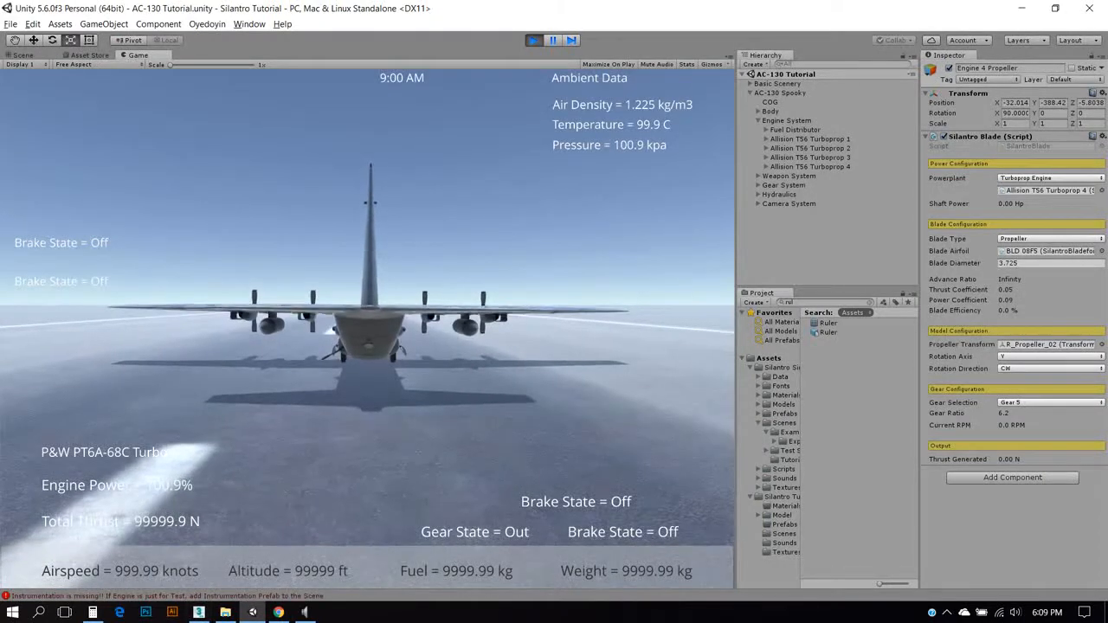
{"action": "left_click", "coordinate": [166, 595]}
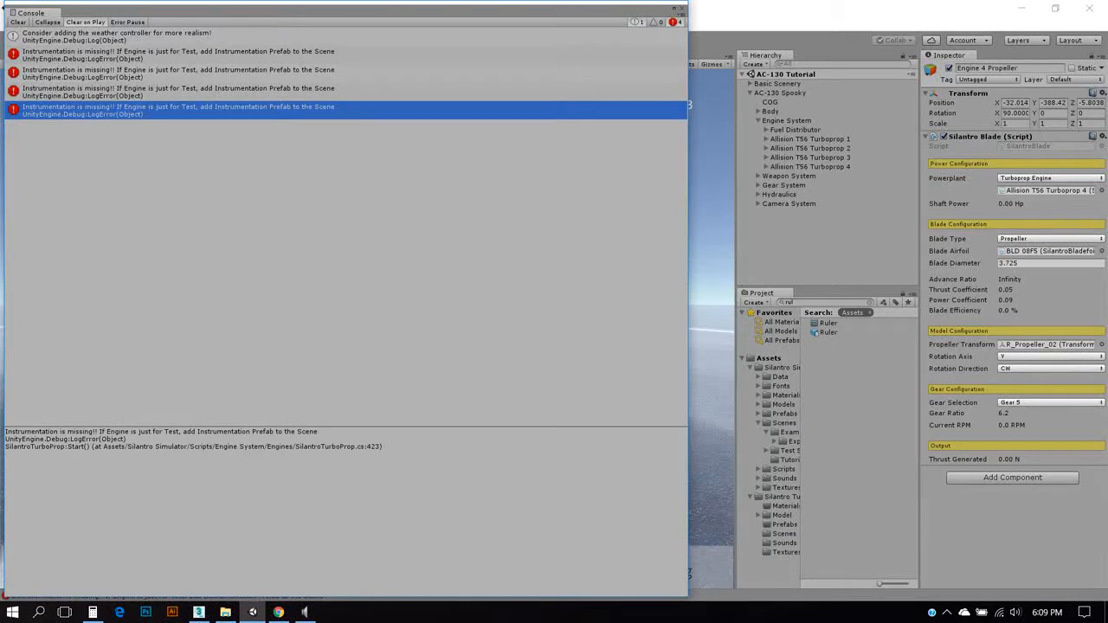
{"action": "left_click", "coordinate": [682, 9]}
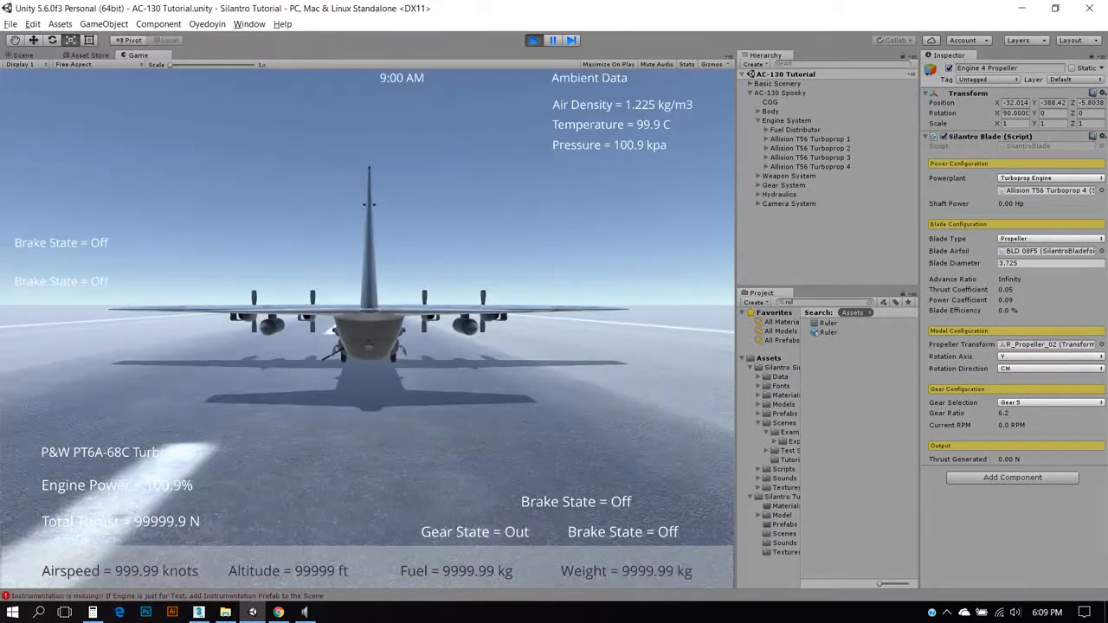
Watch the spinning propellers from the aircraft's front, check Engine 4 Propeller's live shaft power, RPM and thrust, and stop play mode.
{"action": "left_click", "coordinate": [780, 93]}
{"action": "left_click_drag", "start_coordinate": [484, 346], "coordinate": [191, 346]}
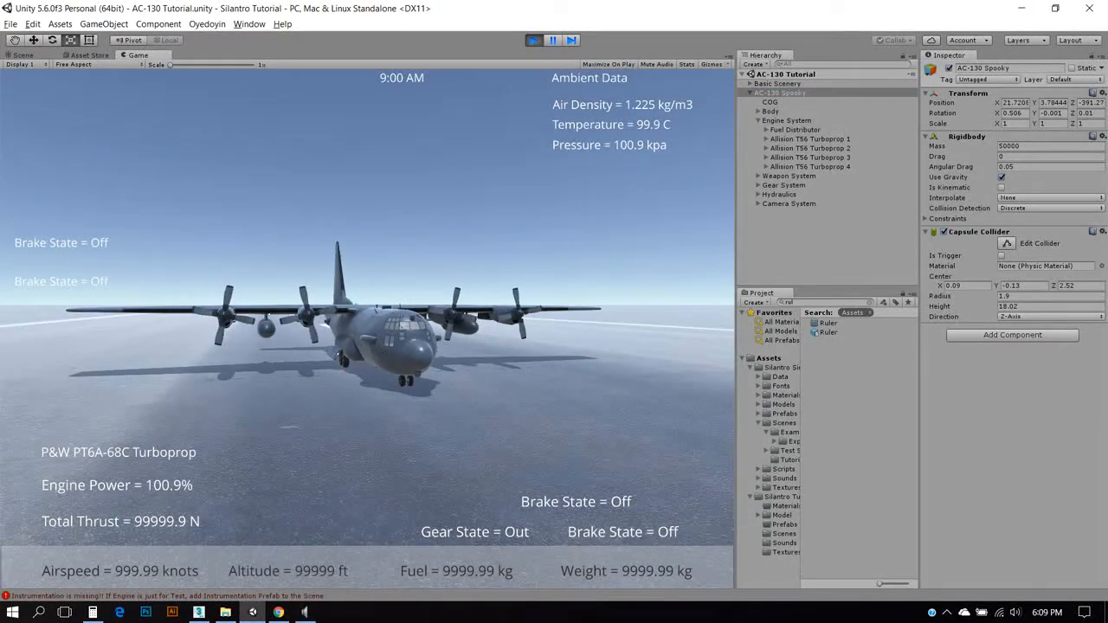
{"action": "left_click", "coordinate": [766, 167]}
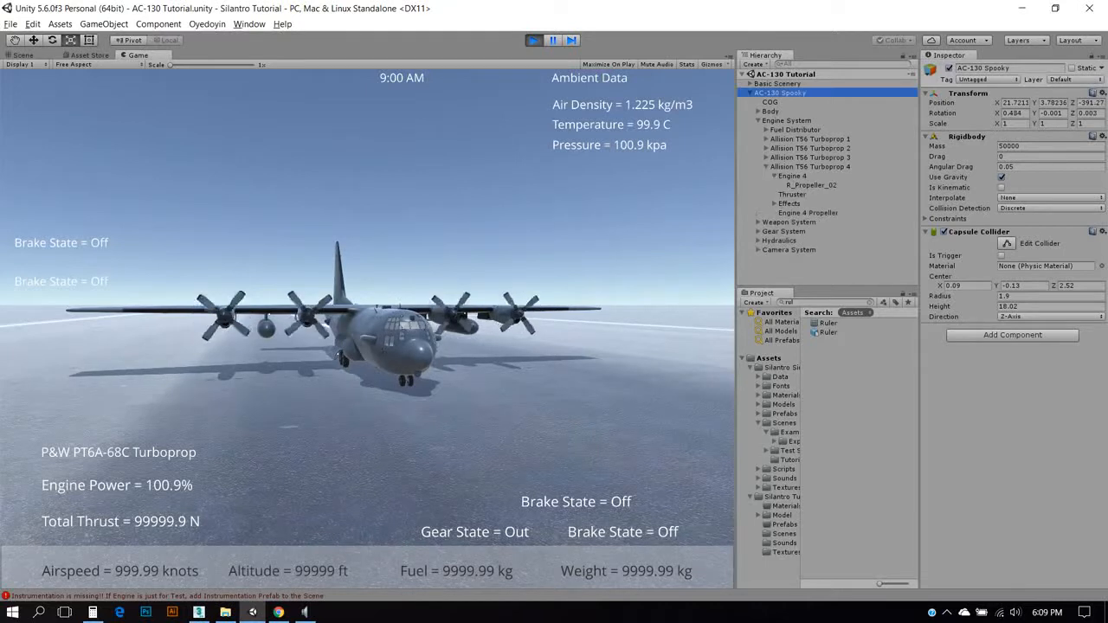
{"action": "left_click", "coordinate": [808, 213]}
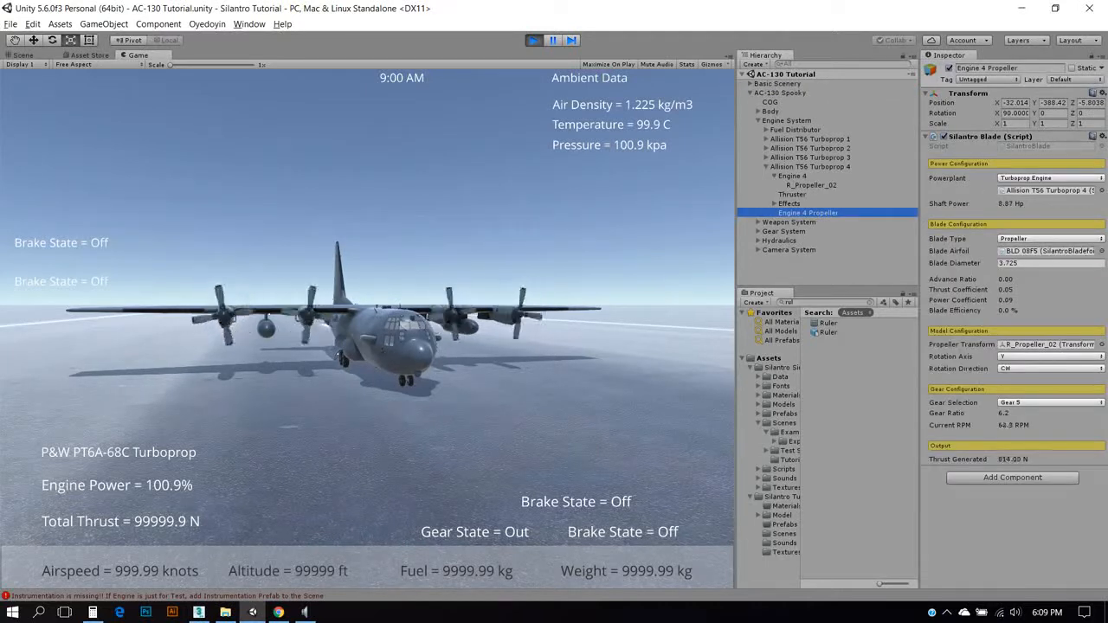
{"action": "left_click", "coordinate": [337, 353]}
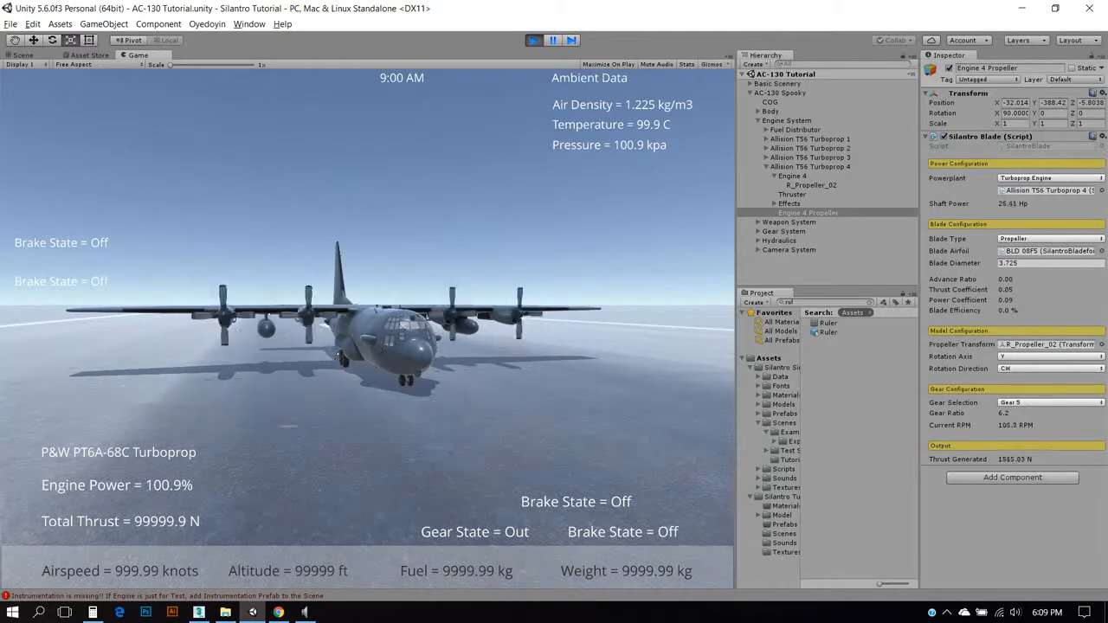
{"action": "left_click_drag", "start_coordinate": [338, 354], "coordinate": [368, 355]}
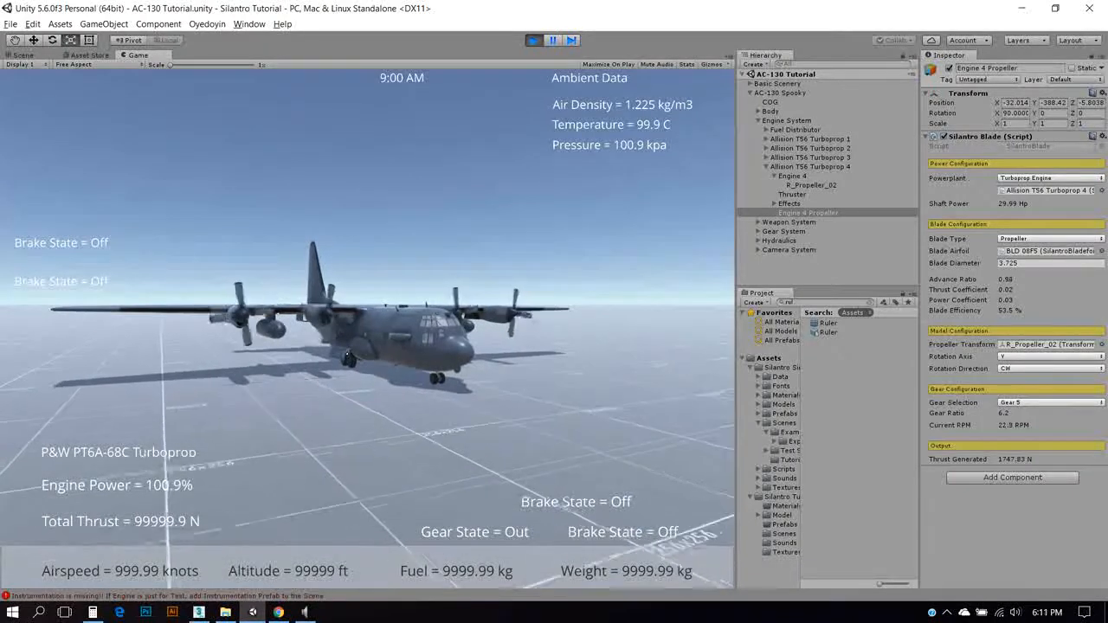
{"action": "key", "text": "ctrl+p"}
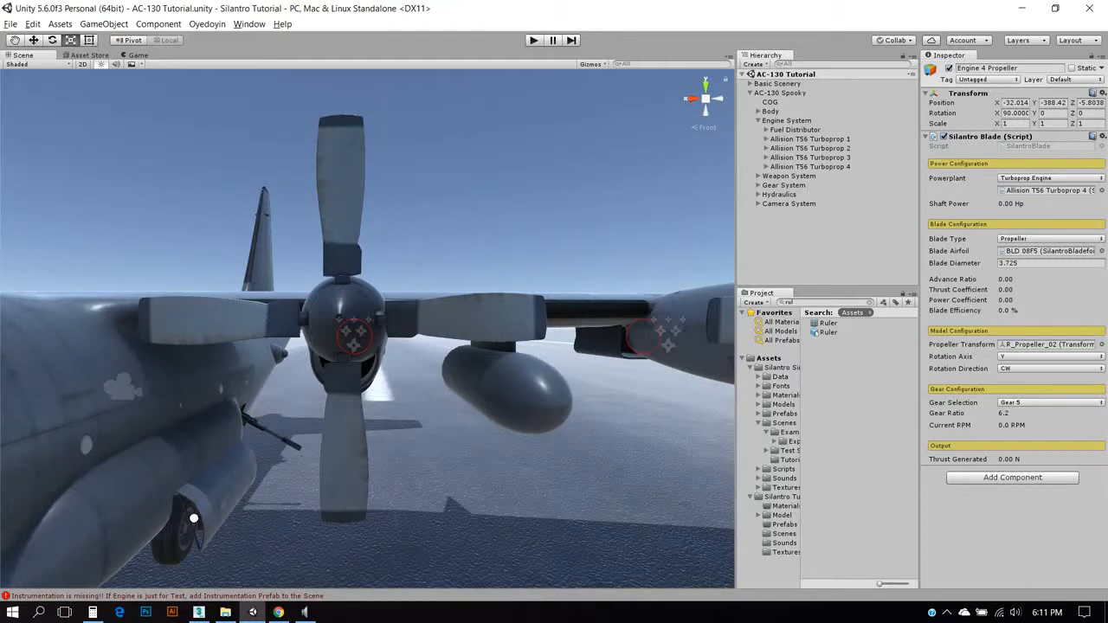
Review the component settings of Allision T56 Turboprops 1 to 4 and collapse the Engine System group.
{"action": "left_click", "coordinate": [810, 140]}
{"action": "left_click", "coordinate": [810, 148]}
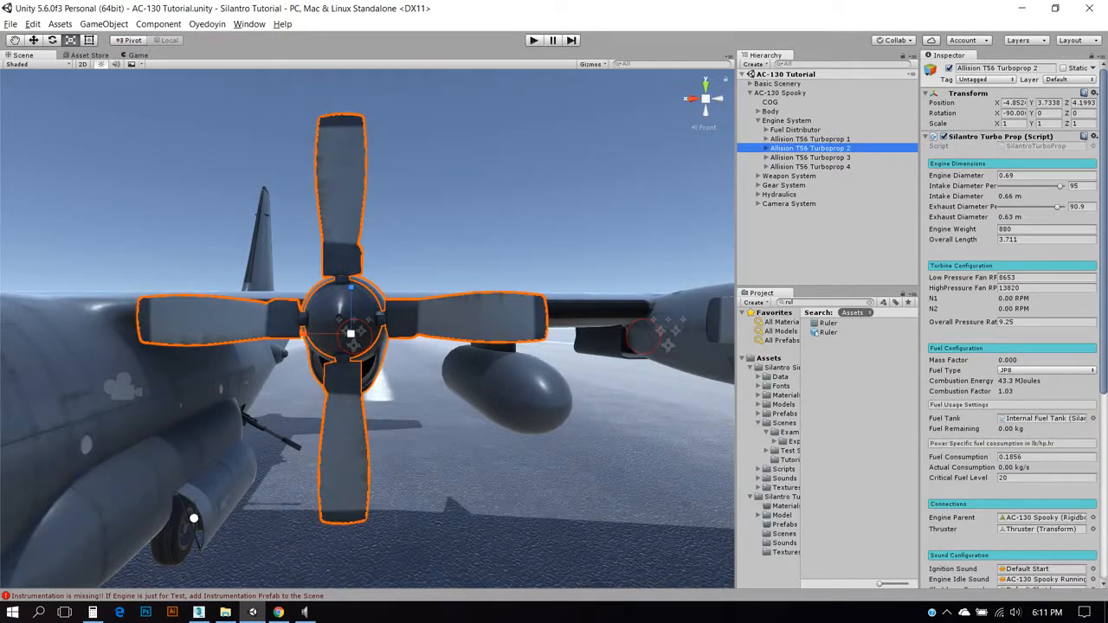
{"action": "left_click", "coordinate": [810, 157]}
{"action": "left_click", "coordinate": [811, 167]}
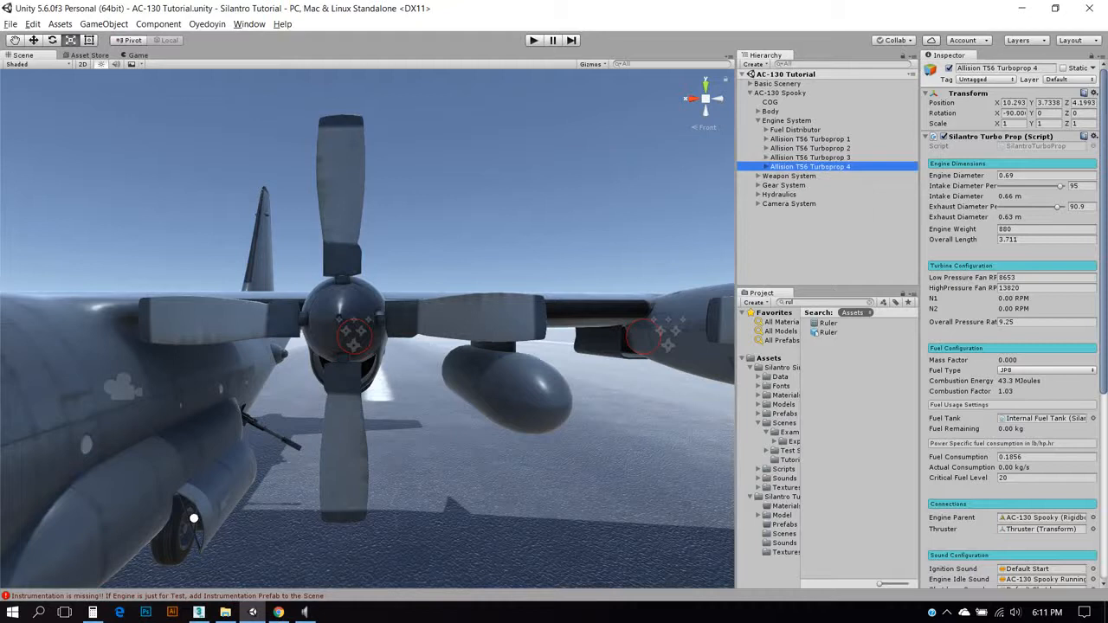
{"action": "left_click", "coordinate": [758, 120]}
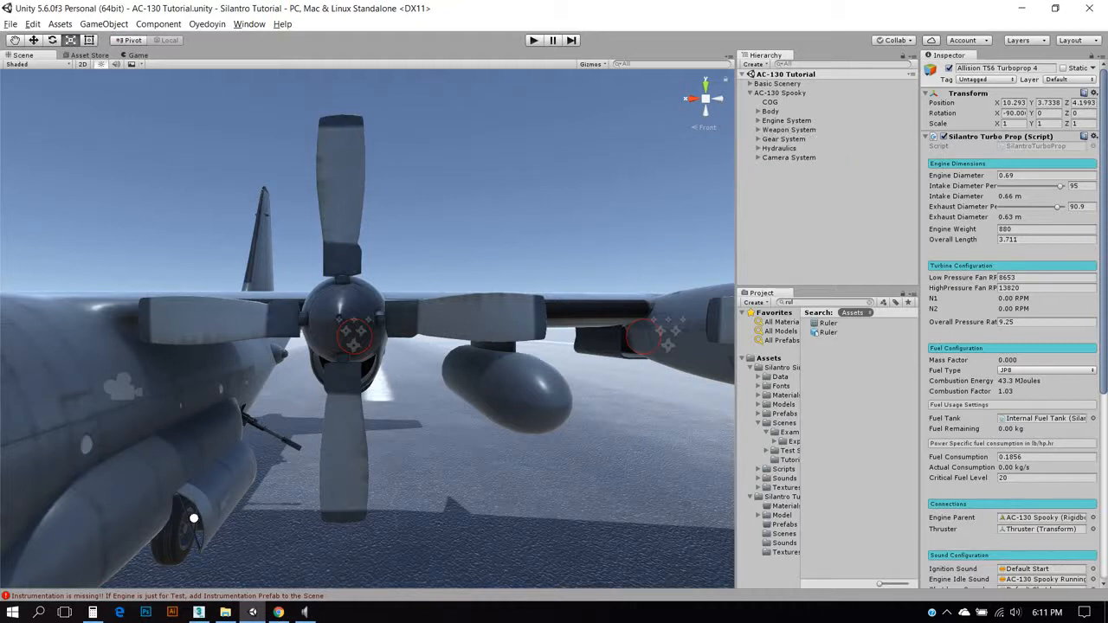